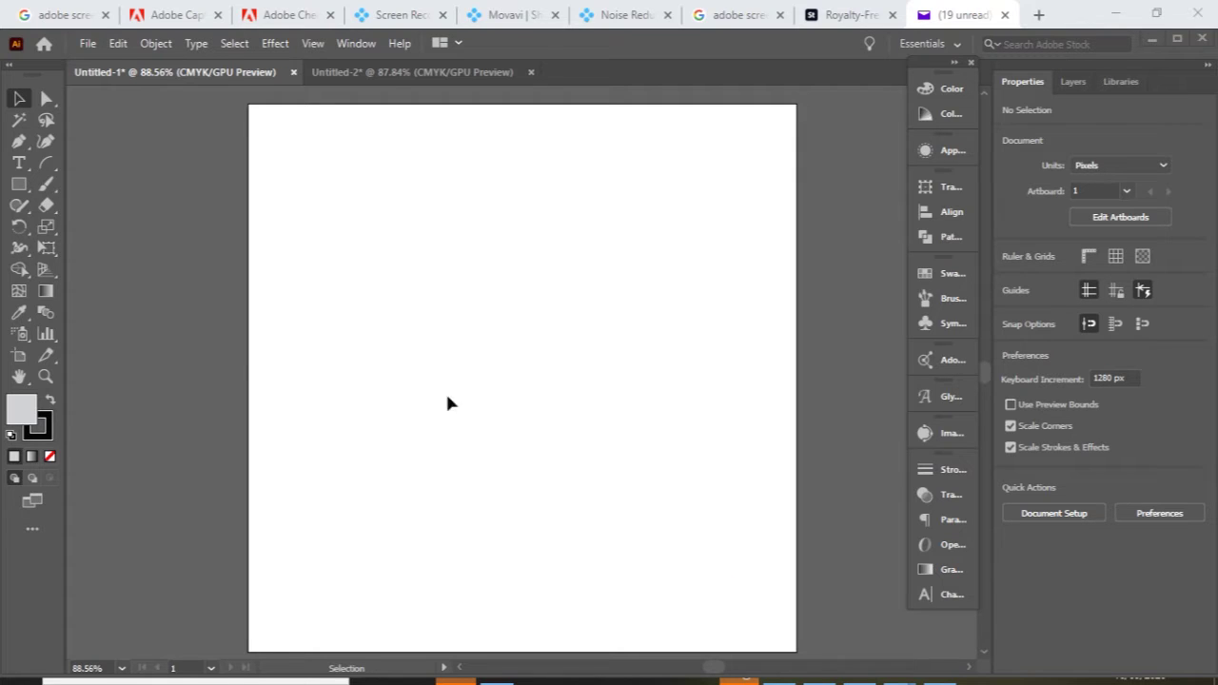
Step: Draw a light grey 500 × 500 px rectangle from the artboard's top-left to bottom-right corner
click(19, 185)
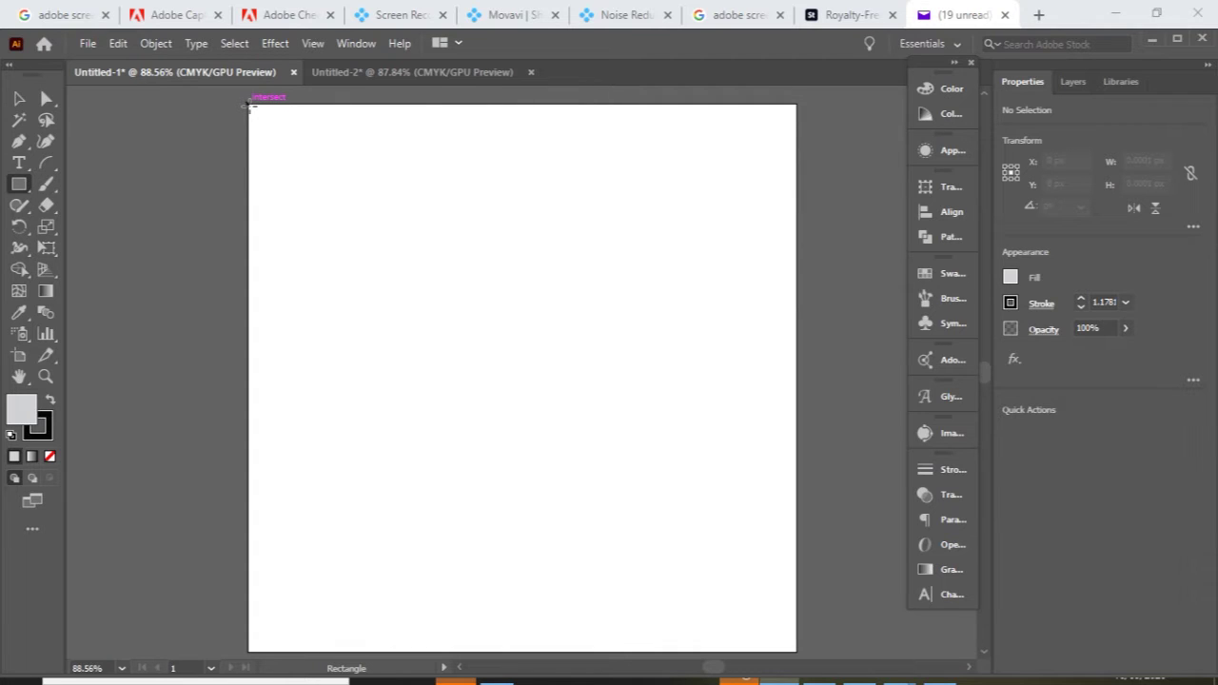
drag(249, 106, 797, 651)
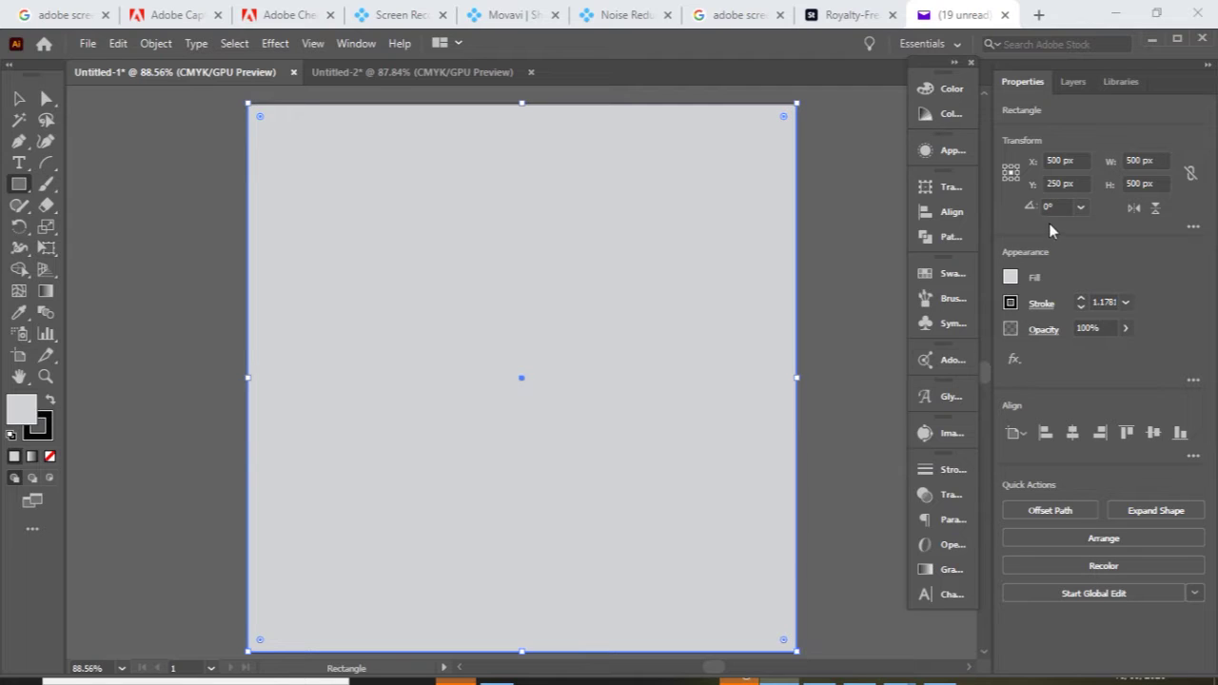
click(1079, 83)
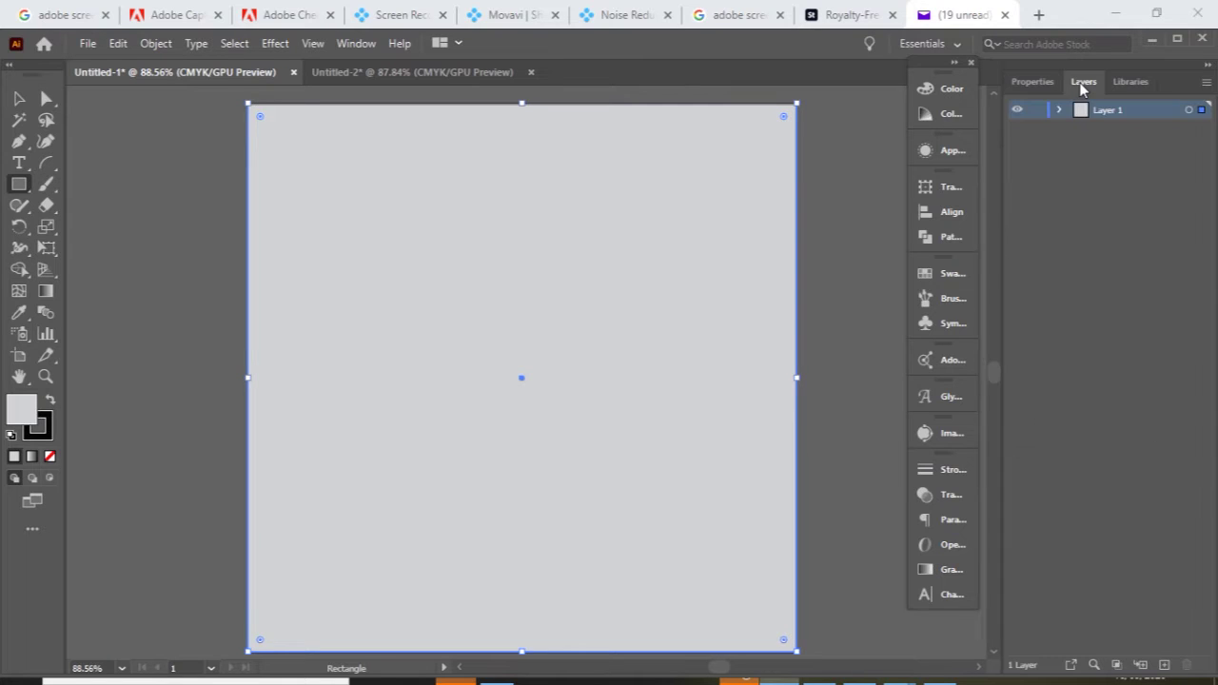
click(1038, 112)
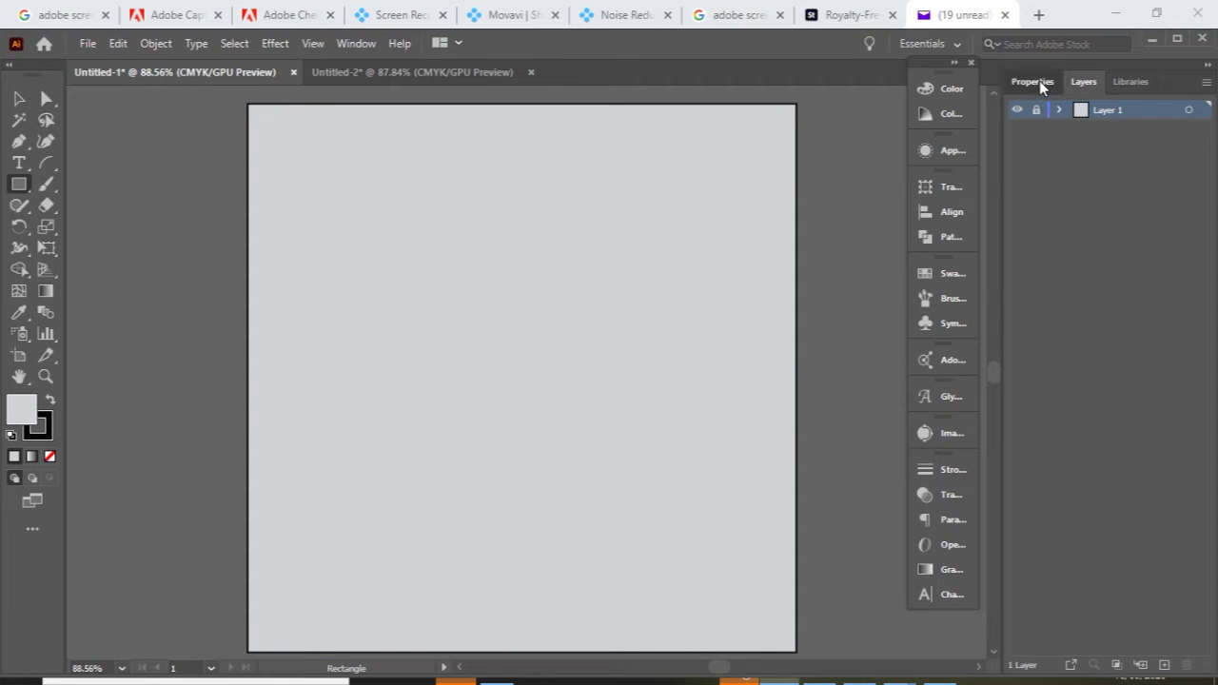
click(1040, 83)
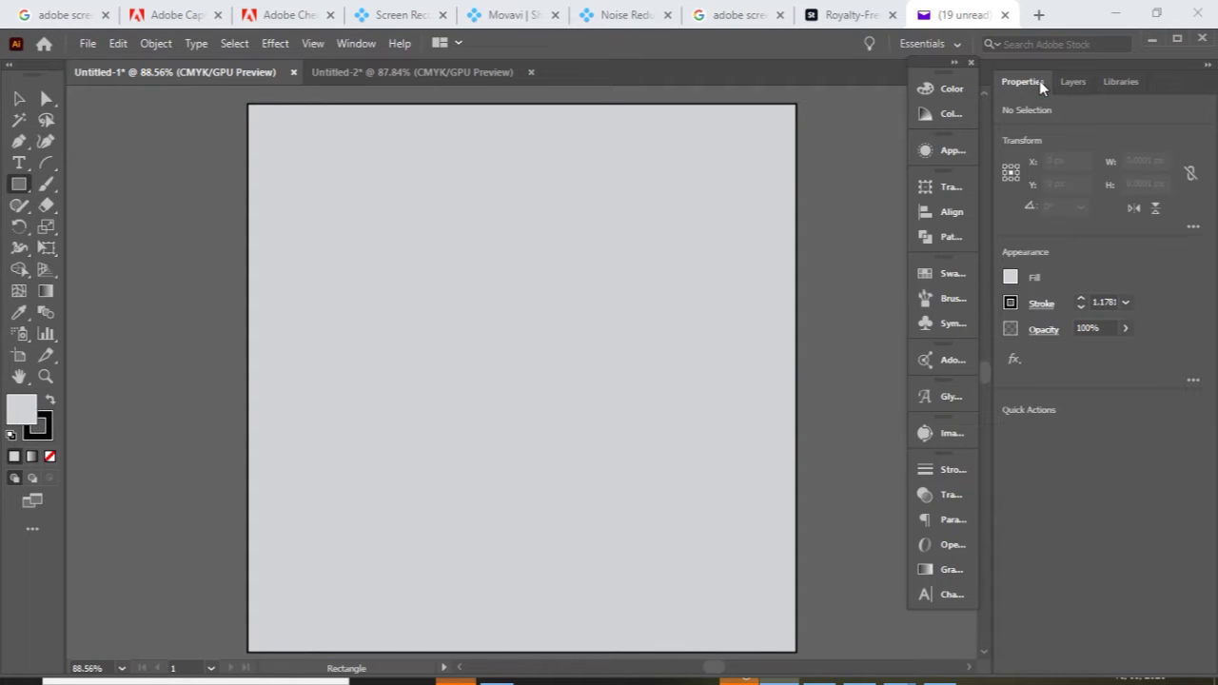
click(19, 101)
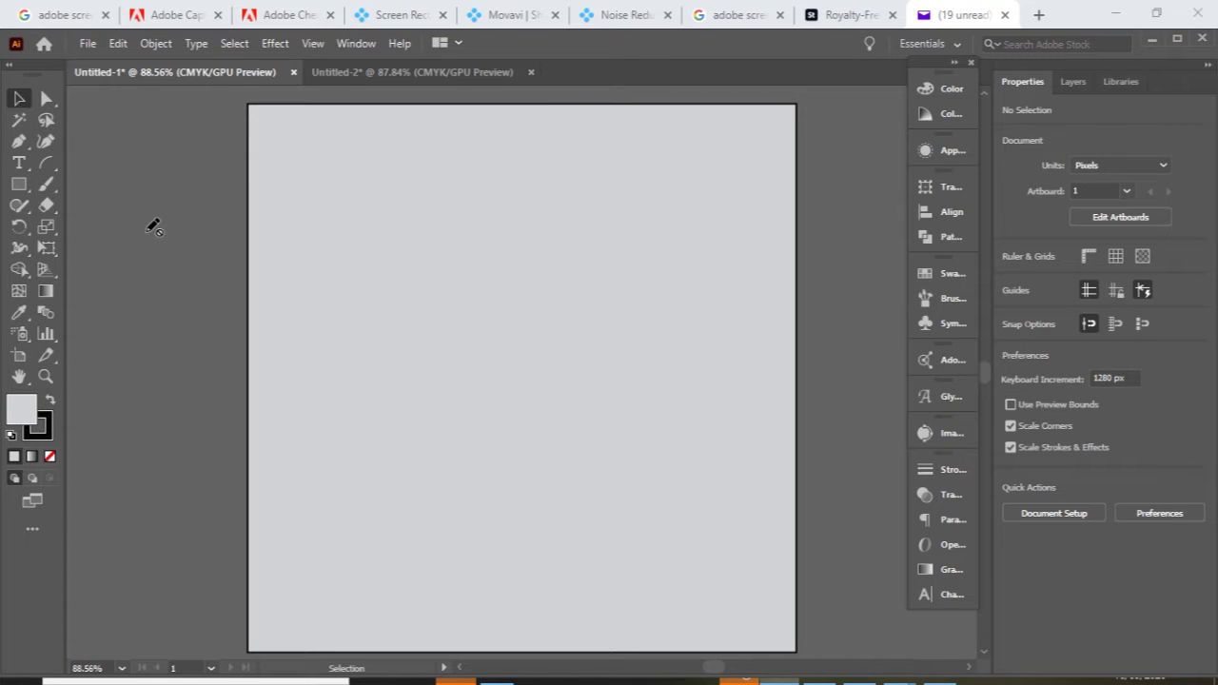
click(19, 184)
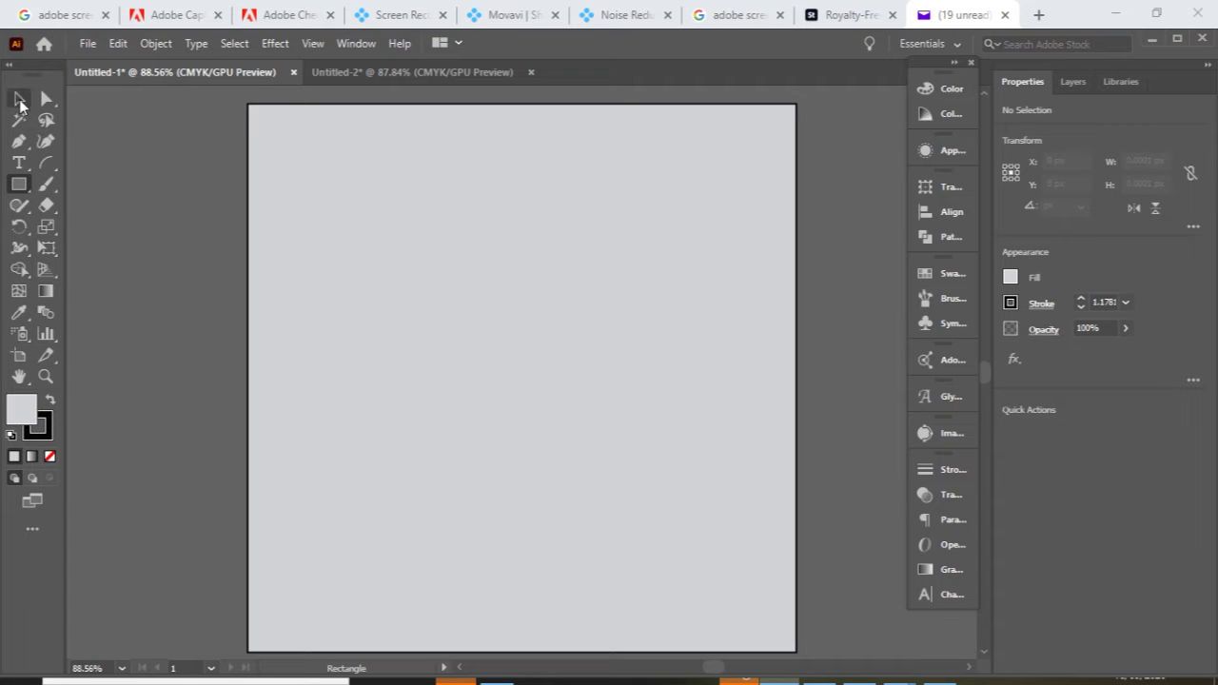
click(1076, 84)
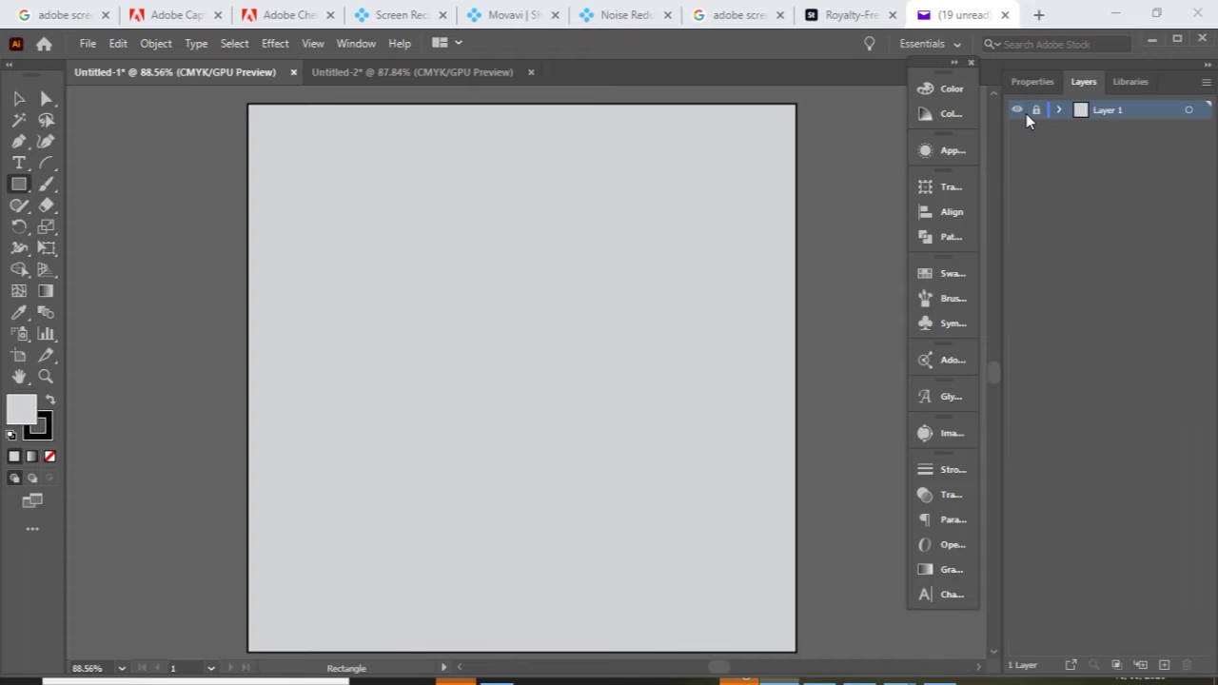
key(ctrl+y)
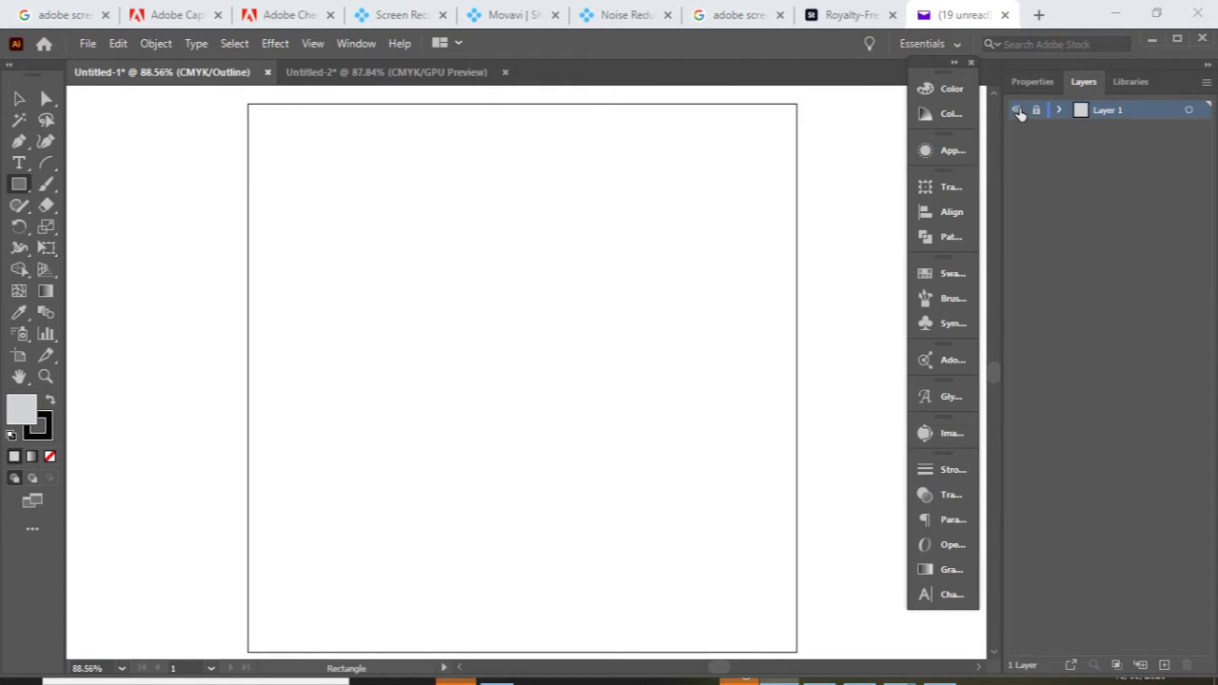
key(ctrl+y)
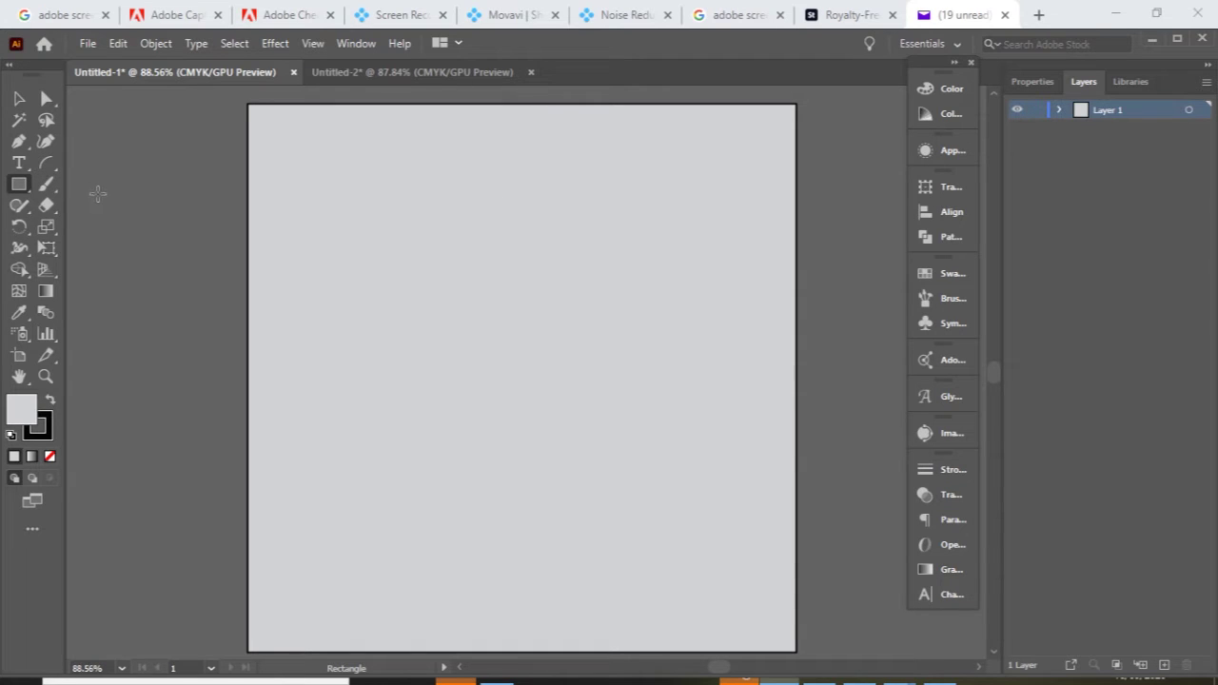
Step: Draw a small square beside the artboard and a small ellipse above it
drag(98, 194, 117, 212)
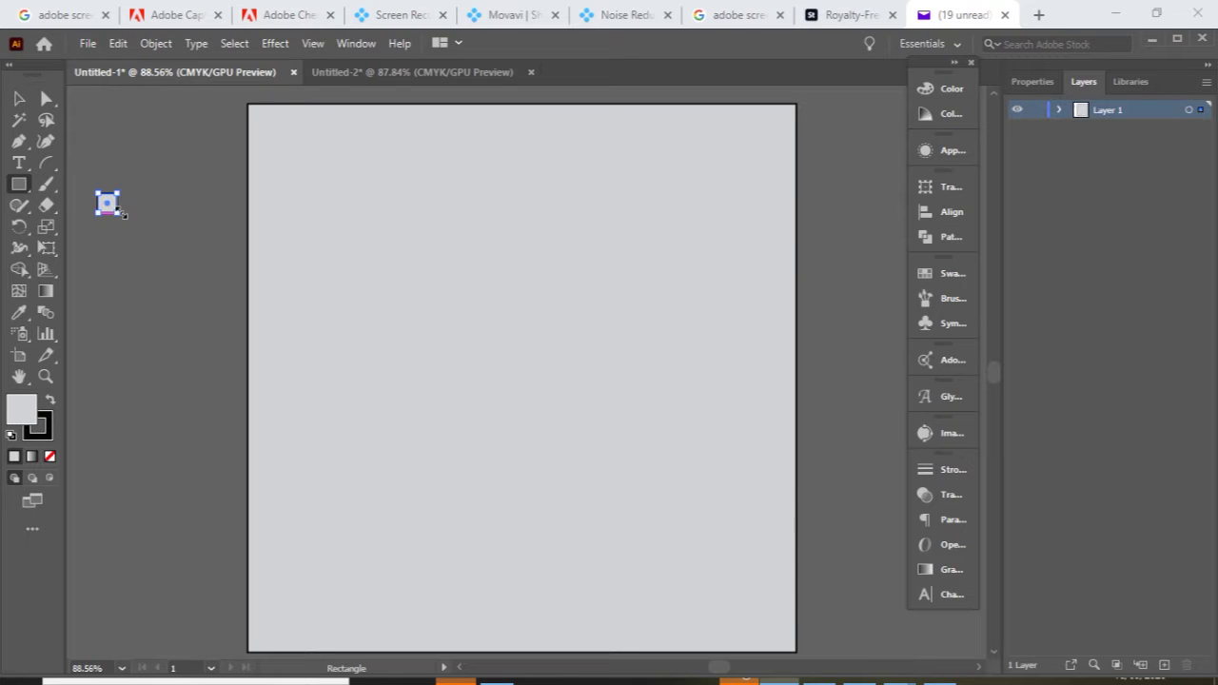
click(31, 193)
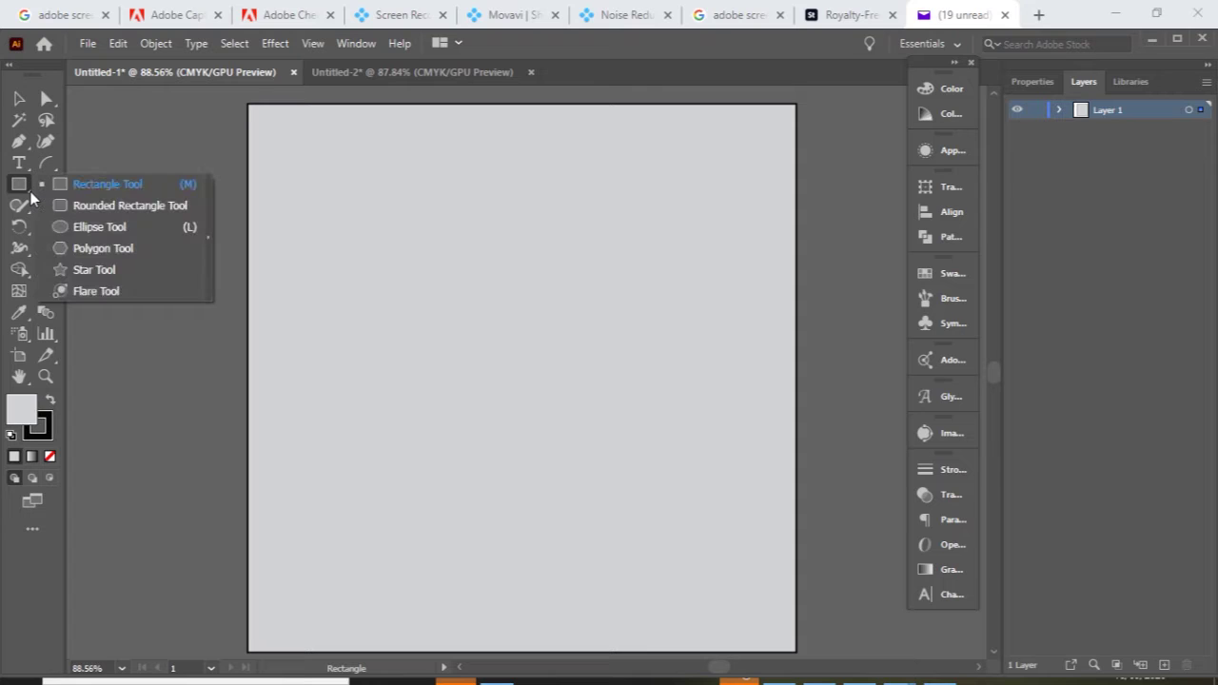
click(112, 226)
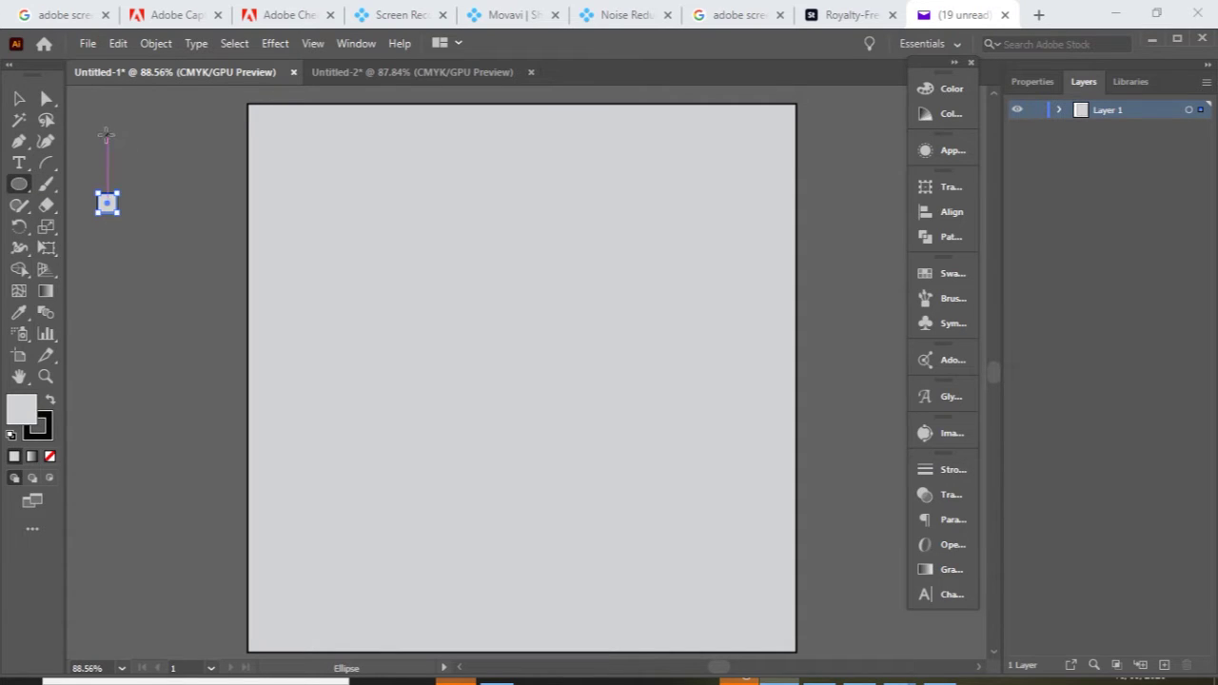
drag(106, 134, 139, 152)
Step: Give the ellipse a white fill and no stroke
click(19, 100)
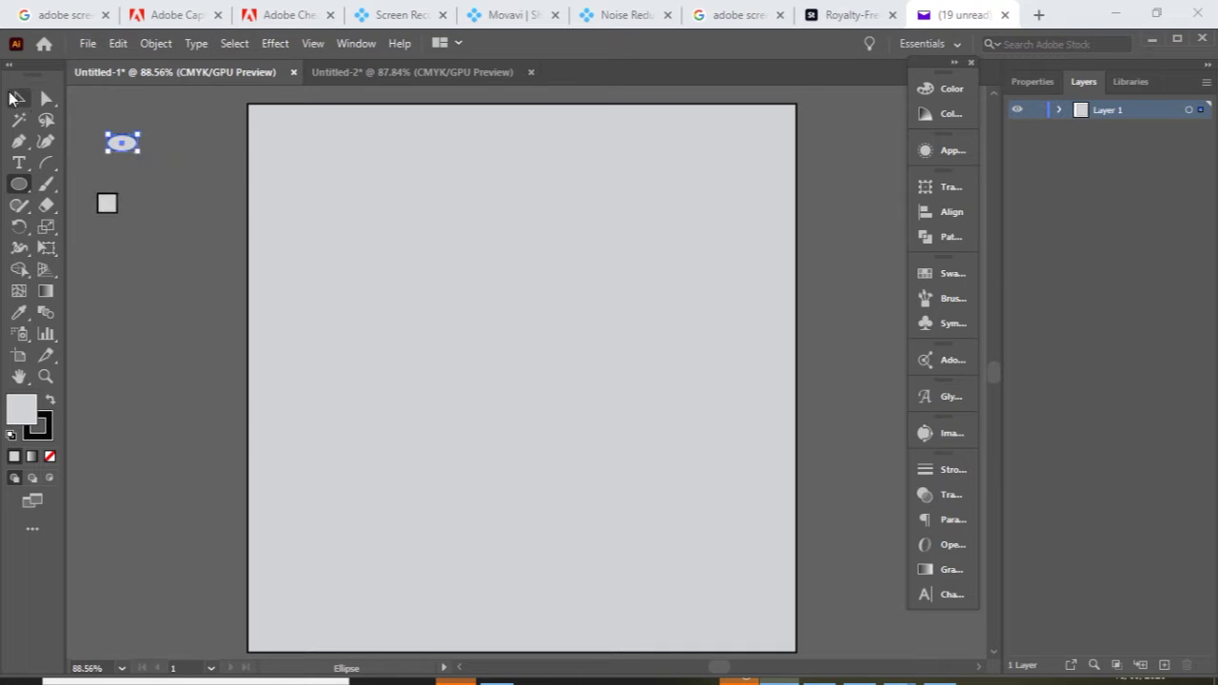
click(19, 99)
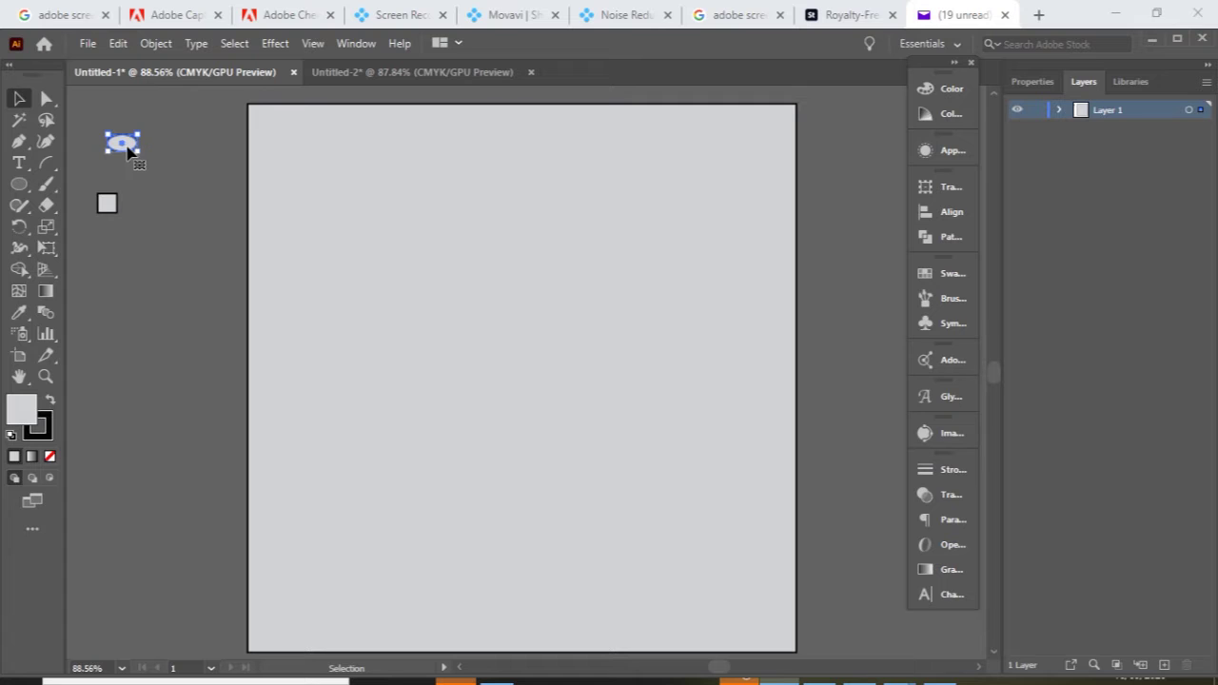
click(1036, 82)
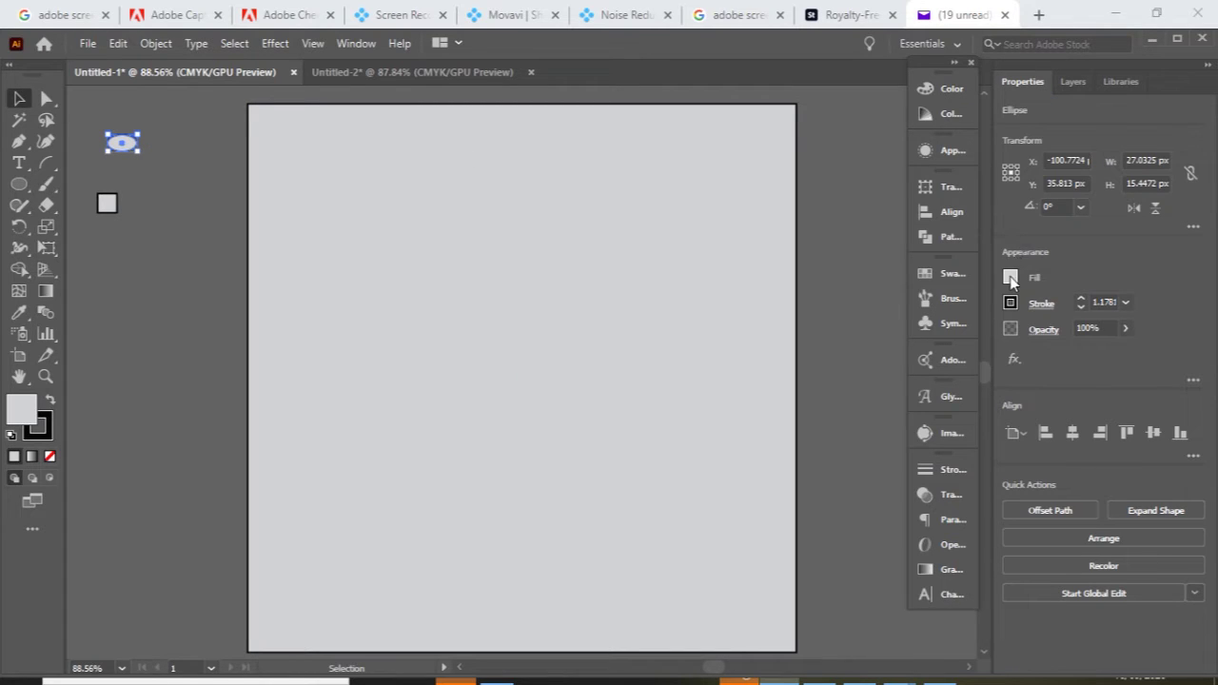
click(1010, 276)
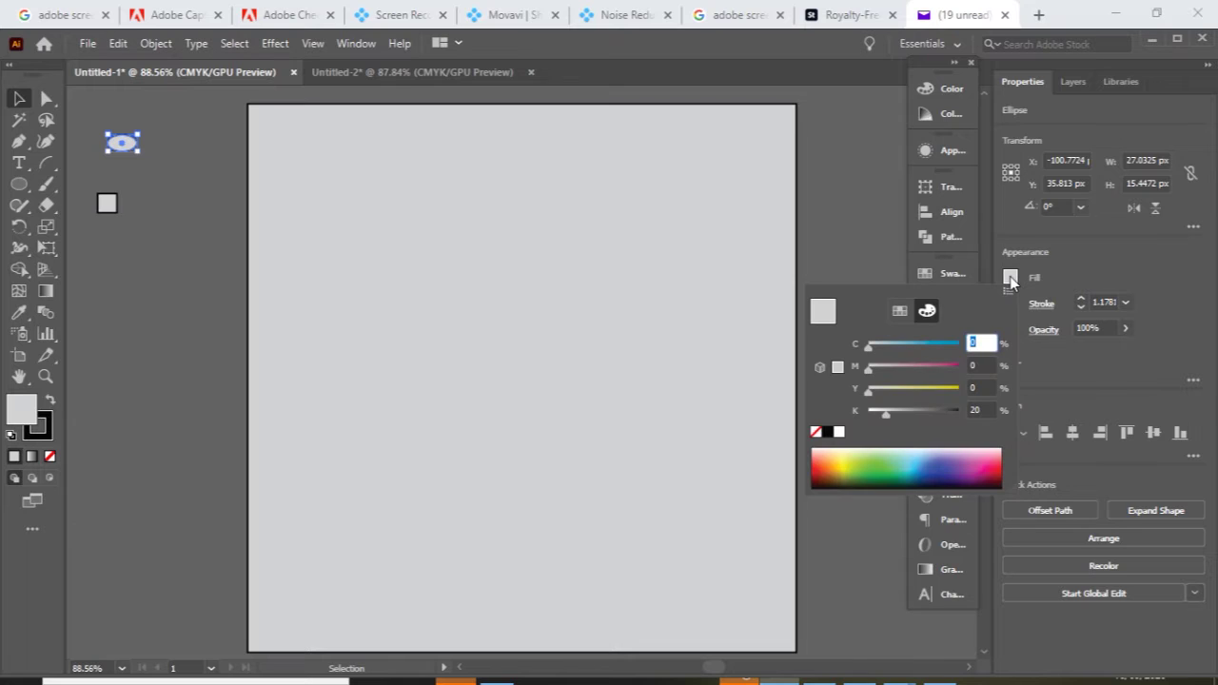
click(839, 432)
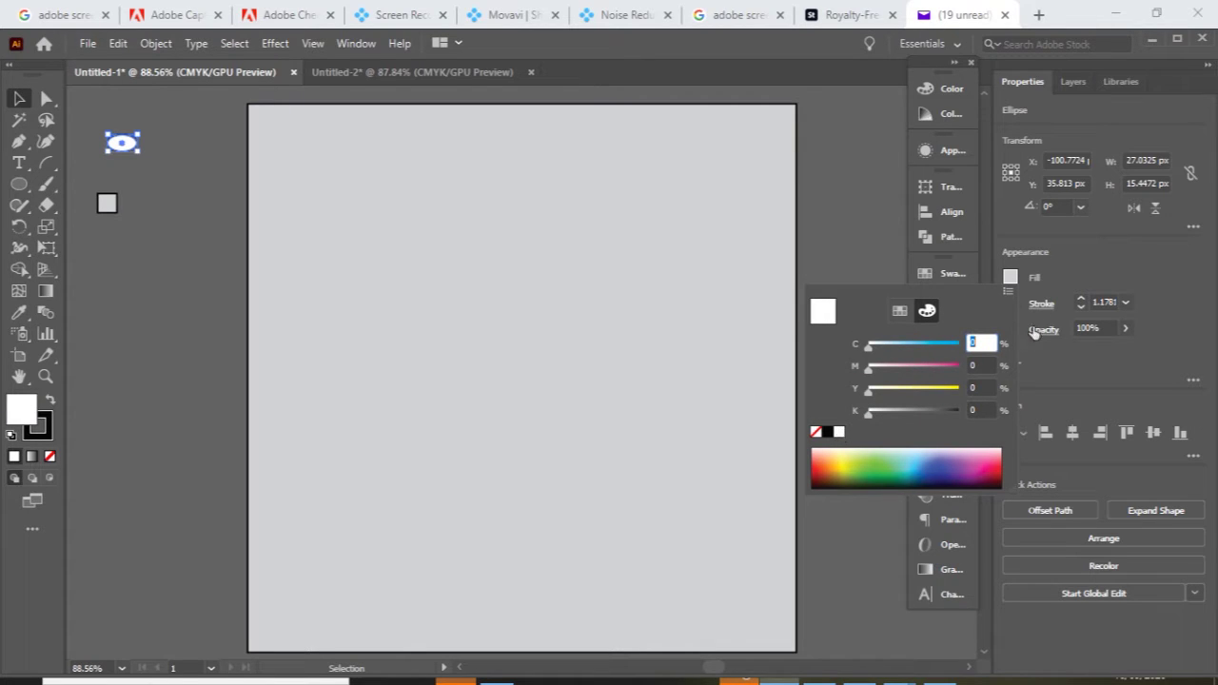
click(1050, 305)
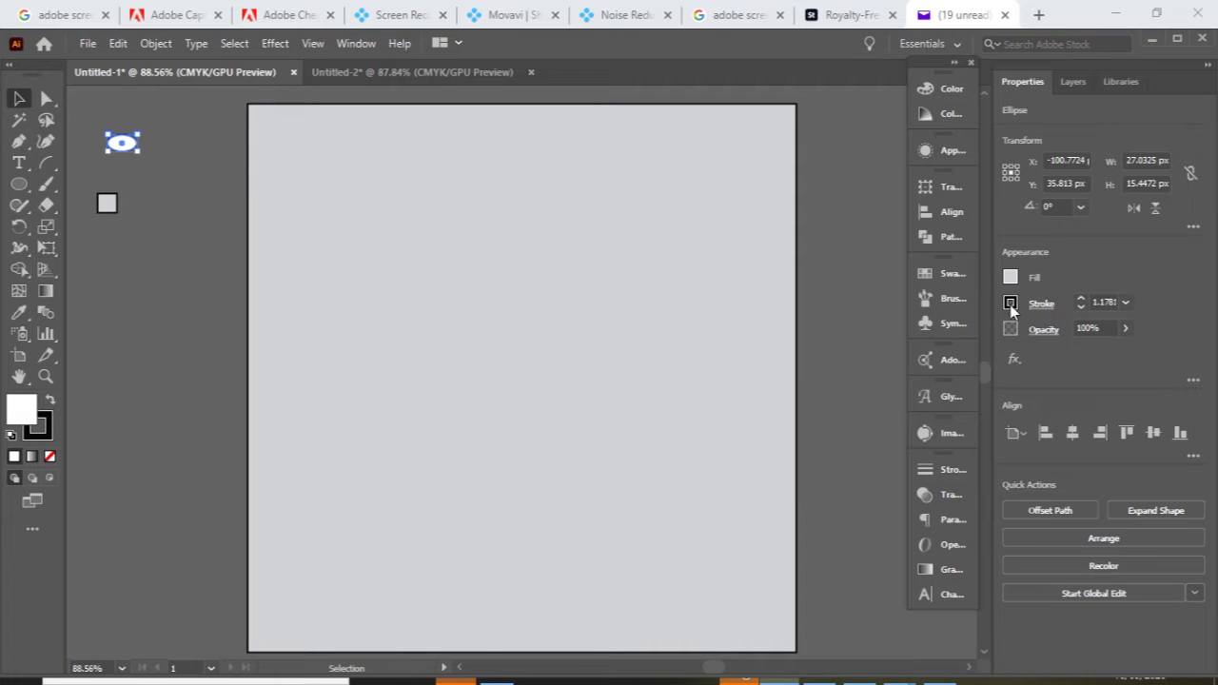
click(1009, 304)
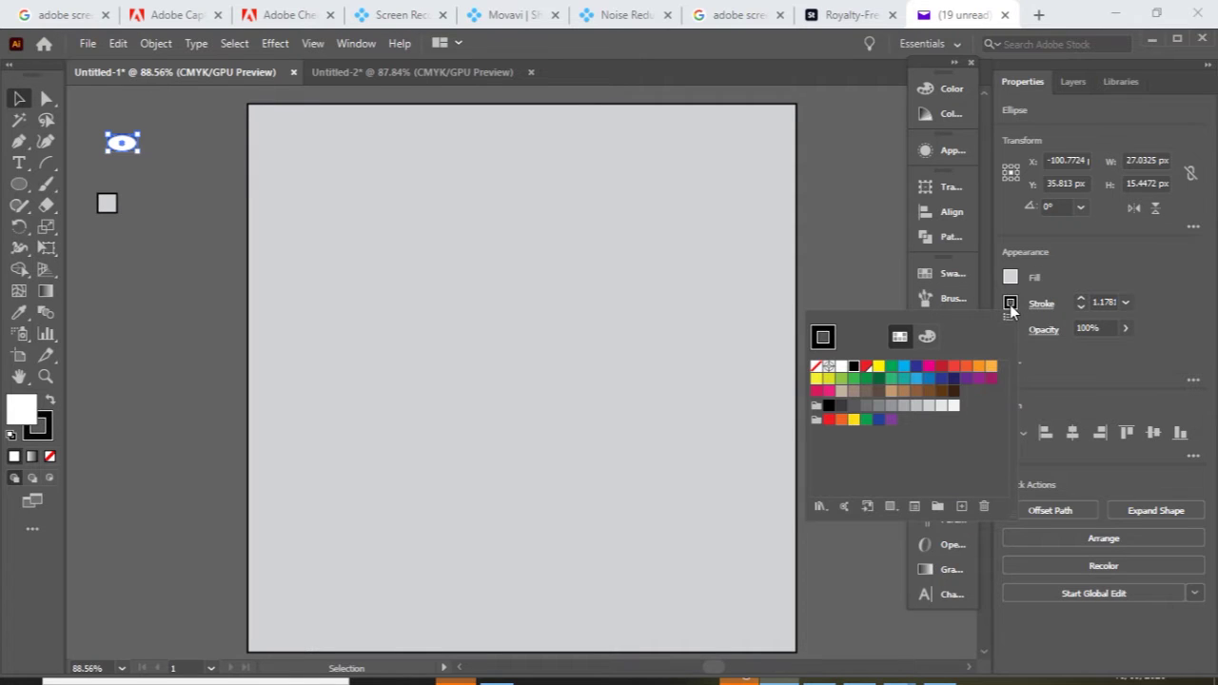
click(815, 367)
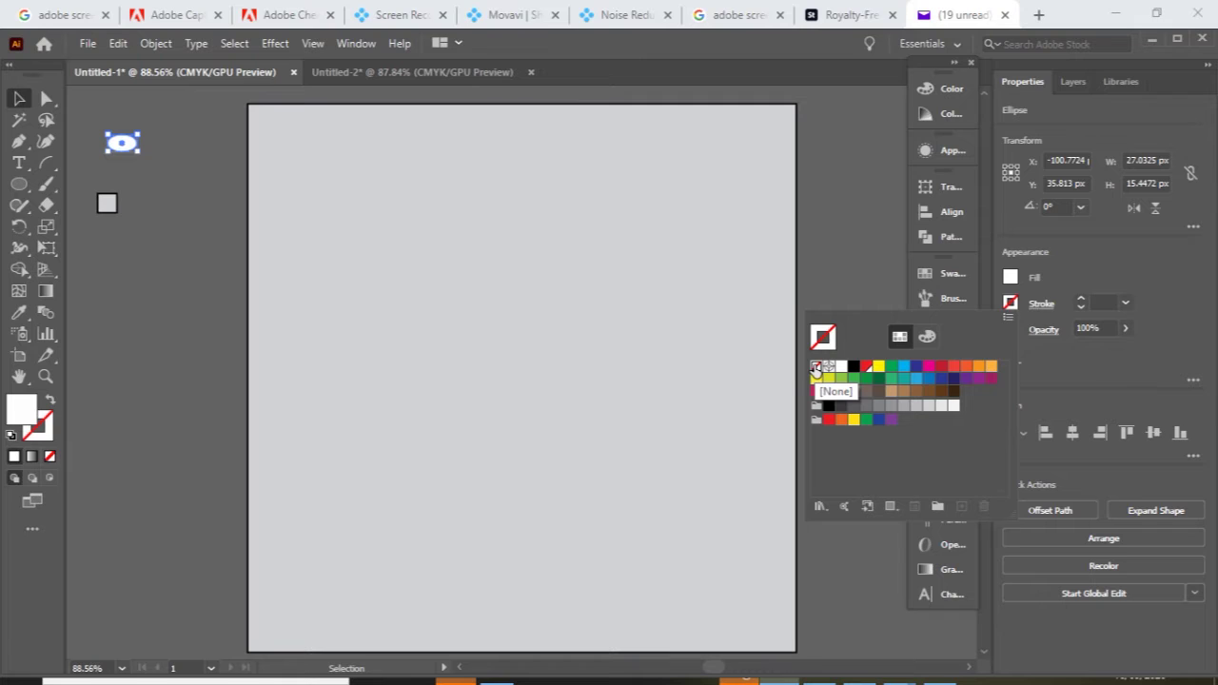
click(106, 207)
Step: Set the small square's fill to white and its stroke to None
click(106, 207)
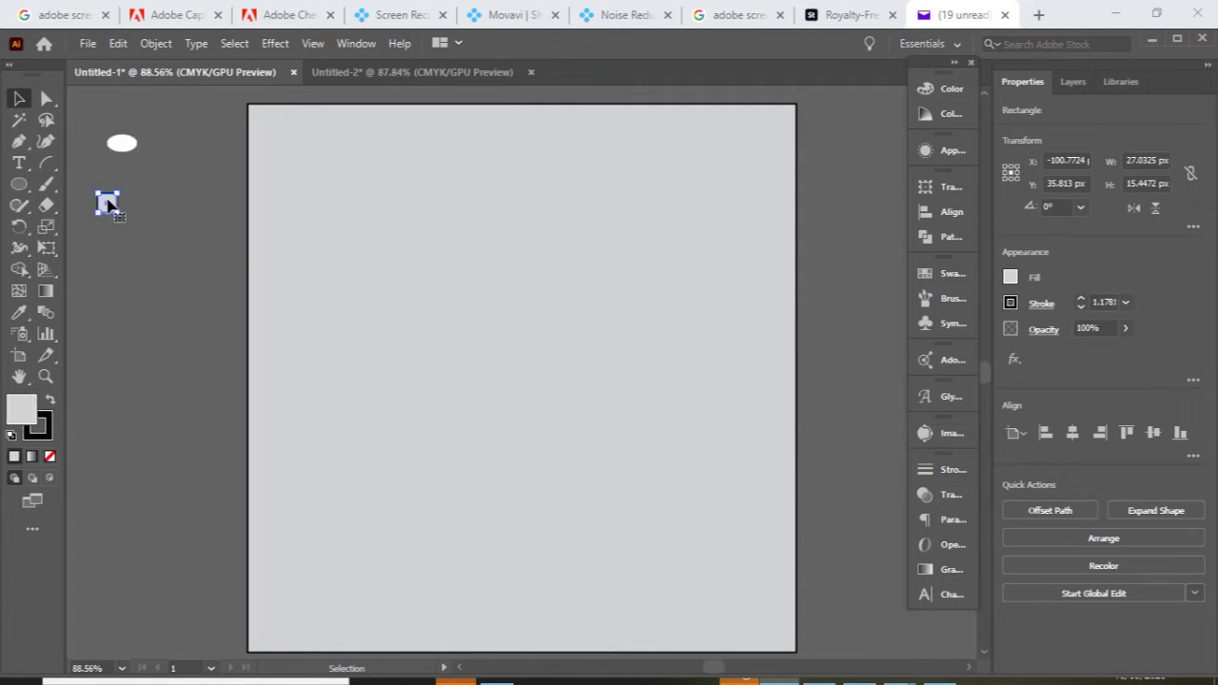
click(1010, 276)
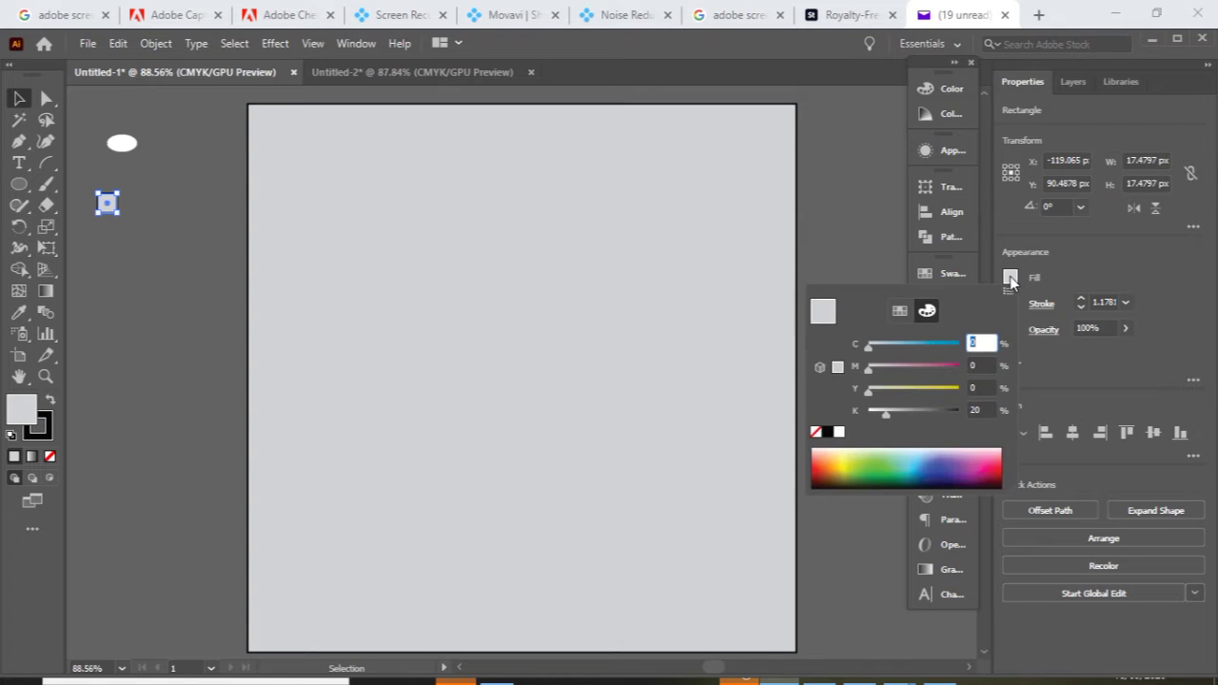
click(840, 432)
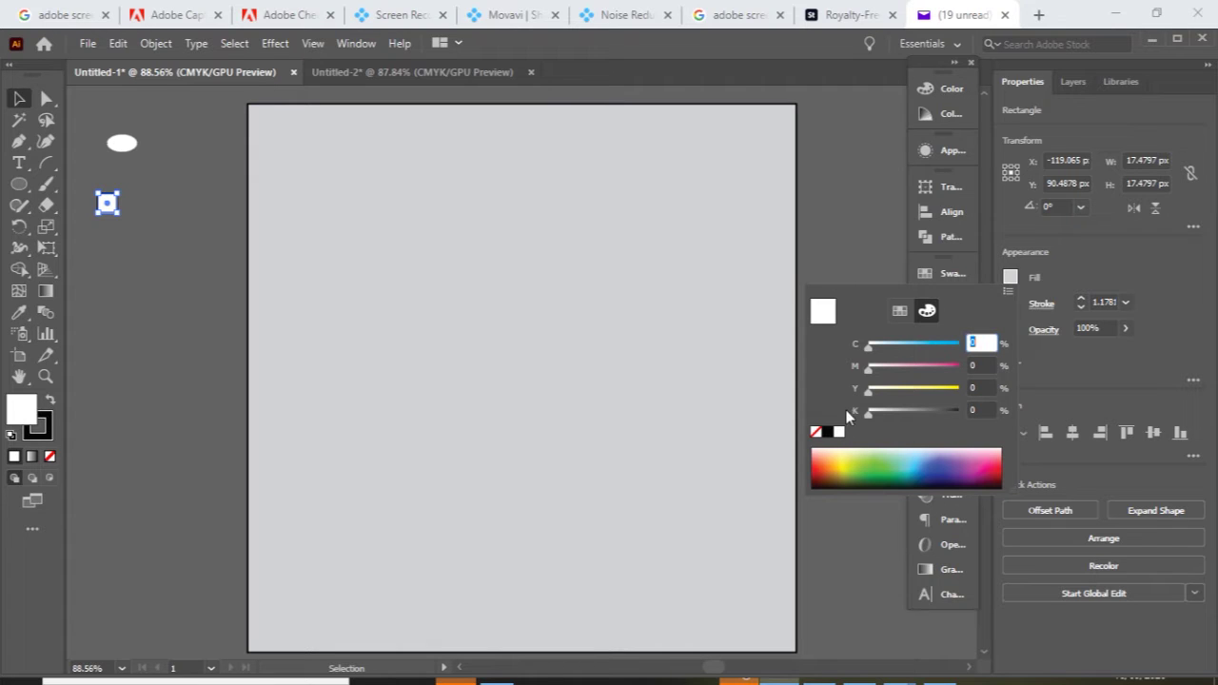
click(860, 243)
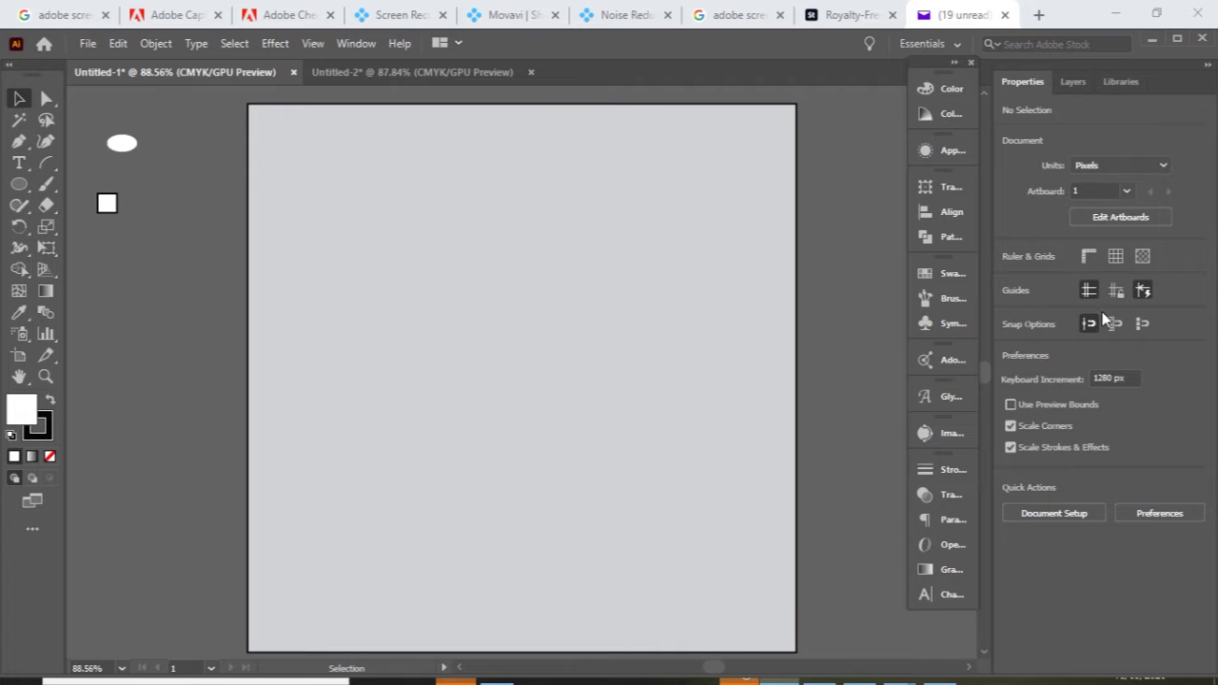
click(114, 210)
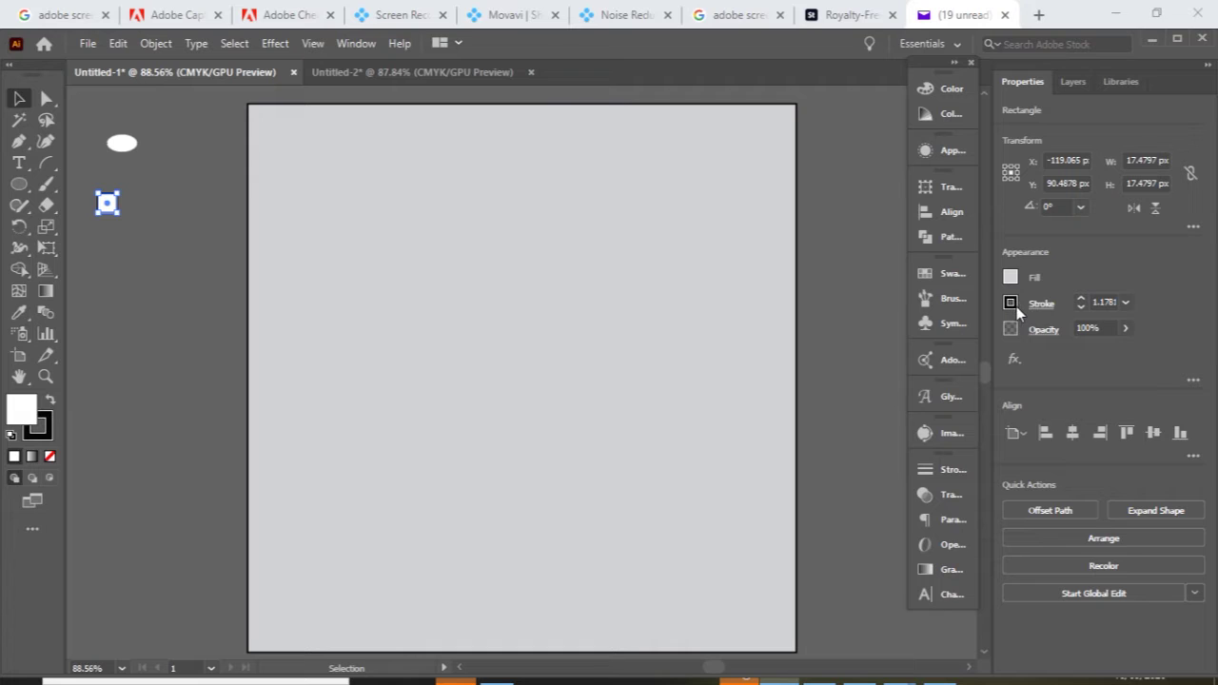
click(1016, 307)
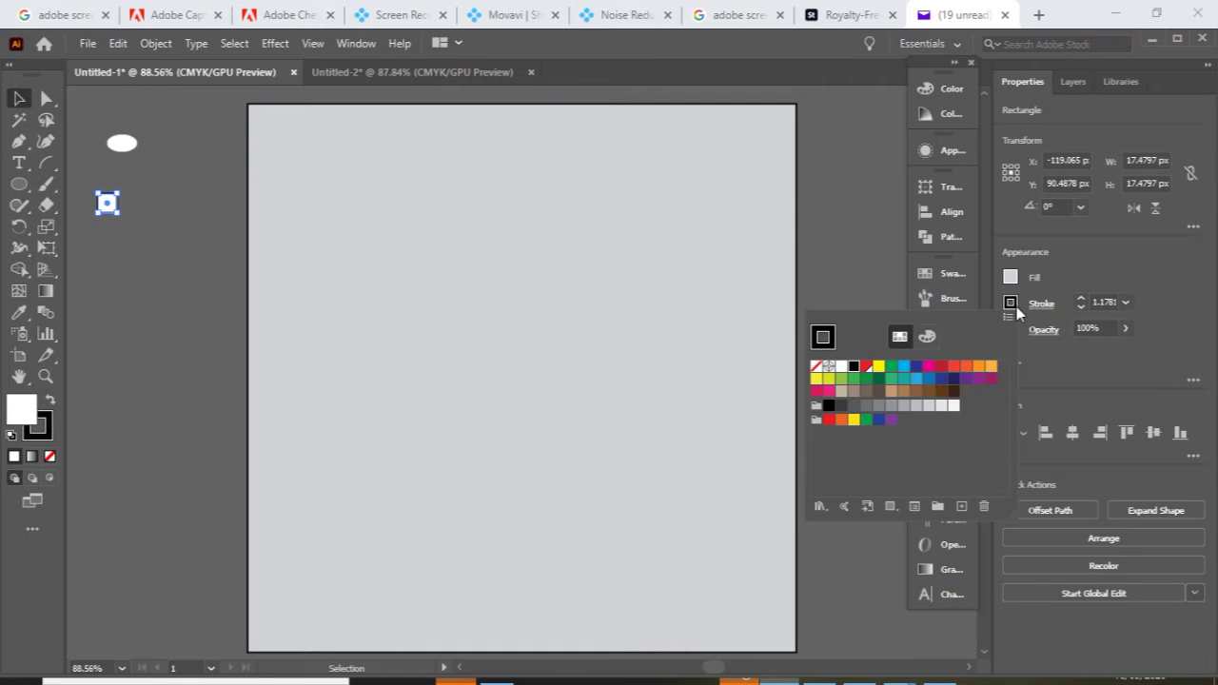
click(815, 367)
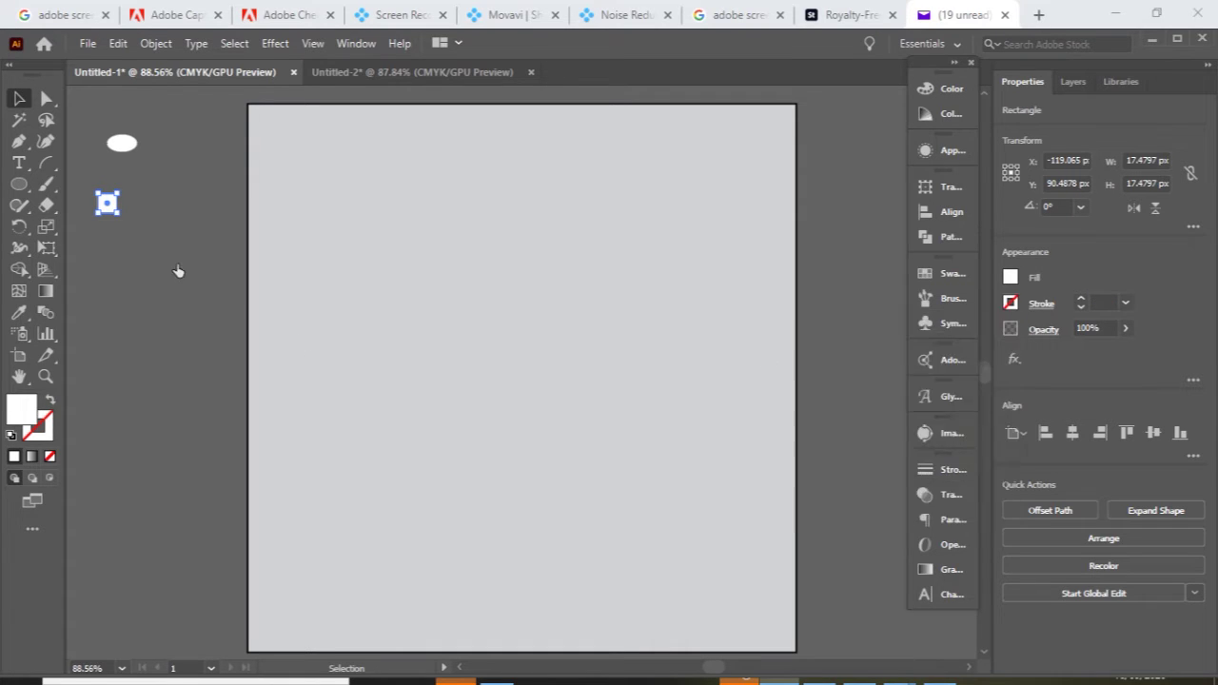
Step: Draw a small hexagon below the square and a star beside it
right_click(32, 197)
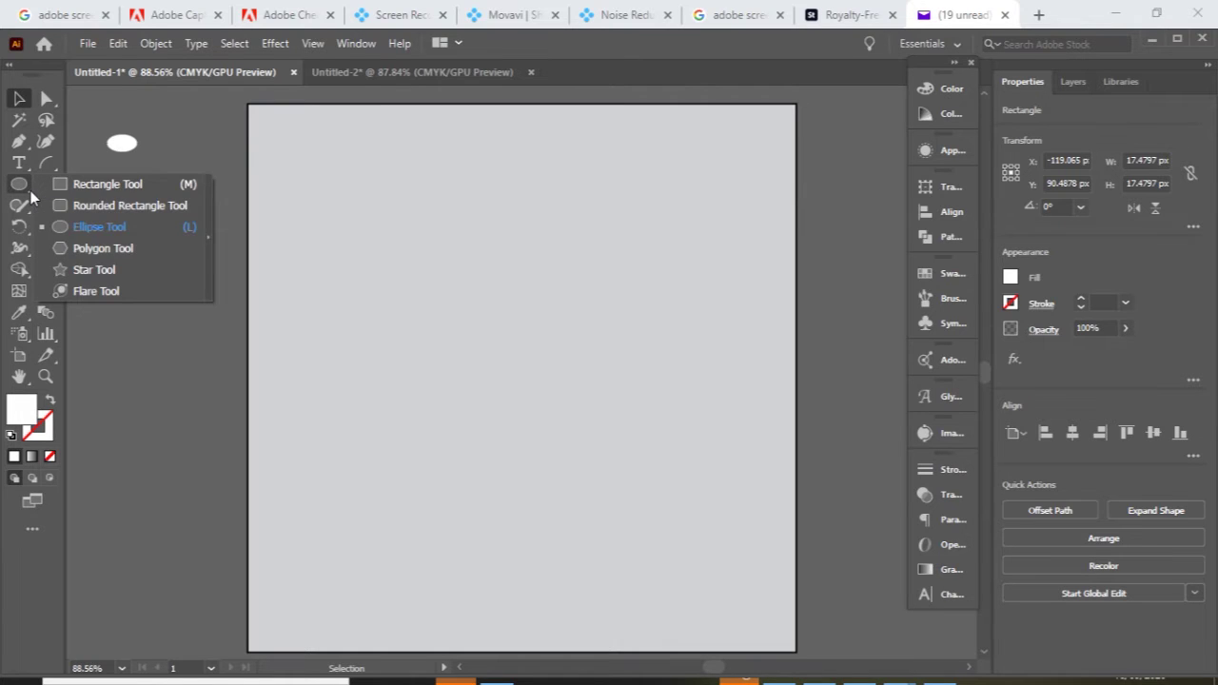
click(86, 249)
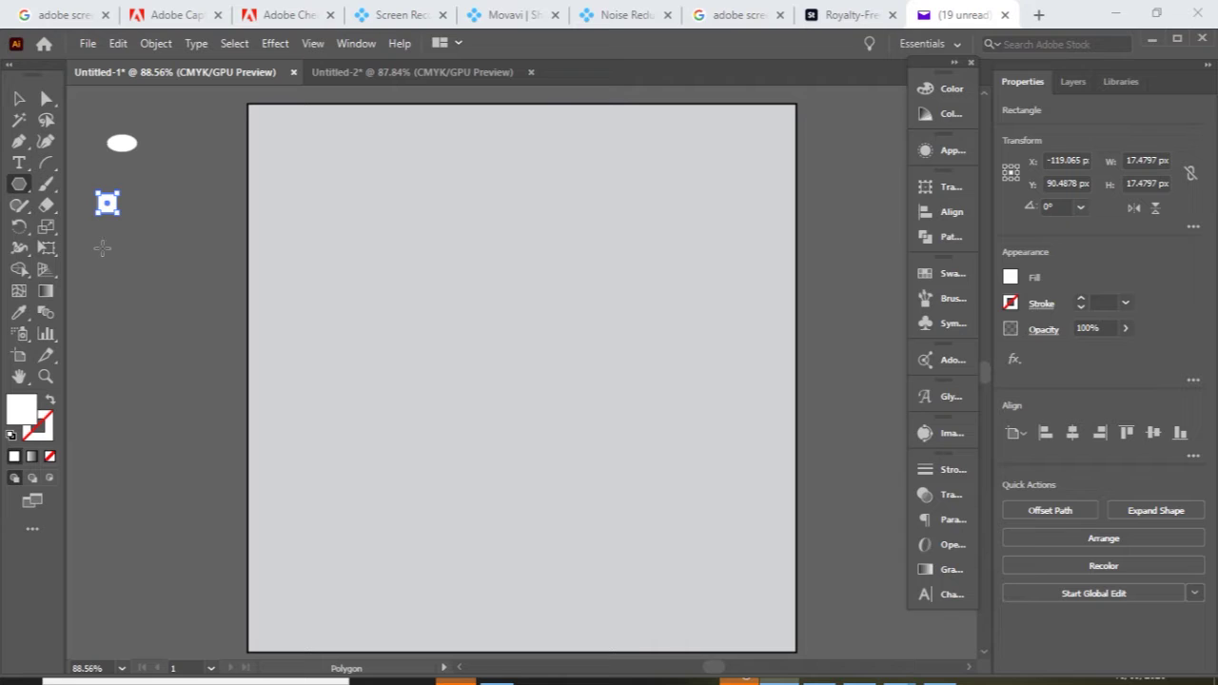
drag(102, 247, 115, 255)
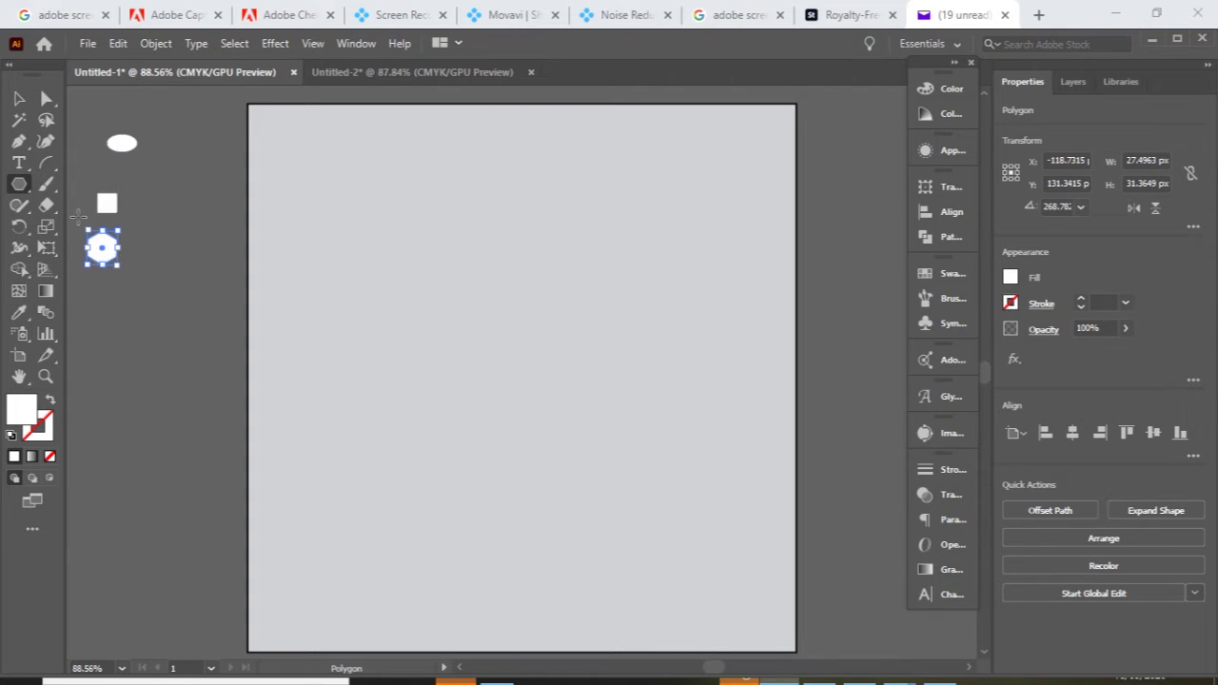
click(30, 194)
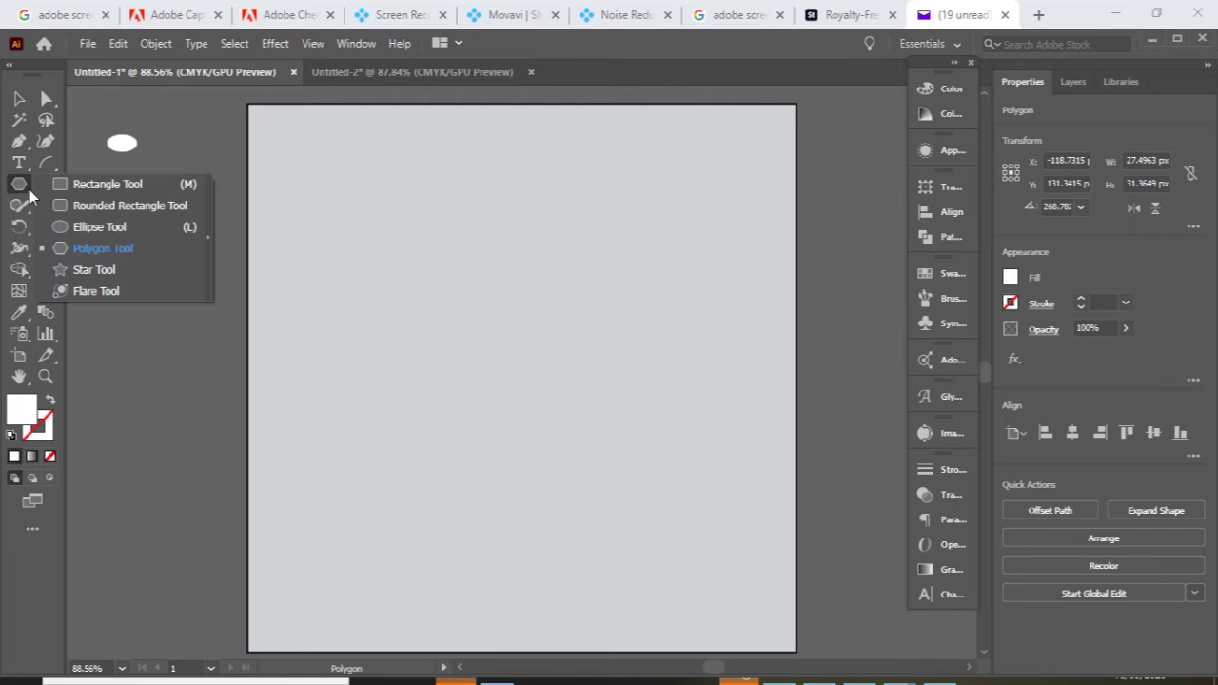
click(89, 270)
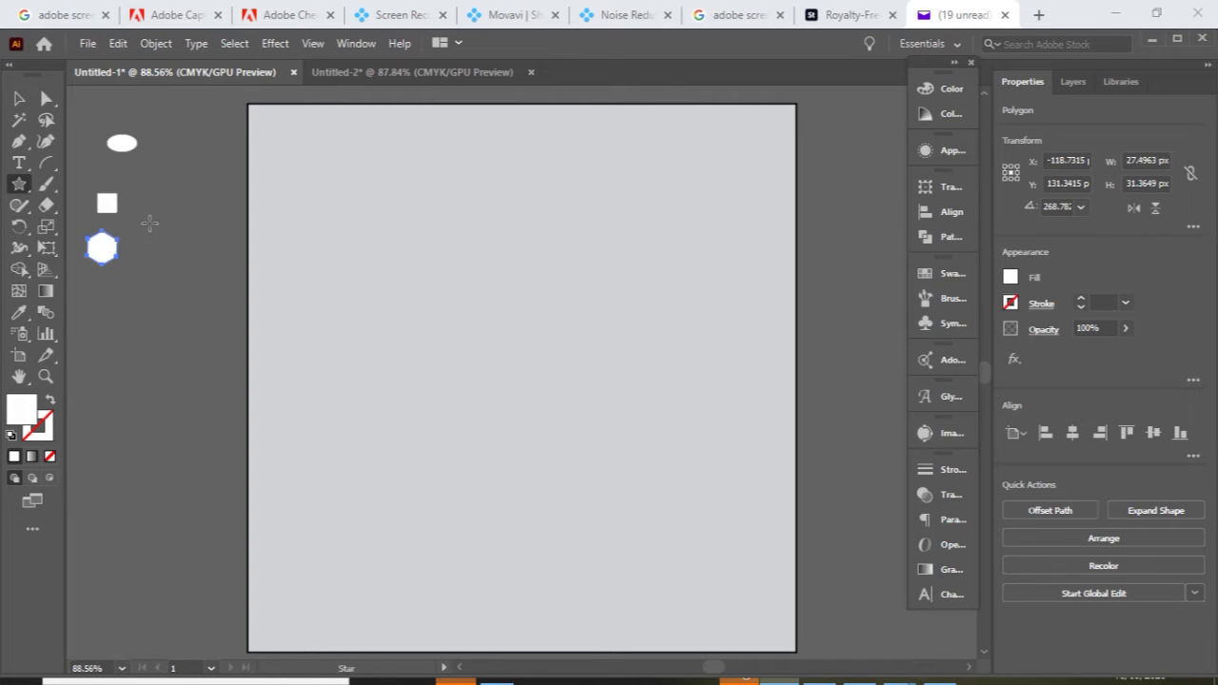
drag(149, 223, 158, 238)
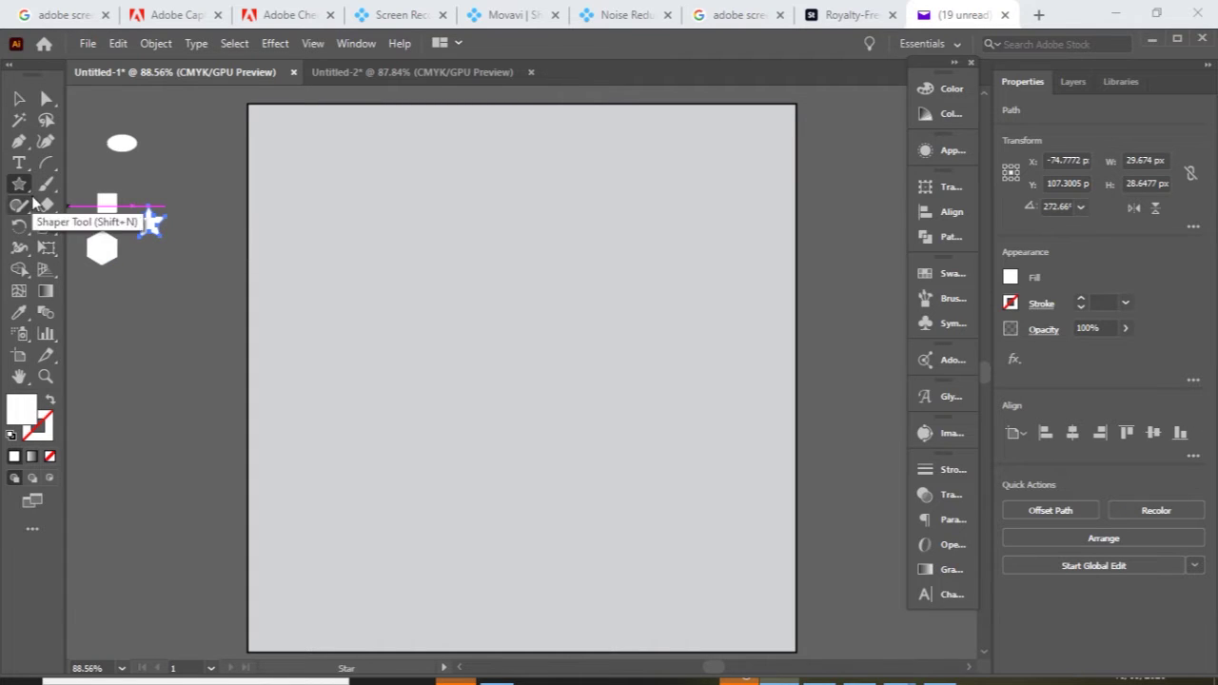
Step: Add a small rounded rectangle beside the square
right_click(31, 190)
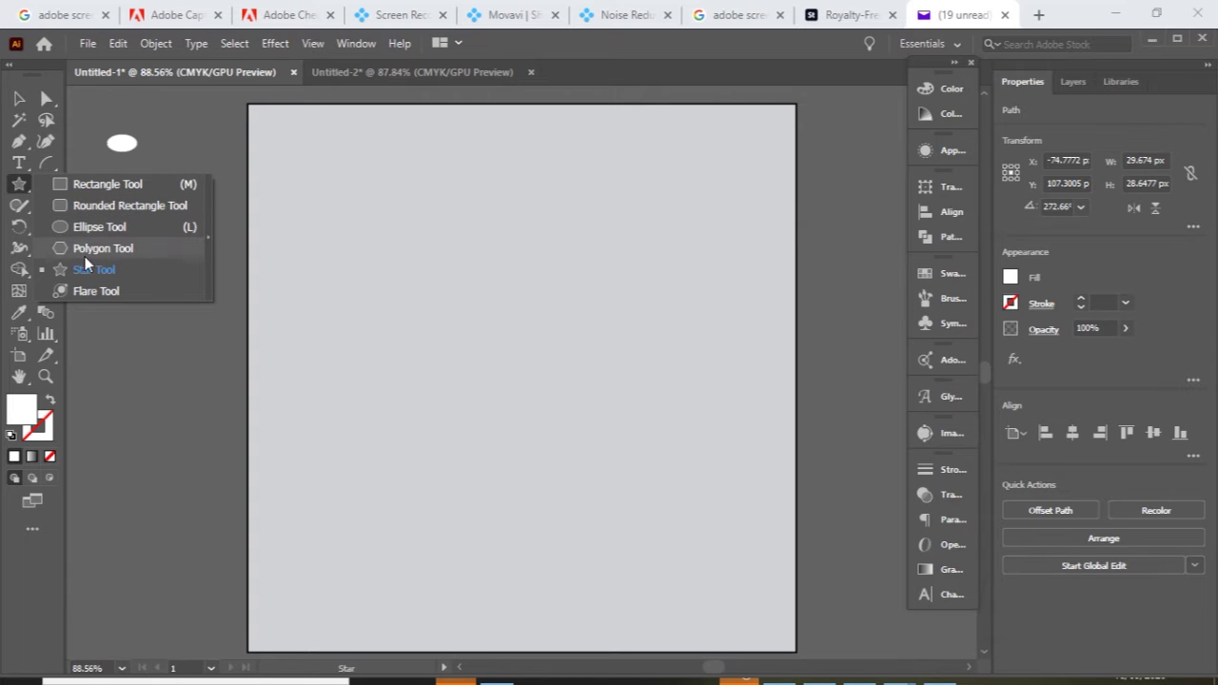
click(102, 207)
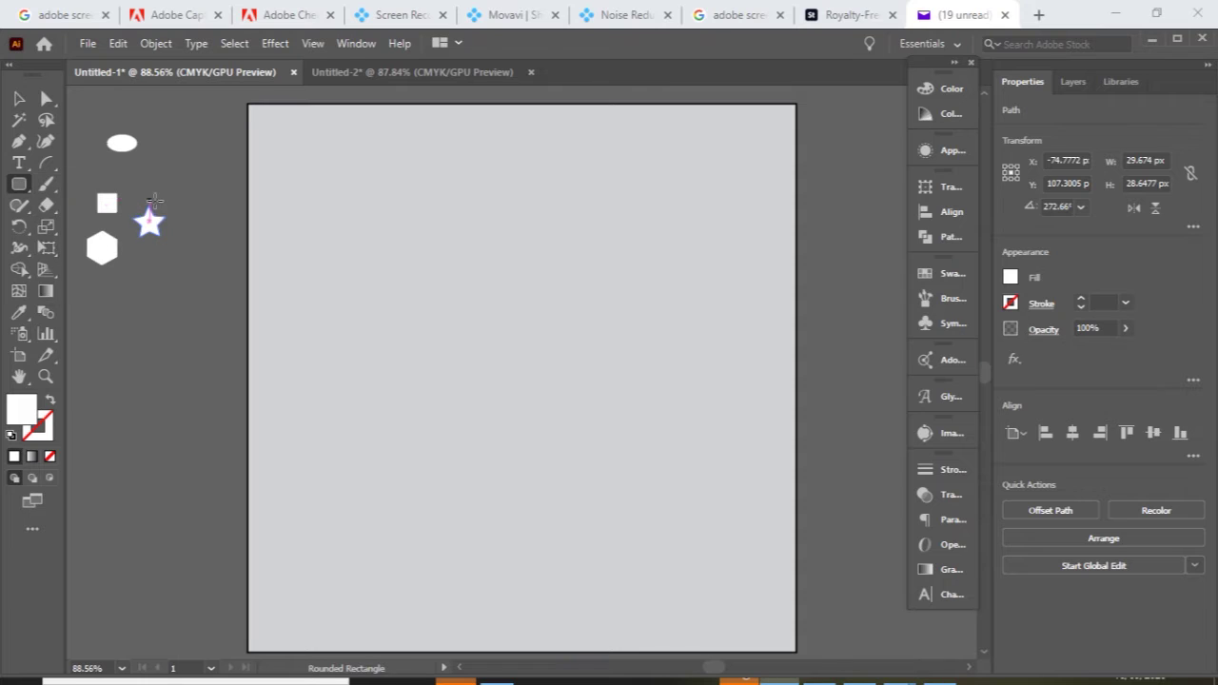
drag(152, 181, 171, 192)
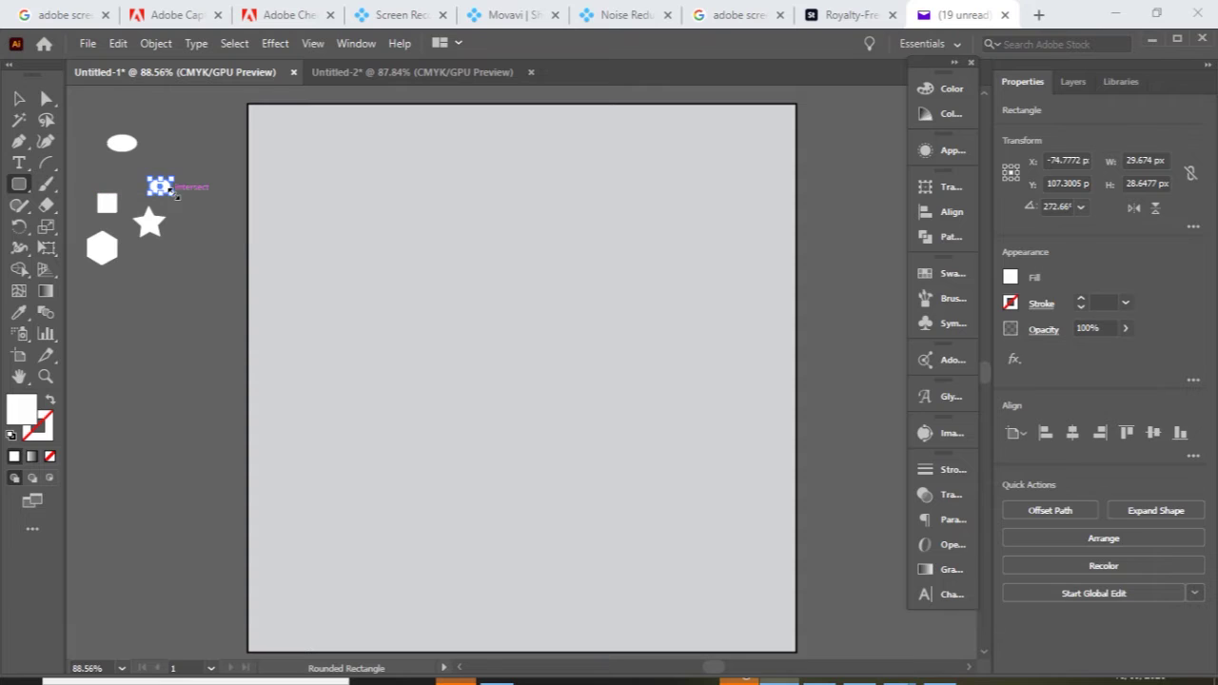
click(48, 164)
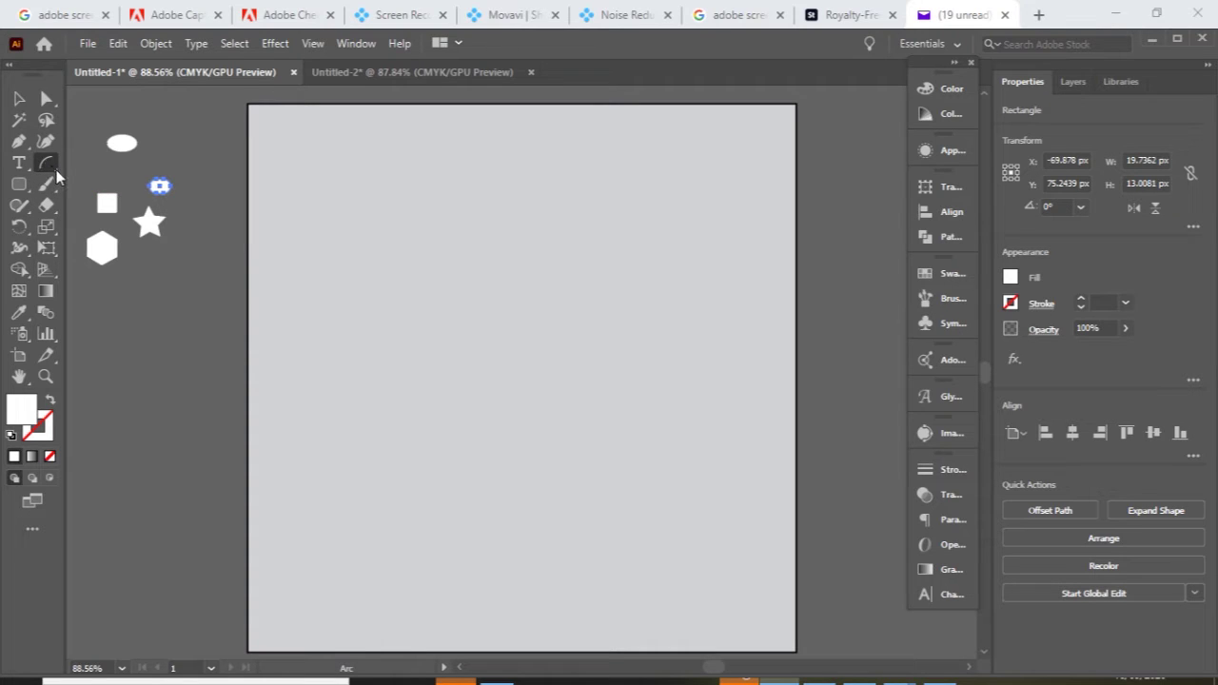
click(56, 169)
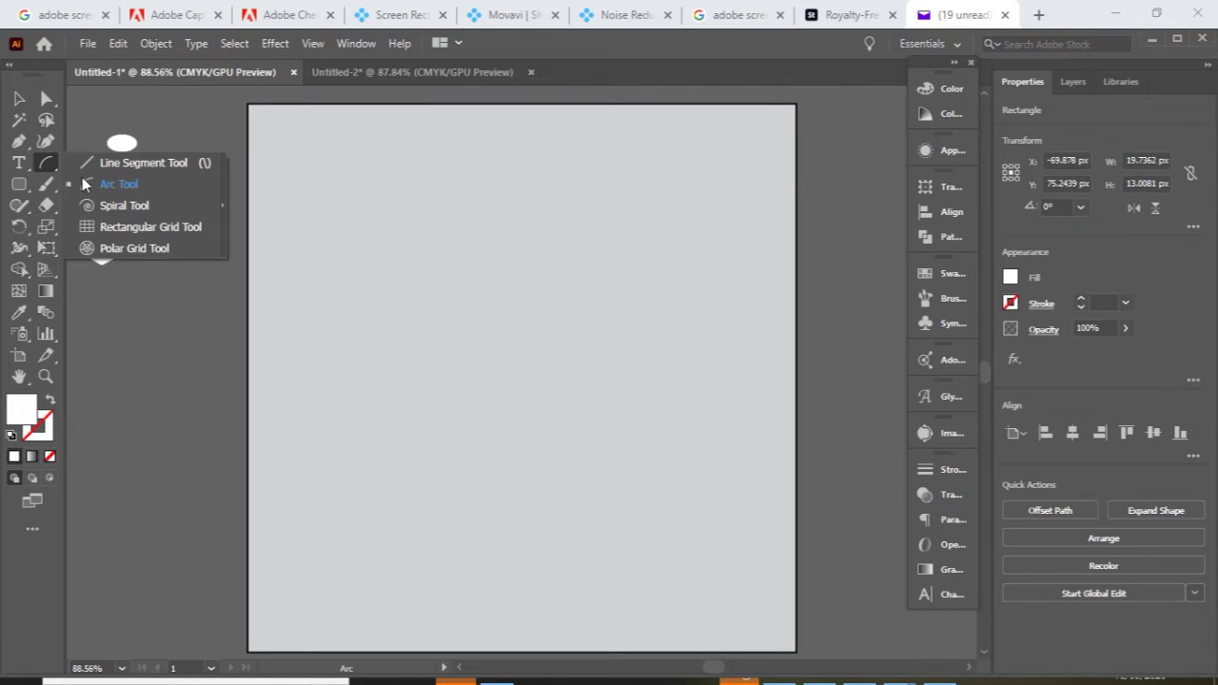
click(119, 187)
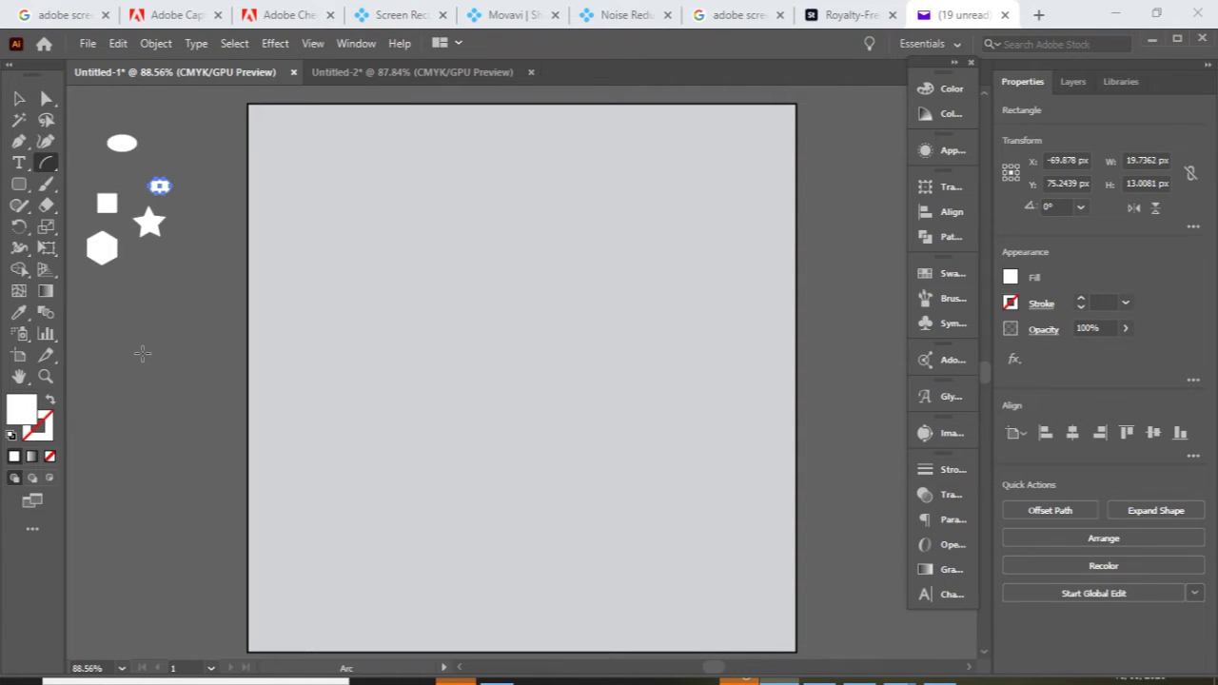
Step: Draw an arc below the hexagon, extend it to line up with the oval, and stroke it white at 2 pt
drag(131, 325, 148, 302)
drag(155, 303, 160, 304)
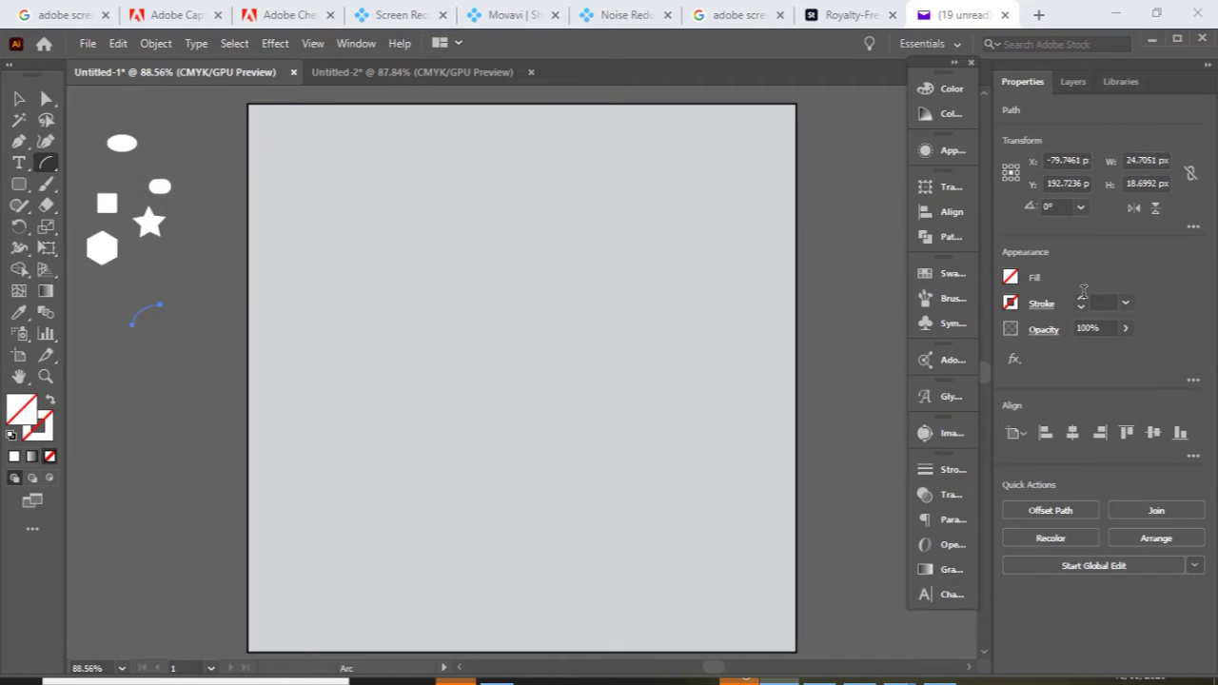
click(1081, 302)
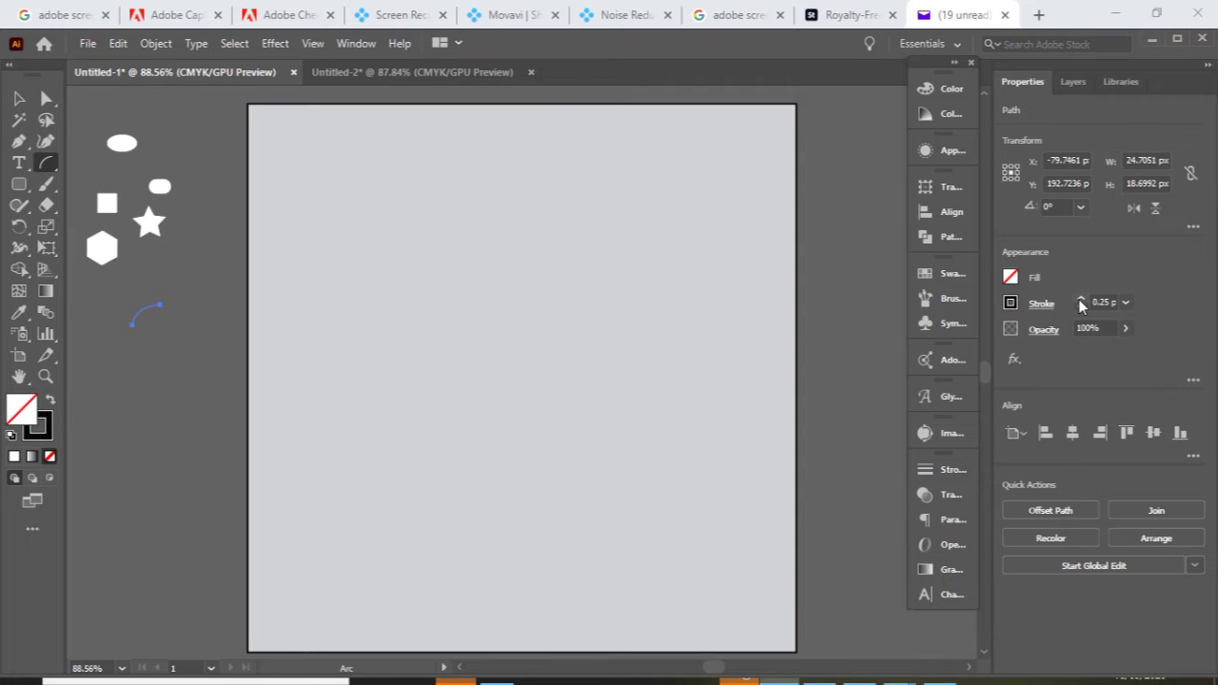
click(1013, 304)
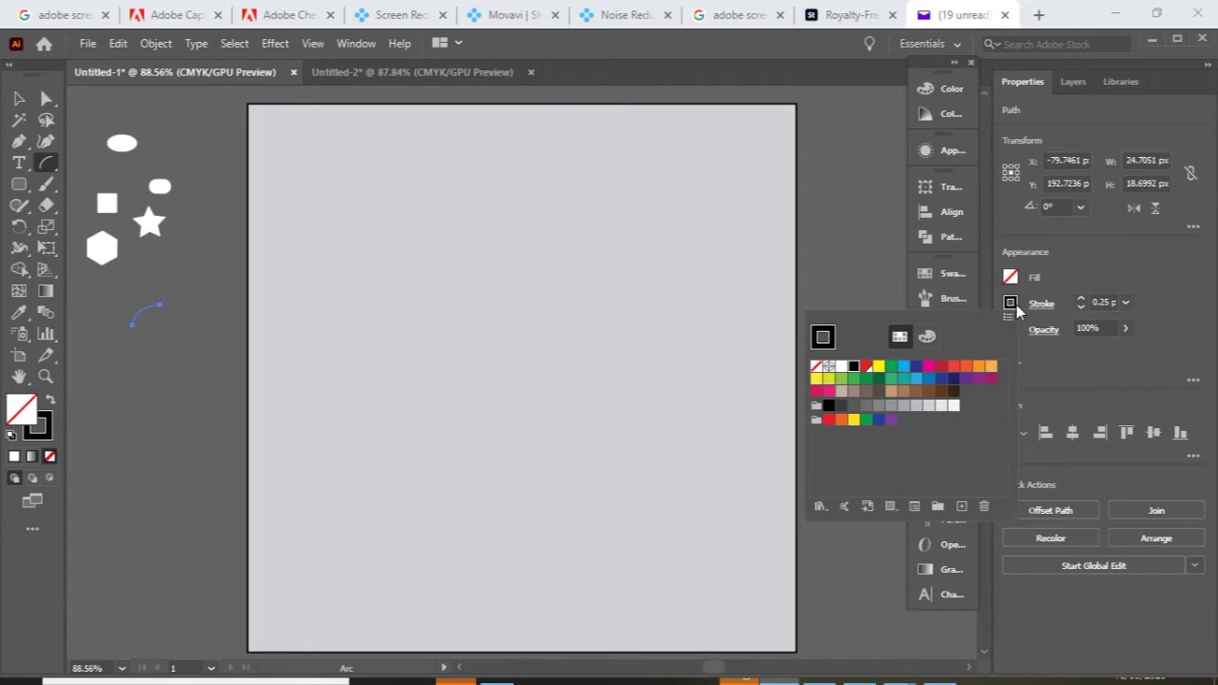
click(842, 368)
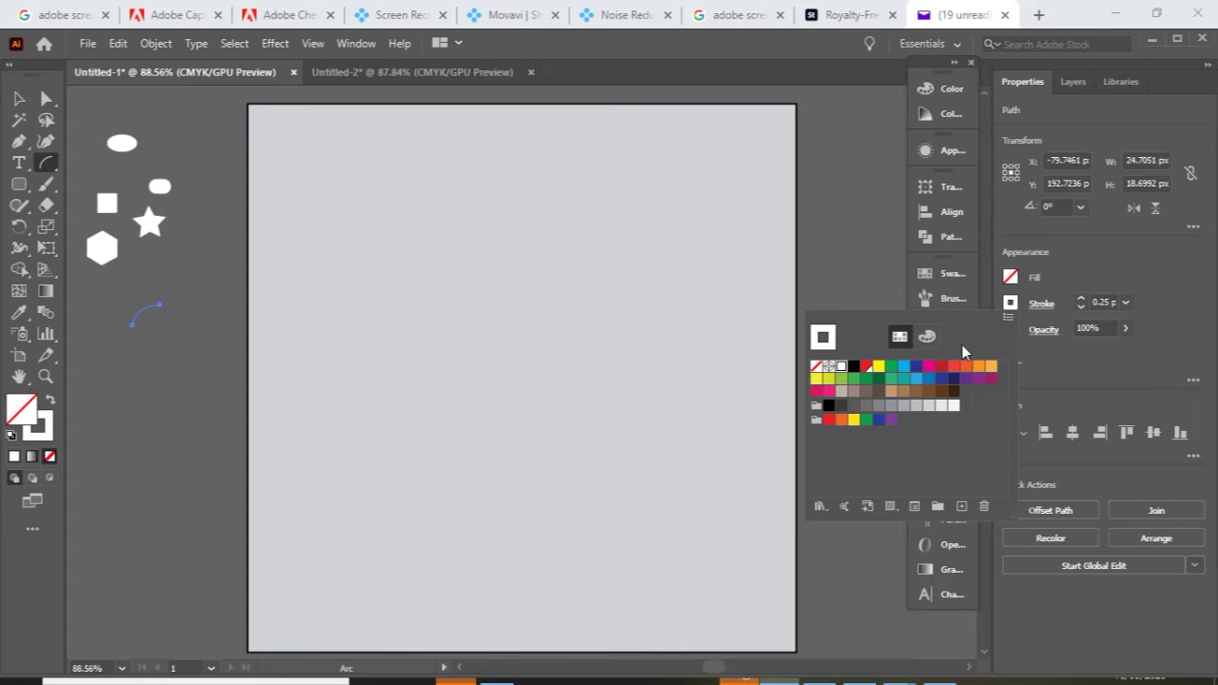
click(1096, 302)
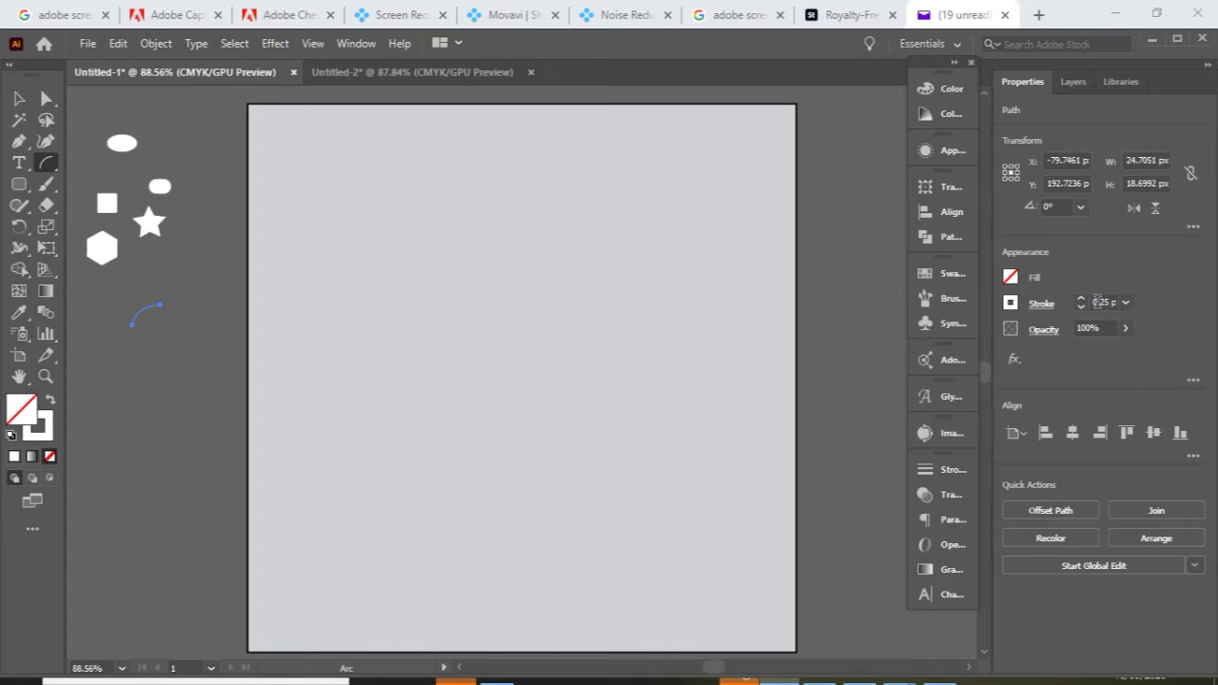
click(1096, 301)
text(2pt)
key(Return)
click(56, 169)
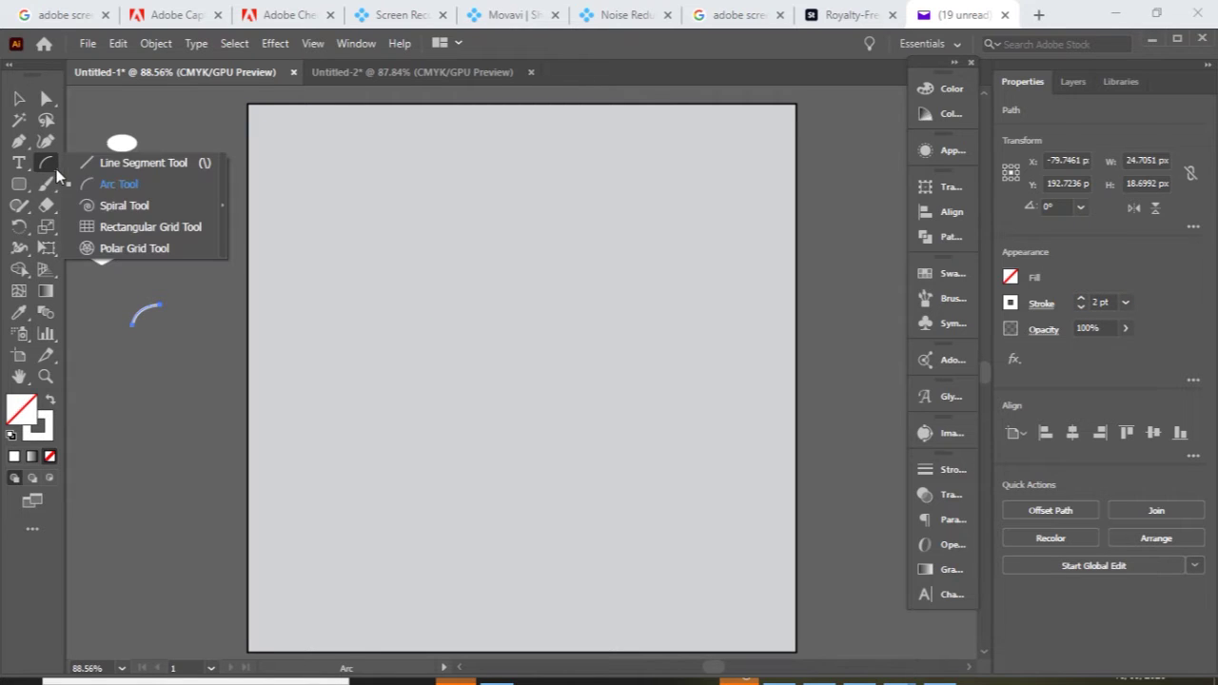
Step: Draw a white spiral between the star and the arc
click(107, 208)
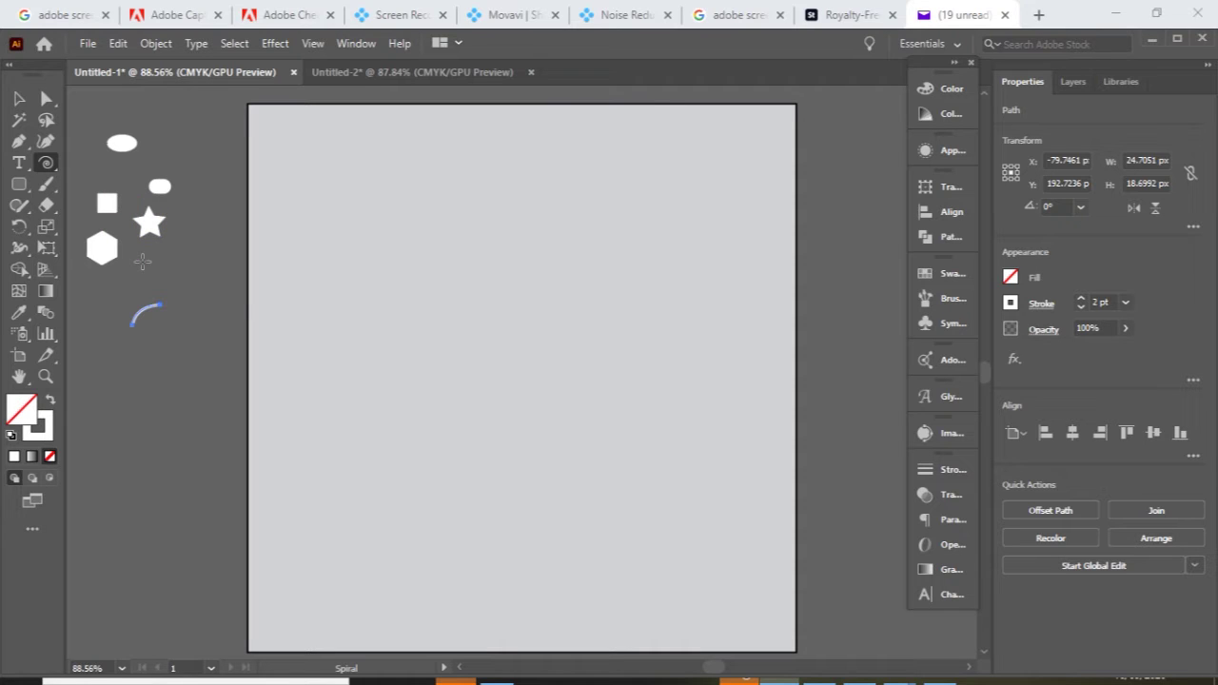
drag(142, 261, 162, 271)
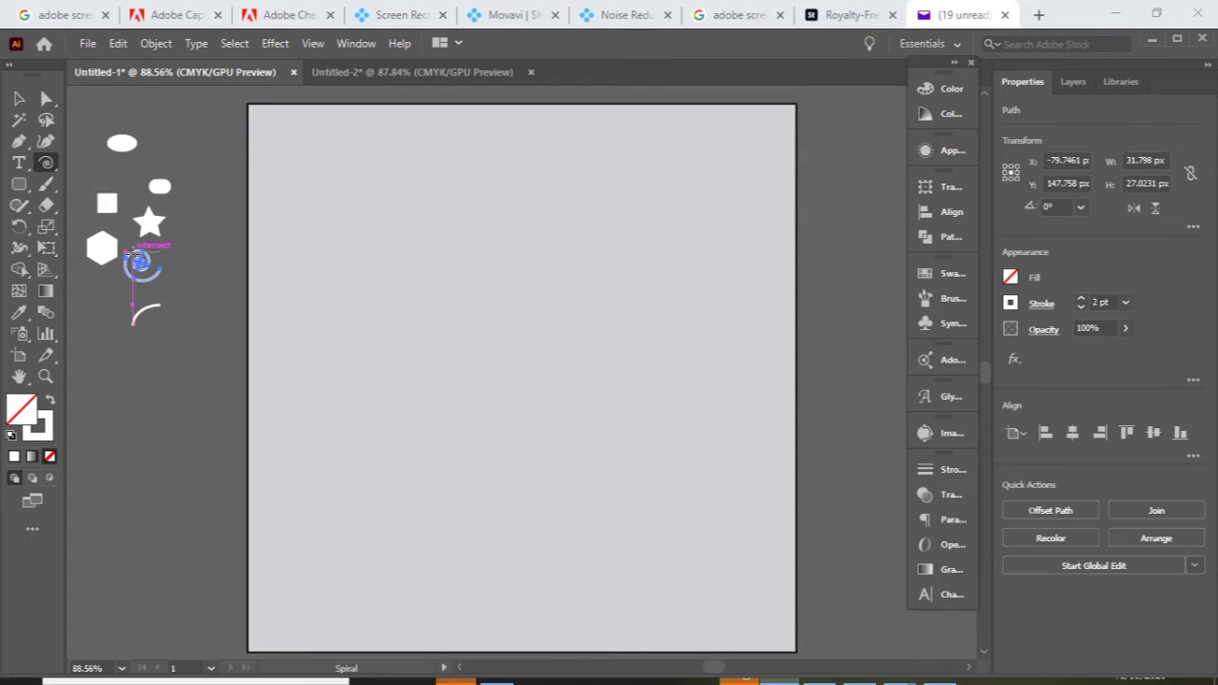
click(21, 99)
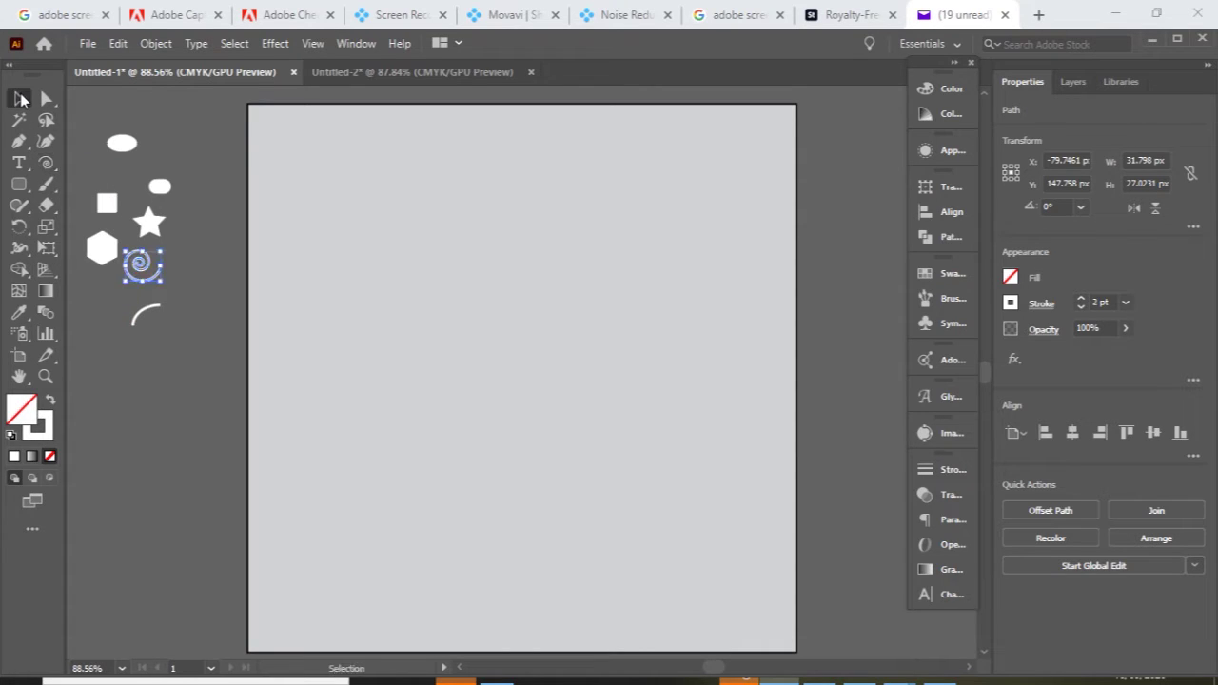
Step: Shrink the hexagon and spiral, adjust the arc, and marquee-select all seven shapes
click(100, 257)
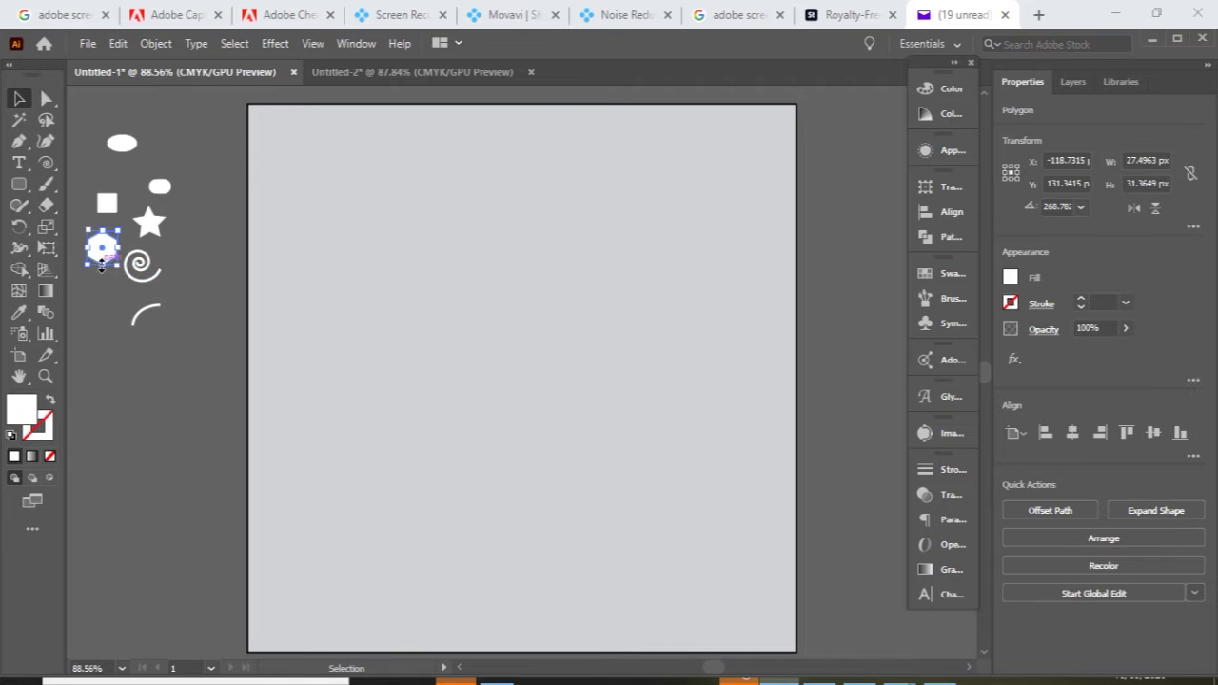
drag(101, 268, 160, 231)
click(149, 222)
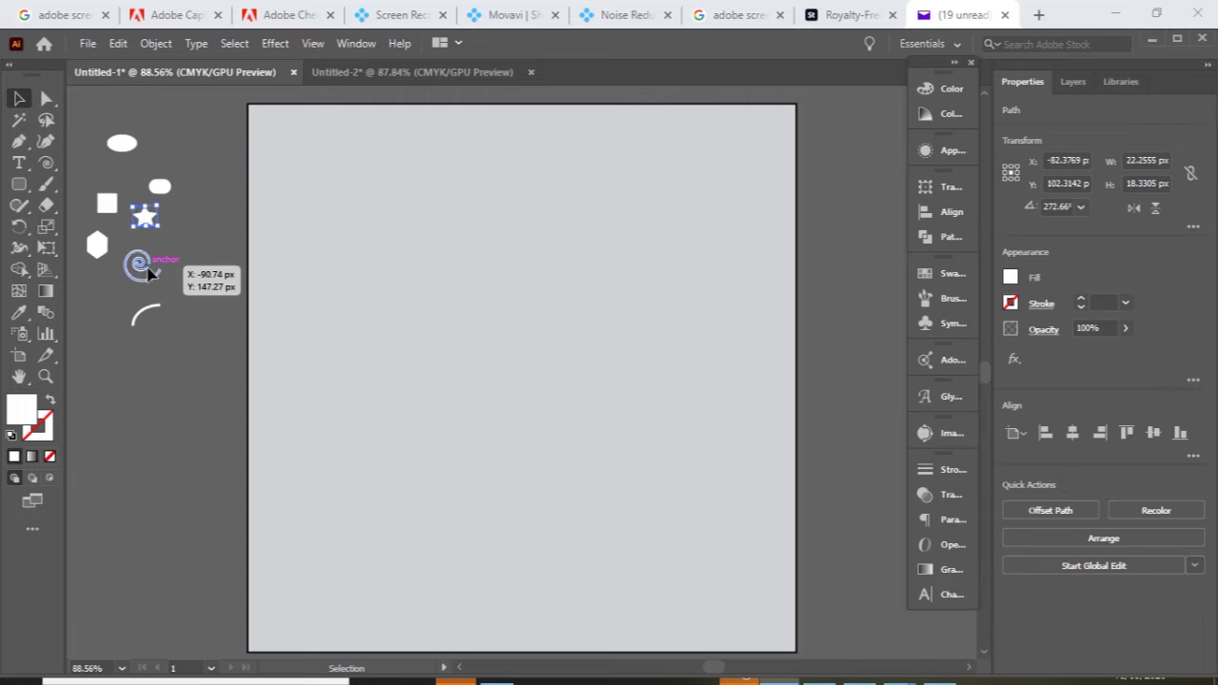
click(149, 273)
drag(163, 282, 141, 302)
click(149, 317)
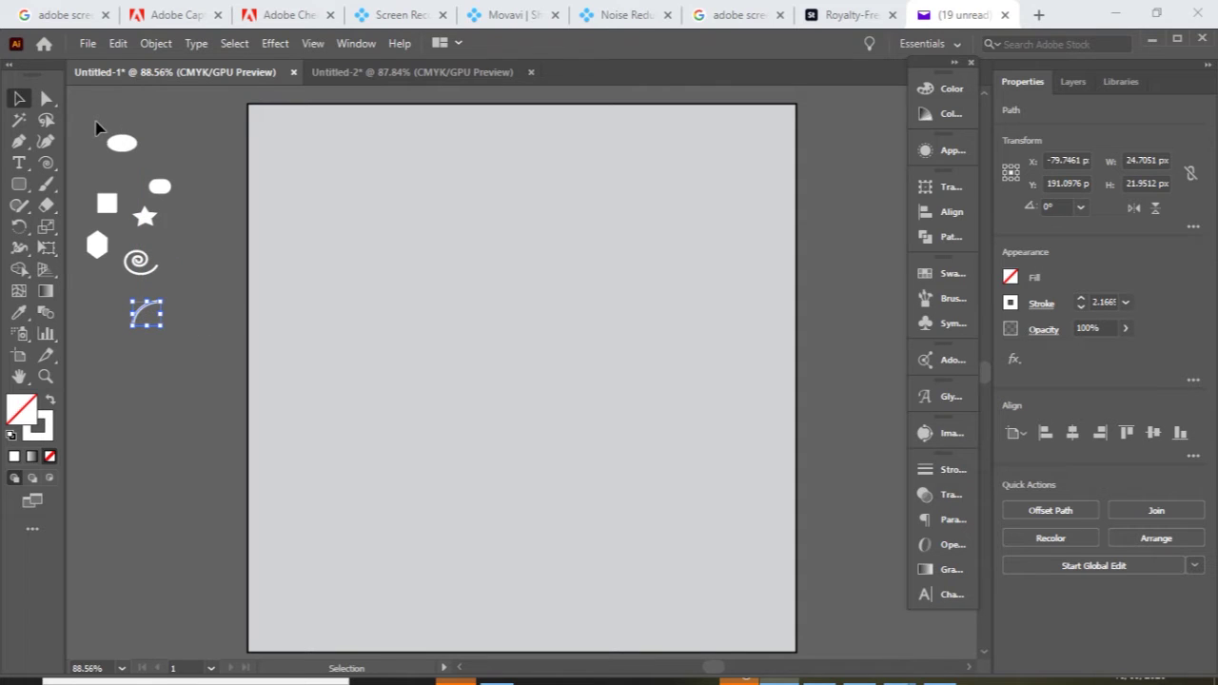
drag(95, 127, 181, 320)
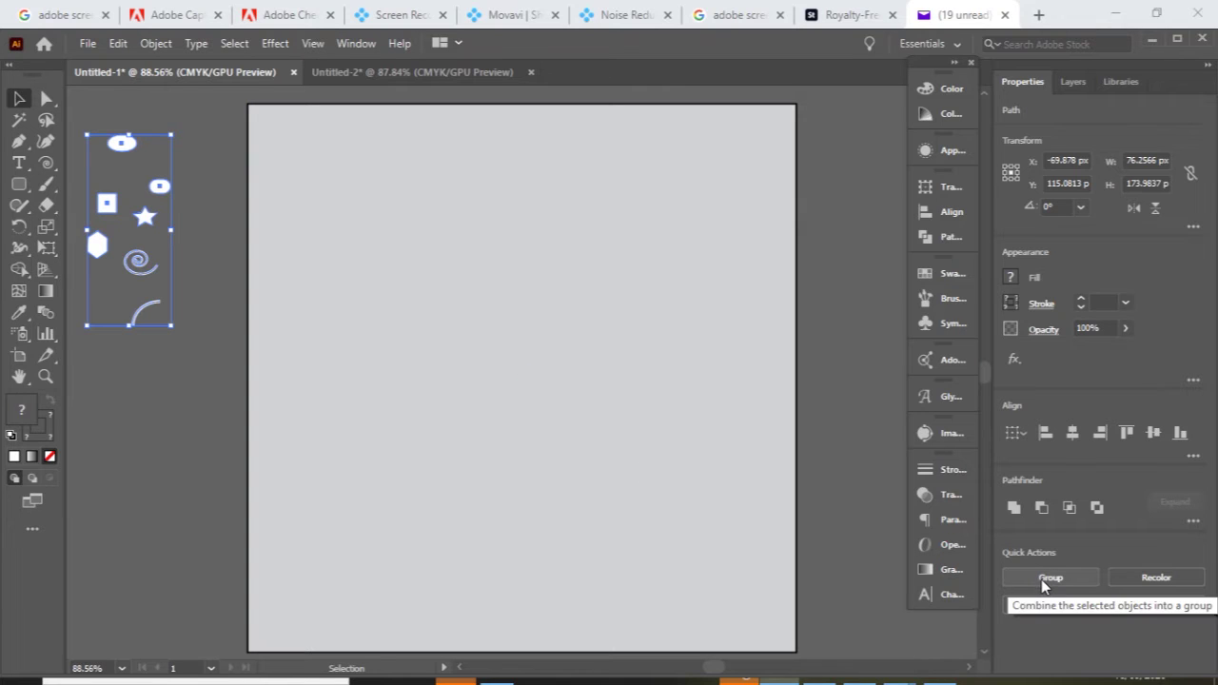
Step: Group the seven shapes and move the group onto the artboard's top left
click(1044, 578)
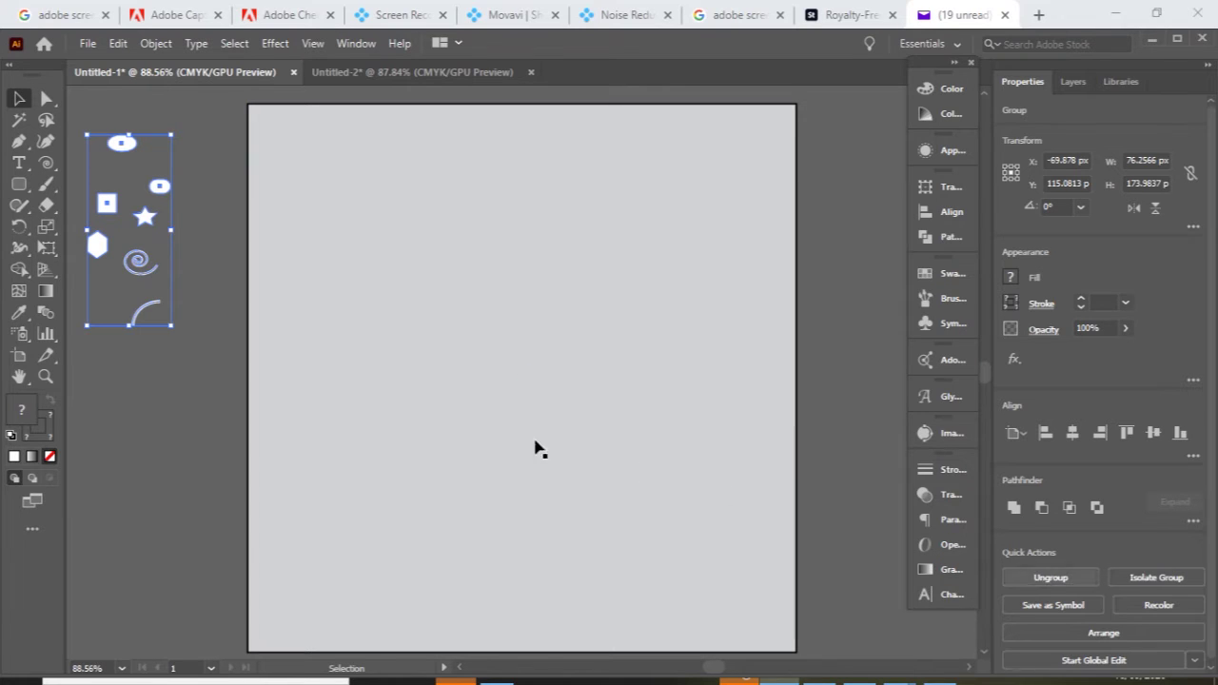
click(154, 265)
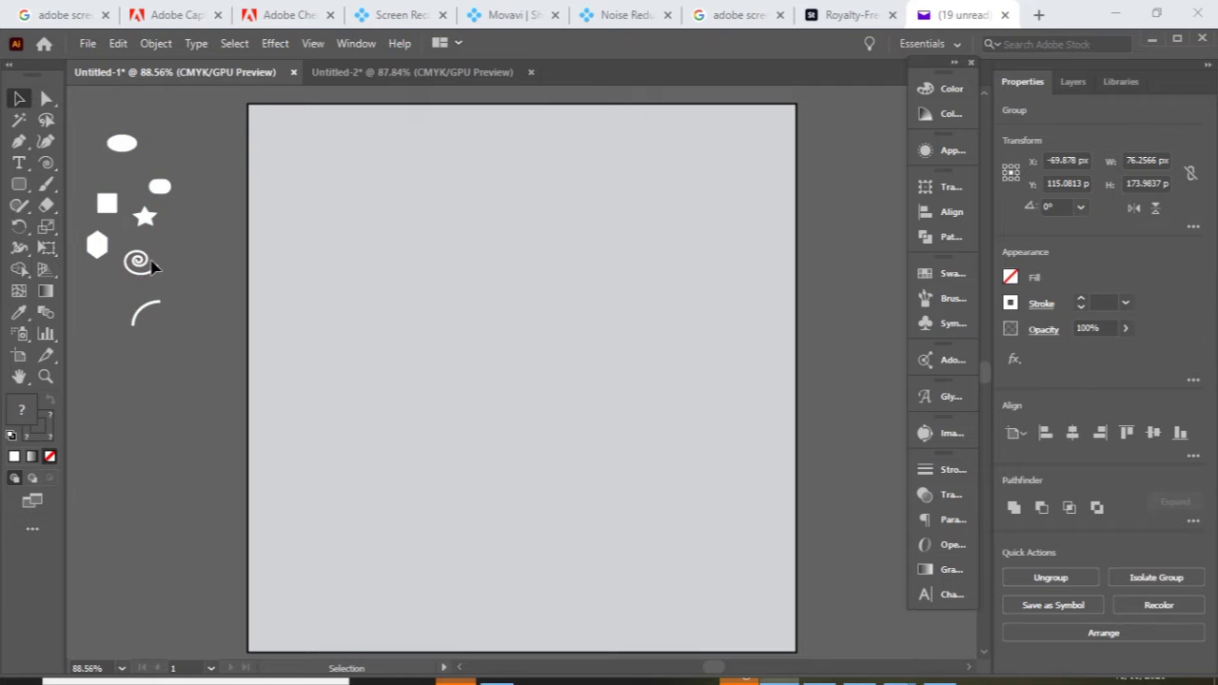
click(143, 214)
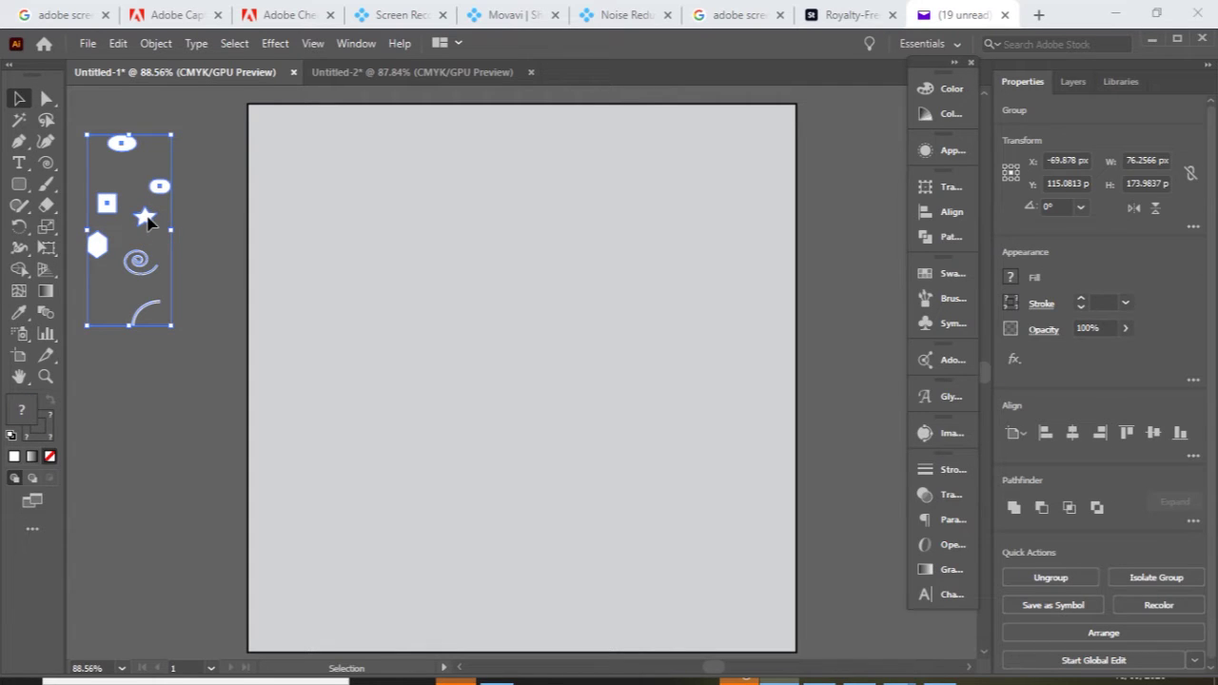
drag(360, 246, 359, 240)
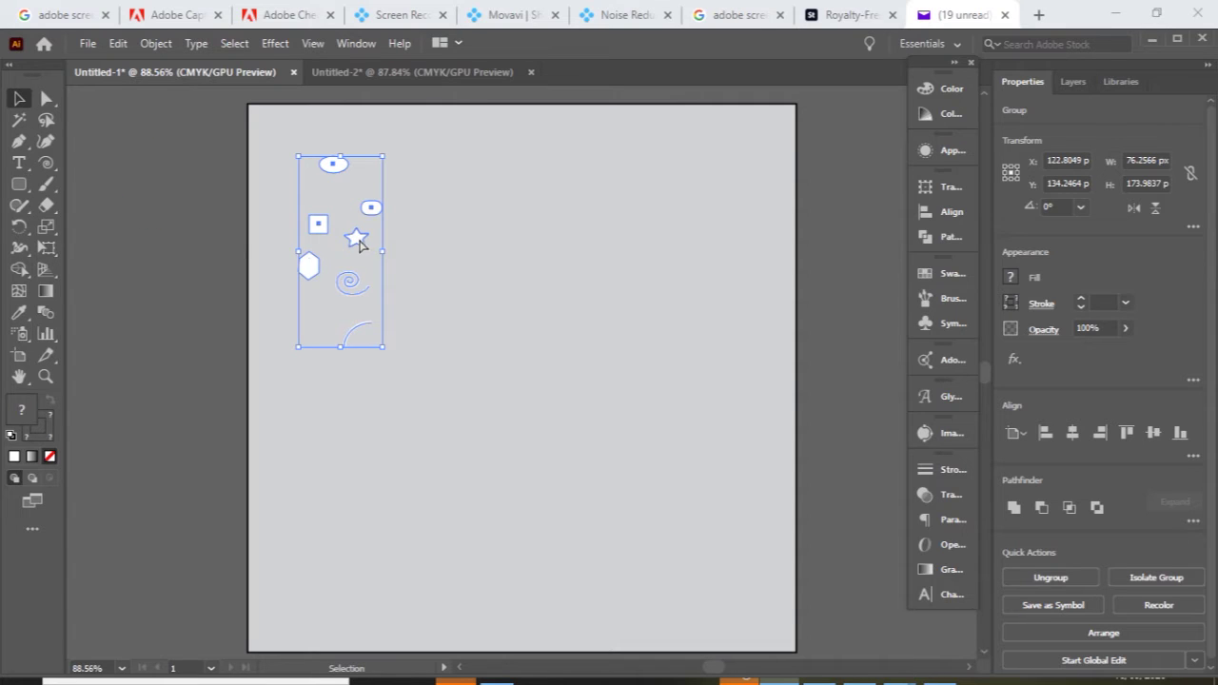
Step: Paste two copies of the group, placing one below the first and one at the top right
key(a)
key(v)
key(ctrl+c)
key(ctrl+v)
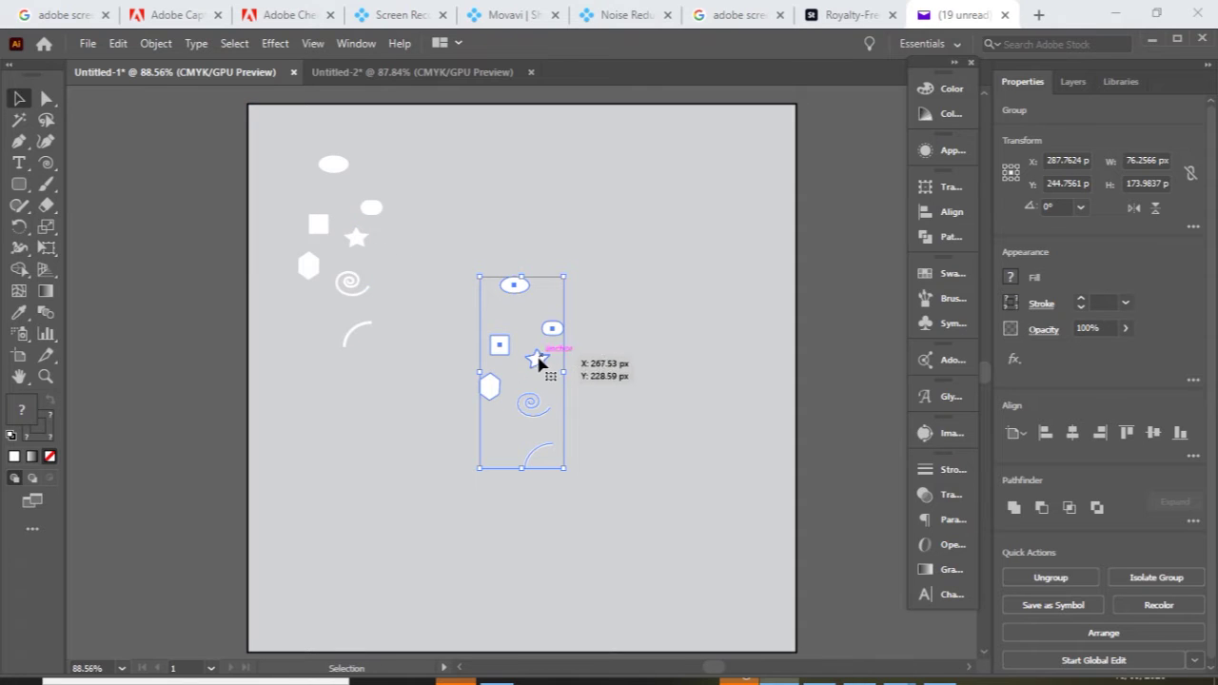
drag(538, 358, 360, 479)
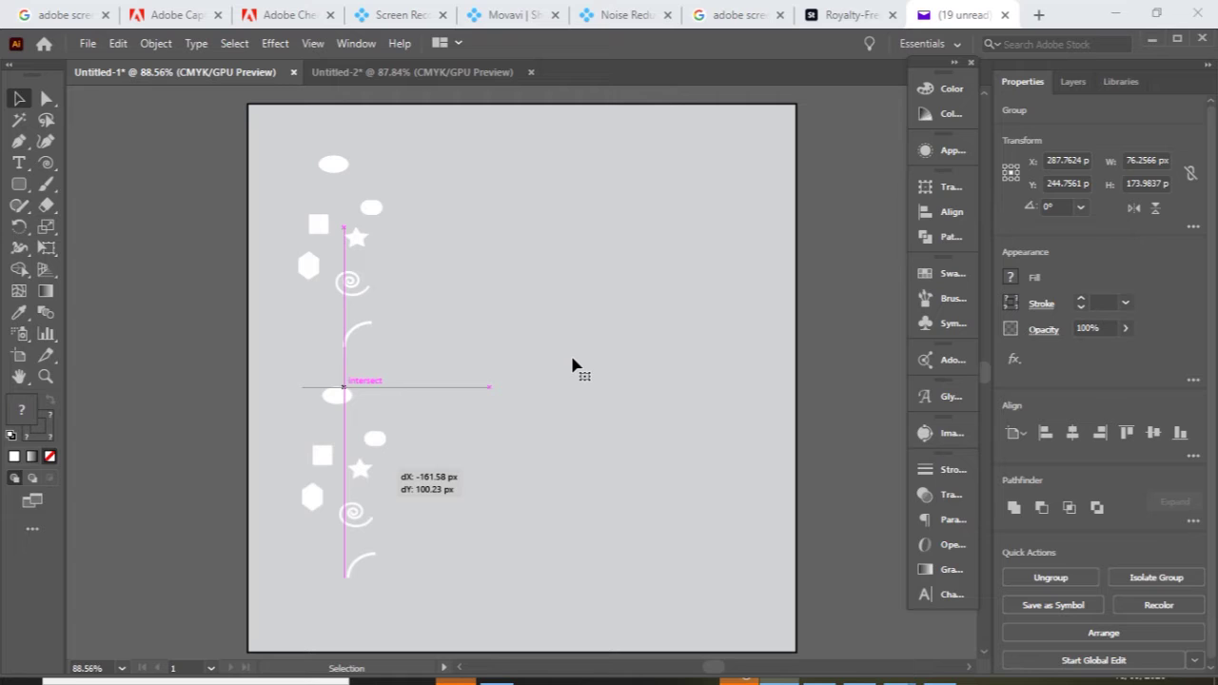
key(ctrl+v)
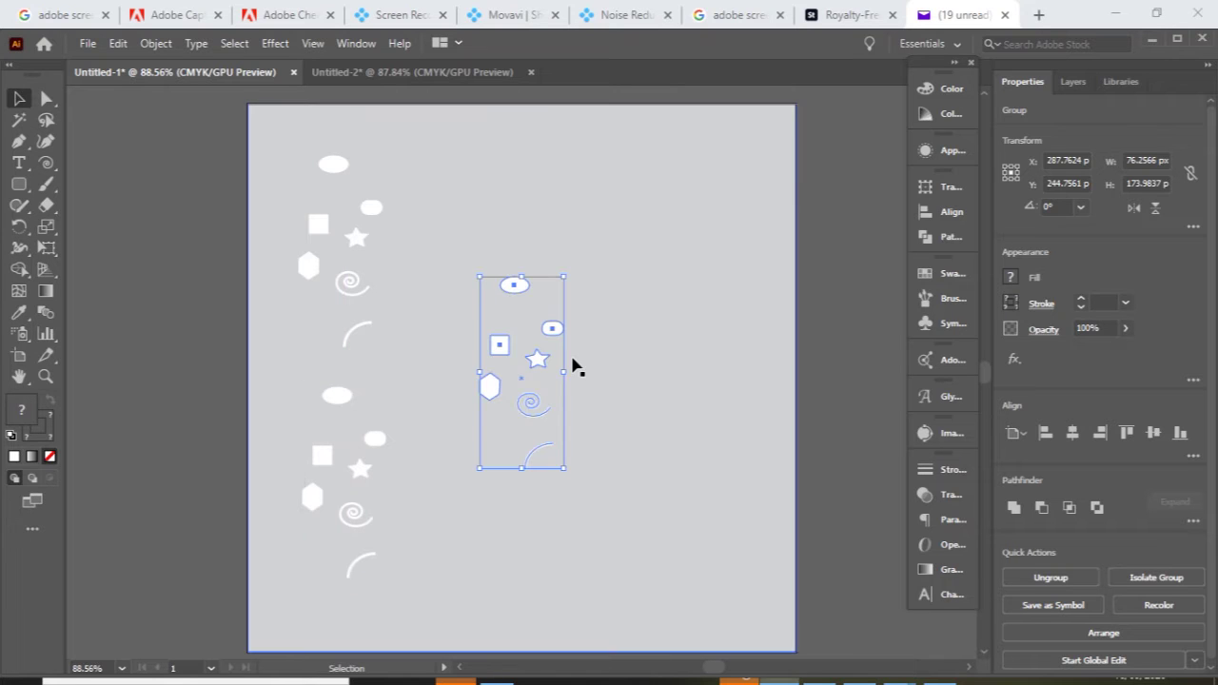
drag(535, 360, 562, 340)
drag(663, 281, 729, 213)
Step: Paste three more copies at the top middle, lower right and bottom middle
key(ctrl+v)
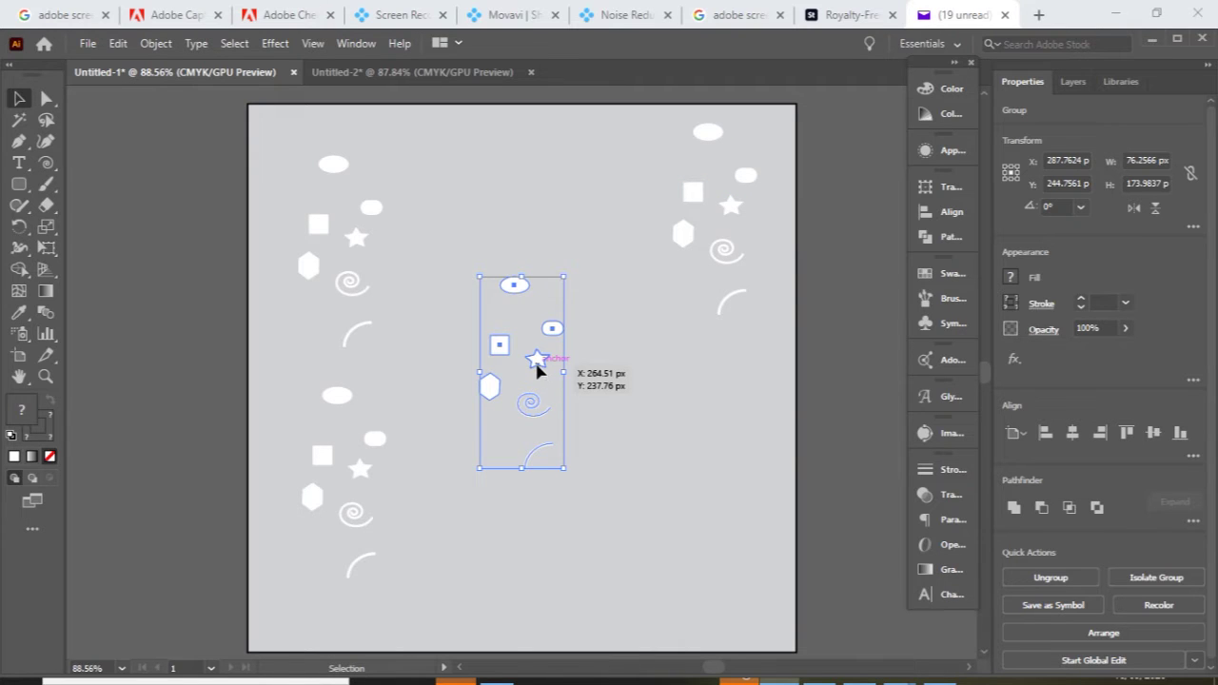
drag(538, 370, 535, 244)
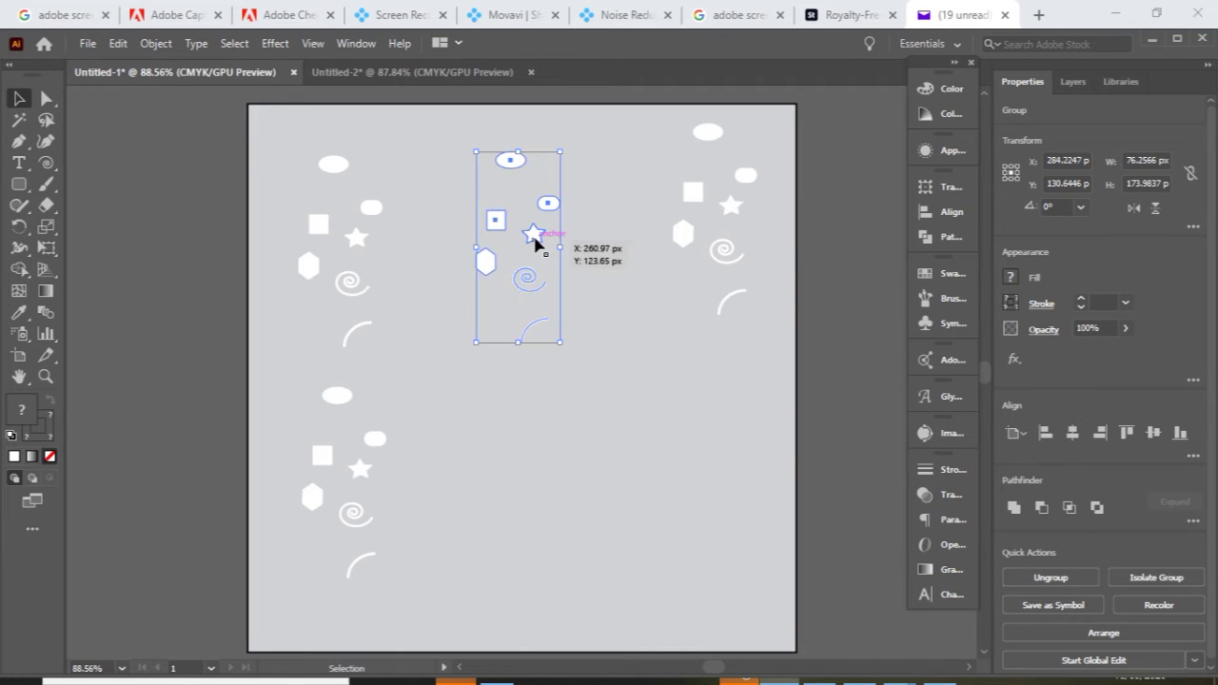
key(ctrl+v)
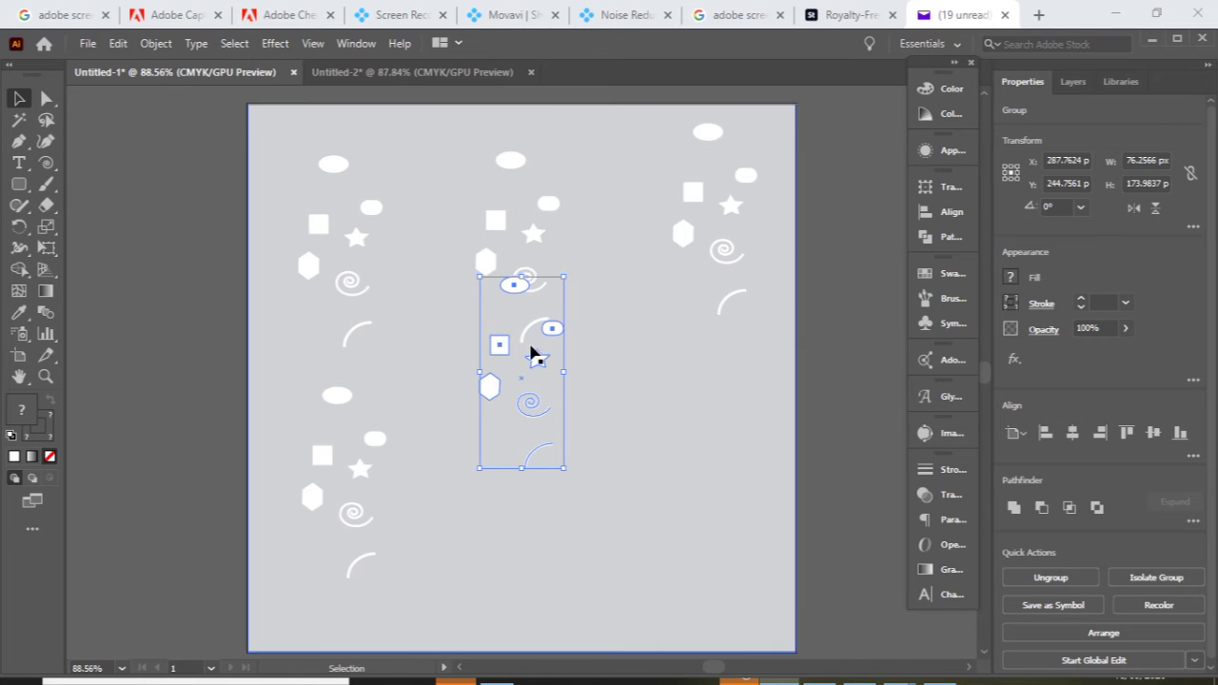
drag(535, 360, 706, 484)
key(ctrl+v)
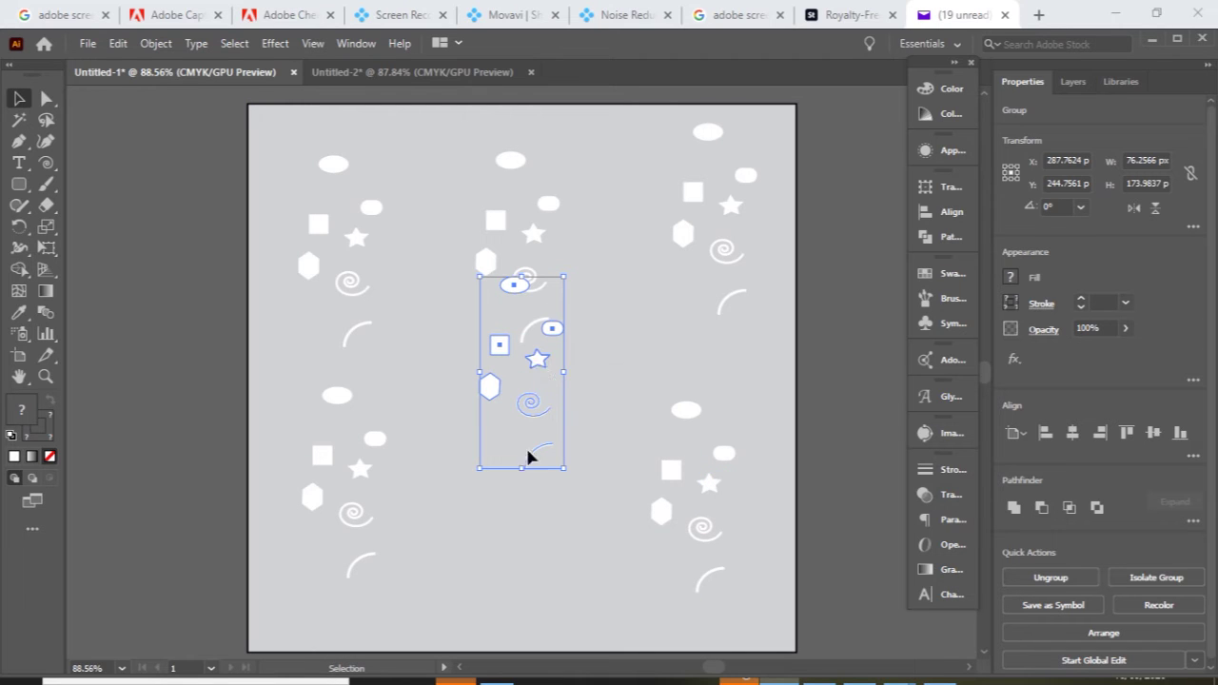
drag(537, 359, 534, 509)
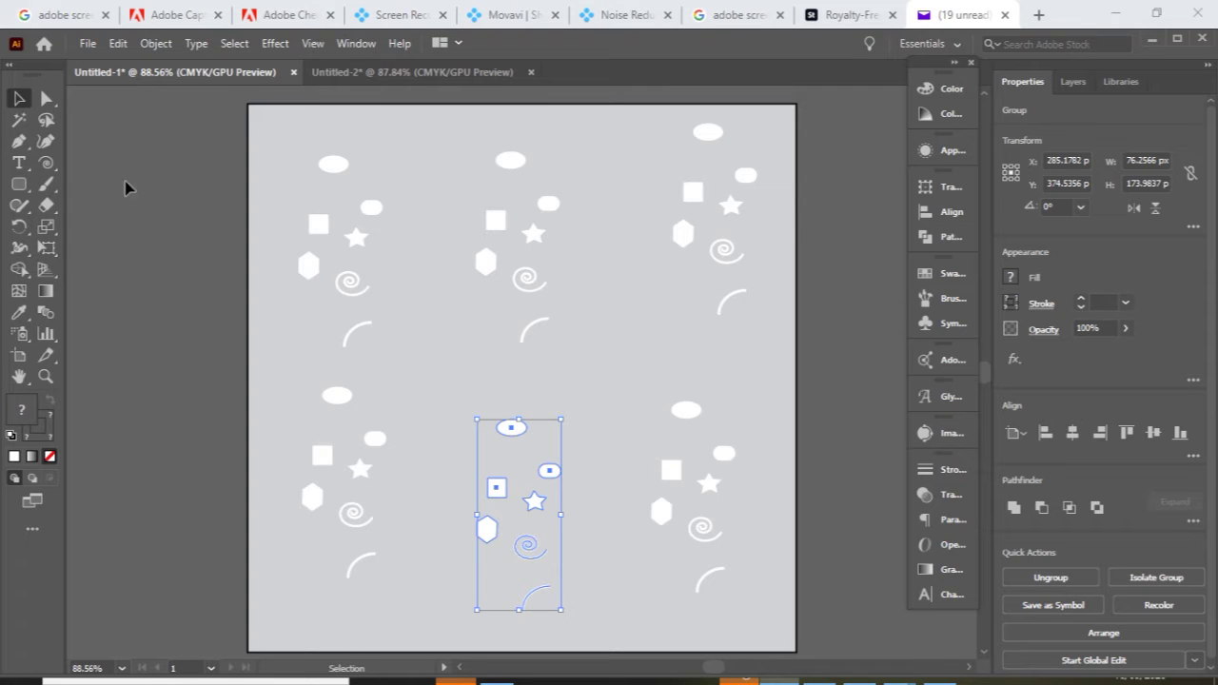
Step: Draw a second rectangle from the artboard's top-left corner and size it to 500 × 500 px
click(28, 195)
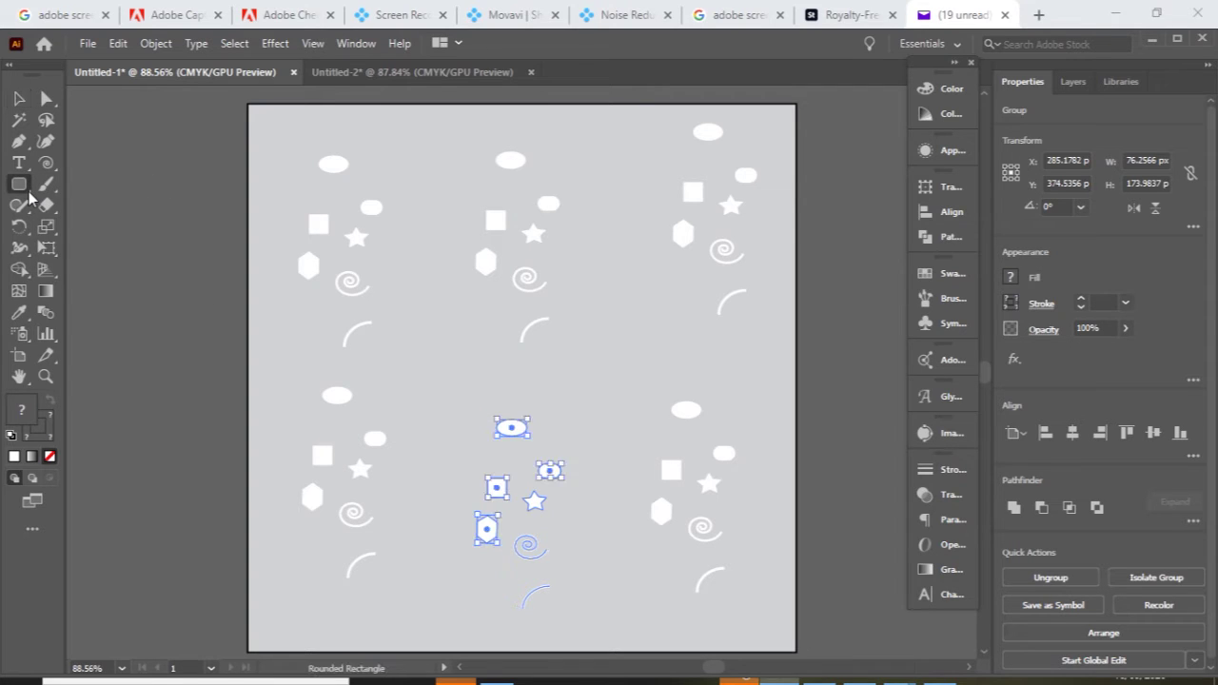
click(29, 195)
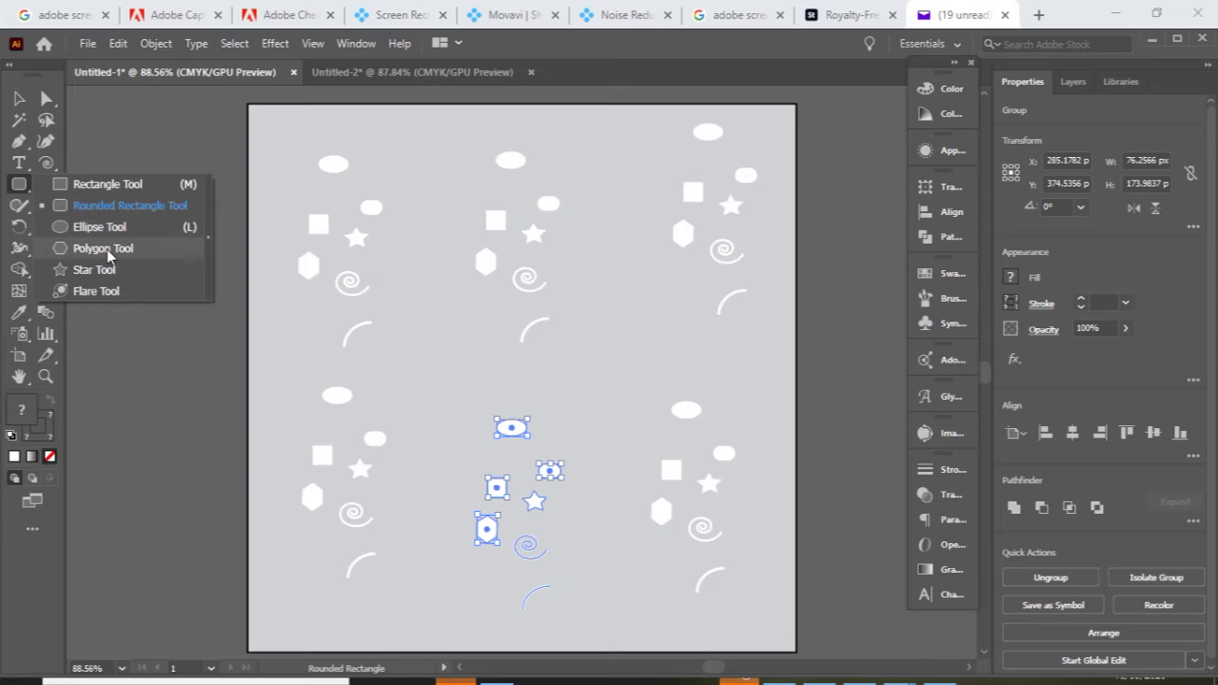
click(115, 187)
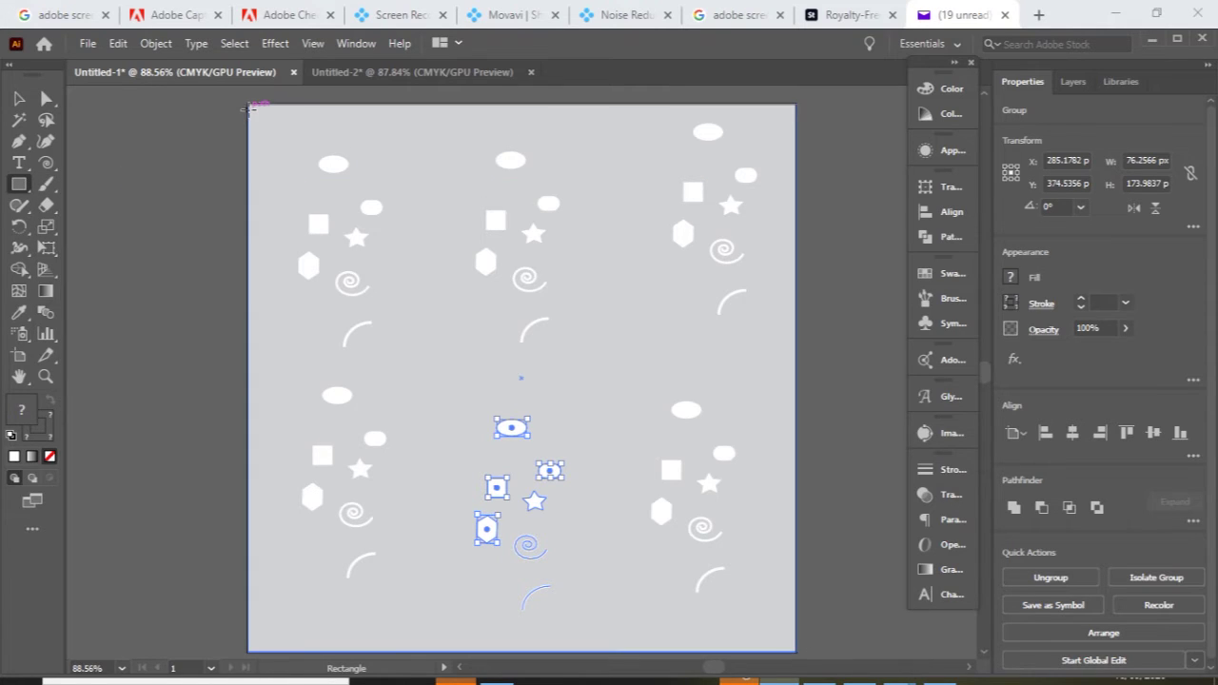
drag(247, 106, 795, 650)
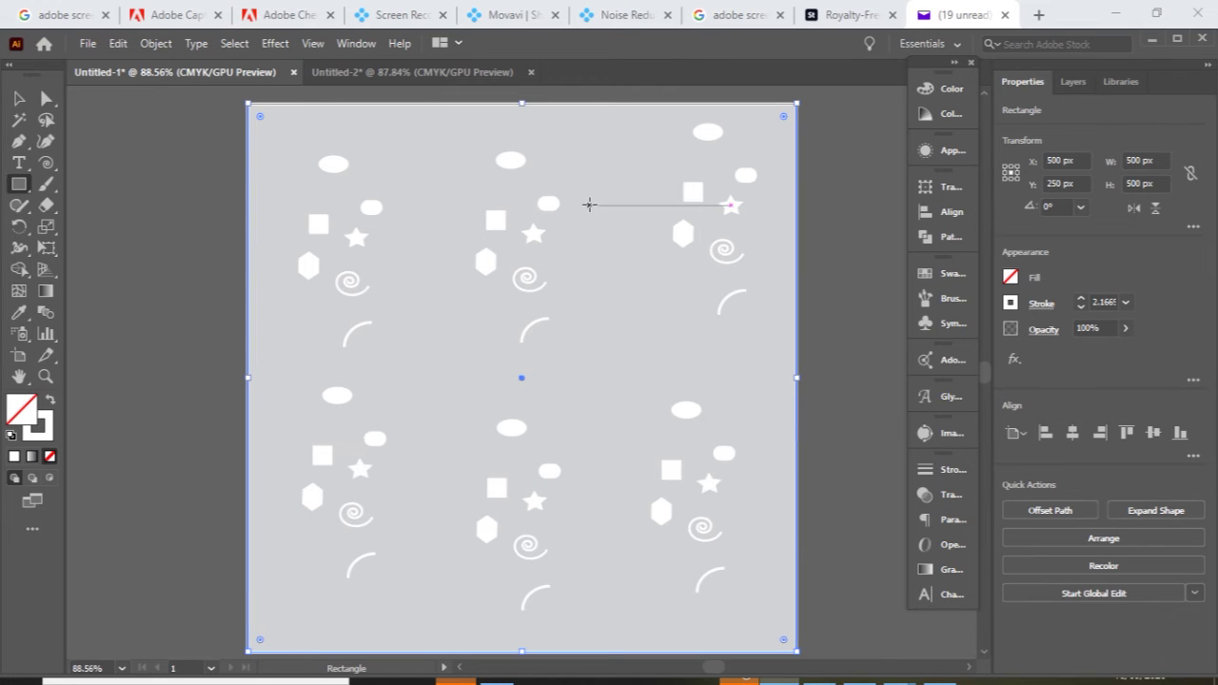
click(20, 102)
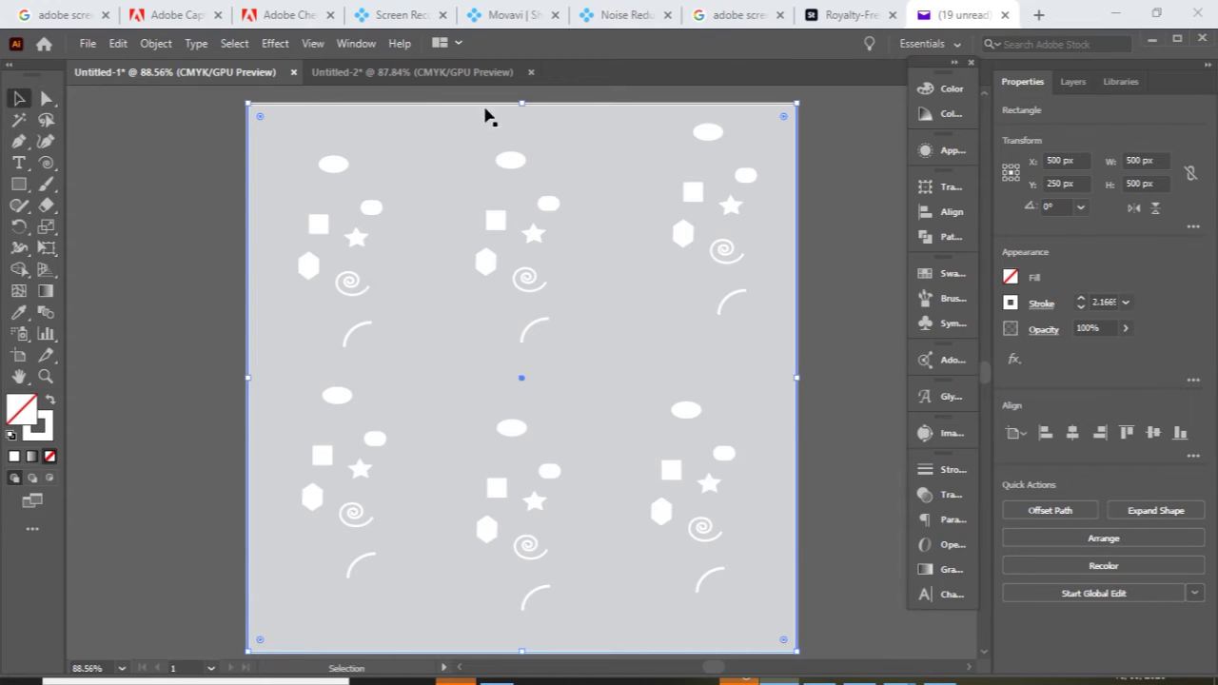
drag(521, 104, 520, 105)
Step: Fill the covering rectangle with white
click(1011, 278)
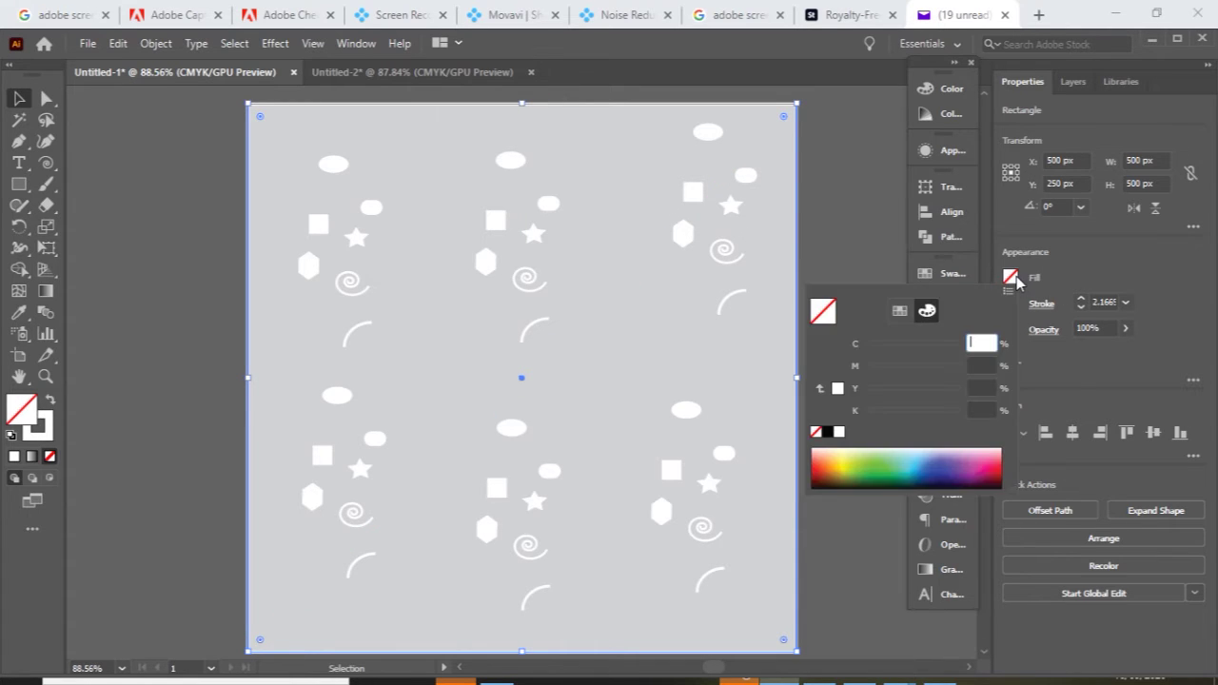
click(839, 433)
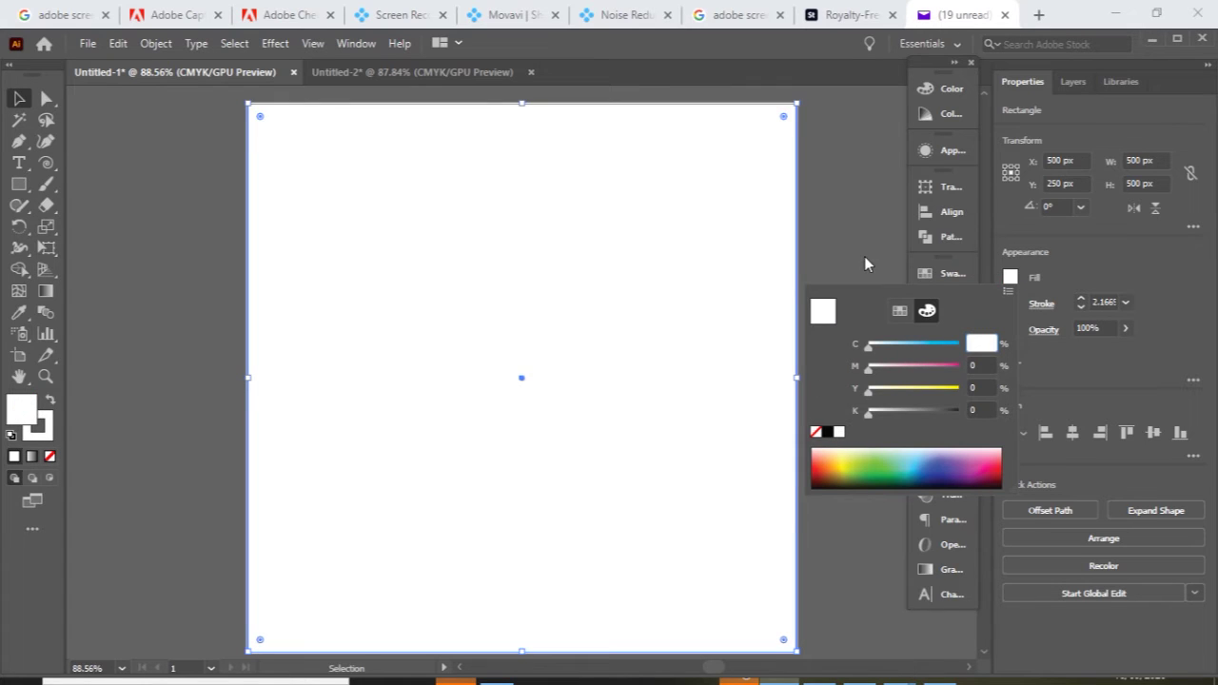
key(Escape)
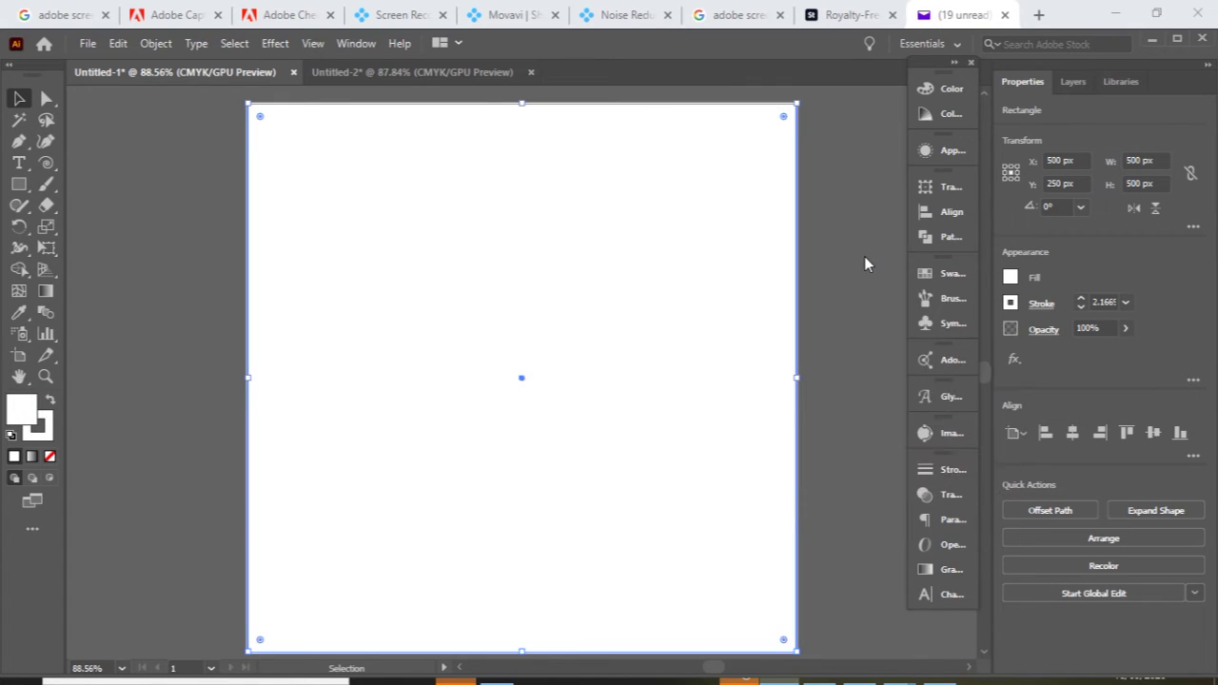
Step: Set the rectangle's opacity to 50% and lock Layer 1
click(1126, 329)
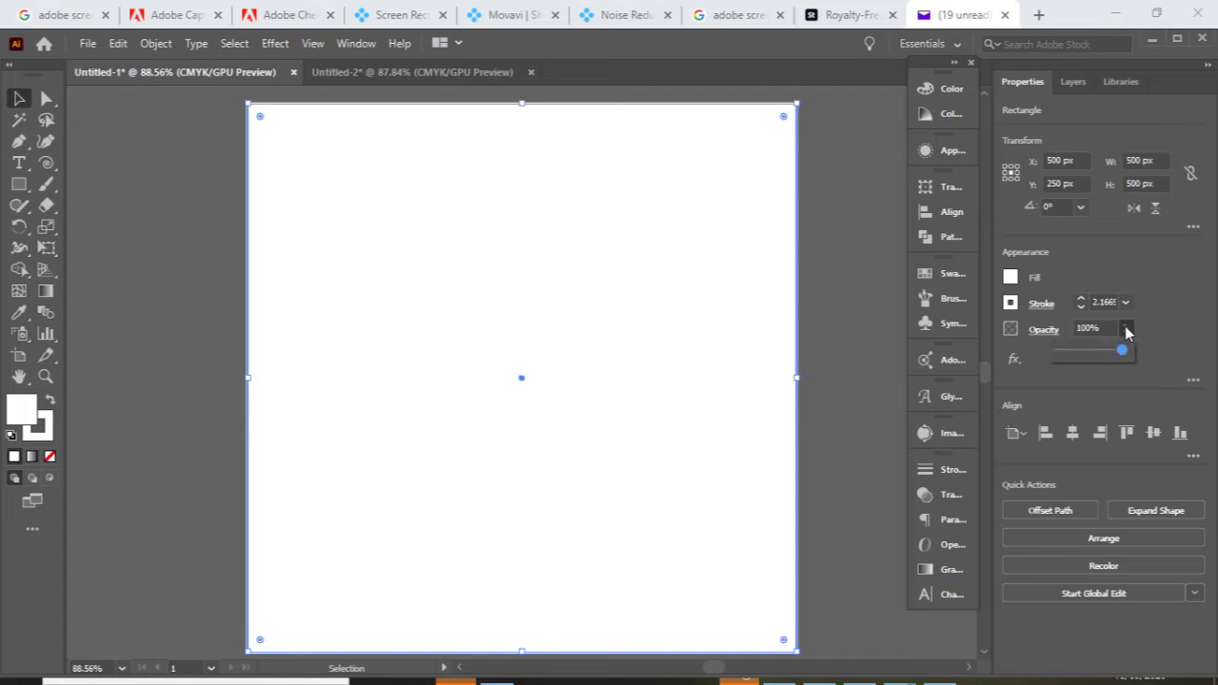
click(1090, 354)
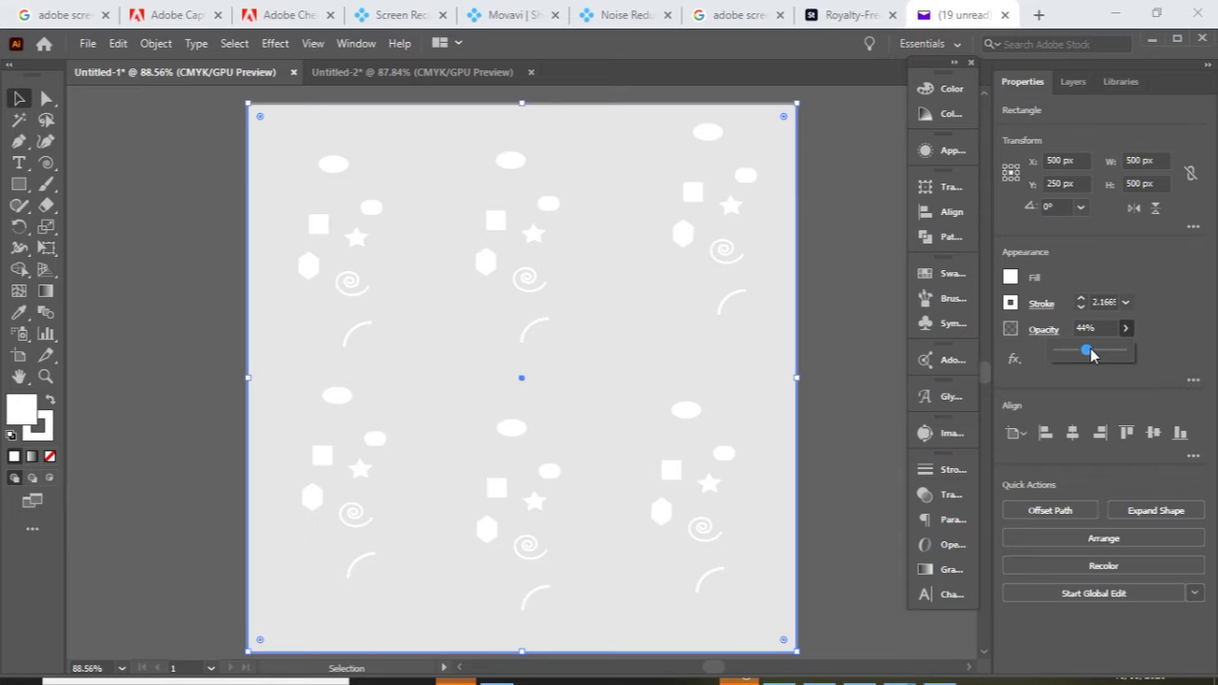
click(1093, 351)
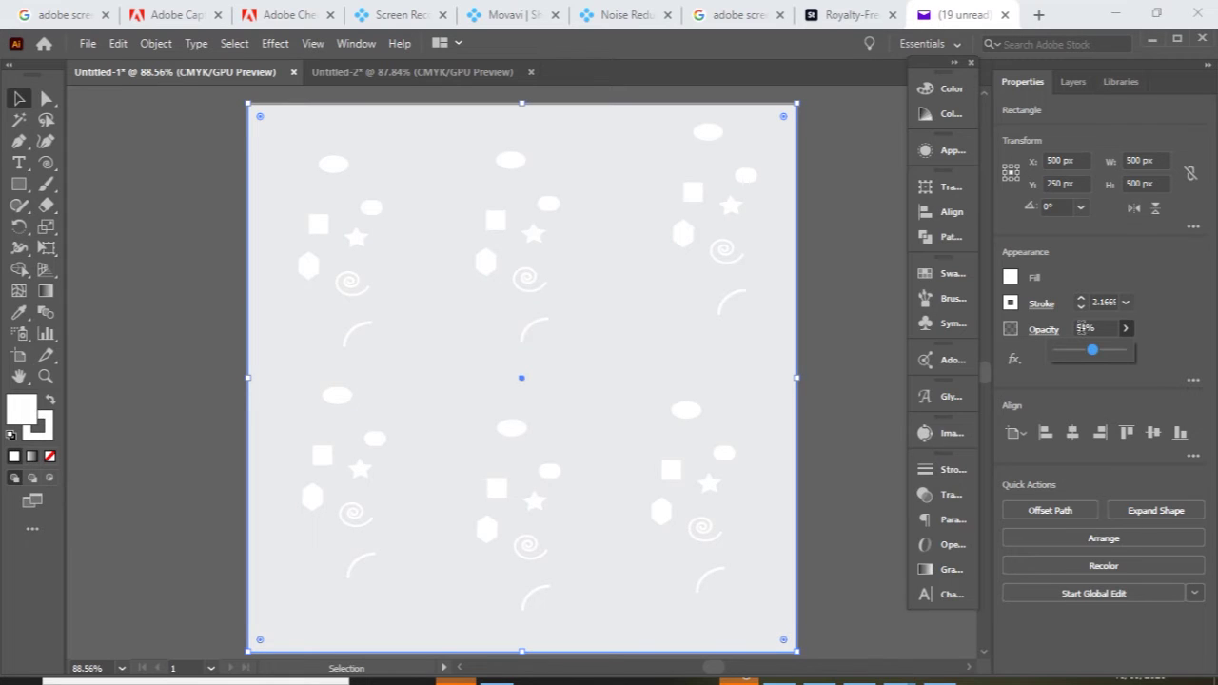
drag(1083, 324, 1094, 328)
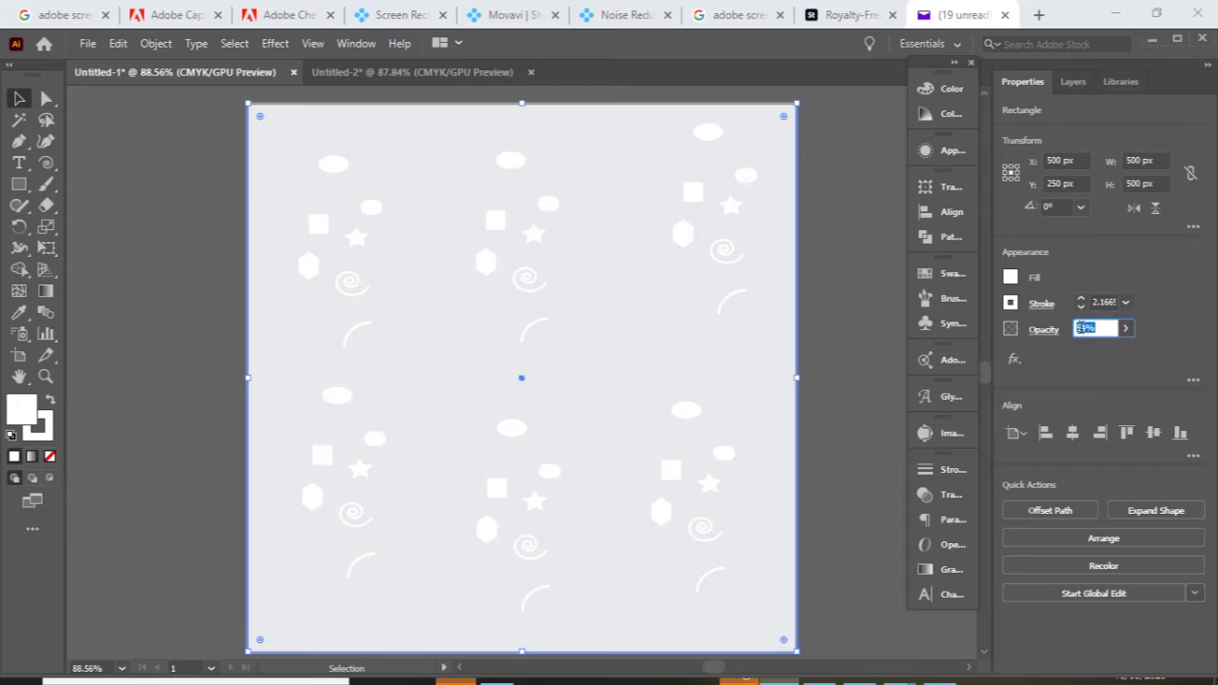
text(50)
key(Return)
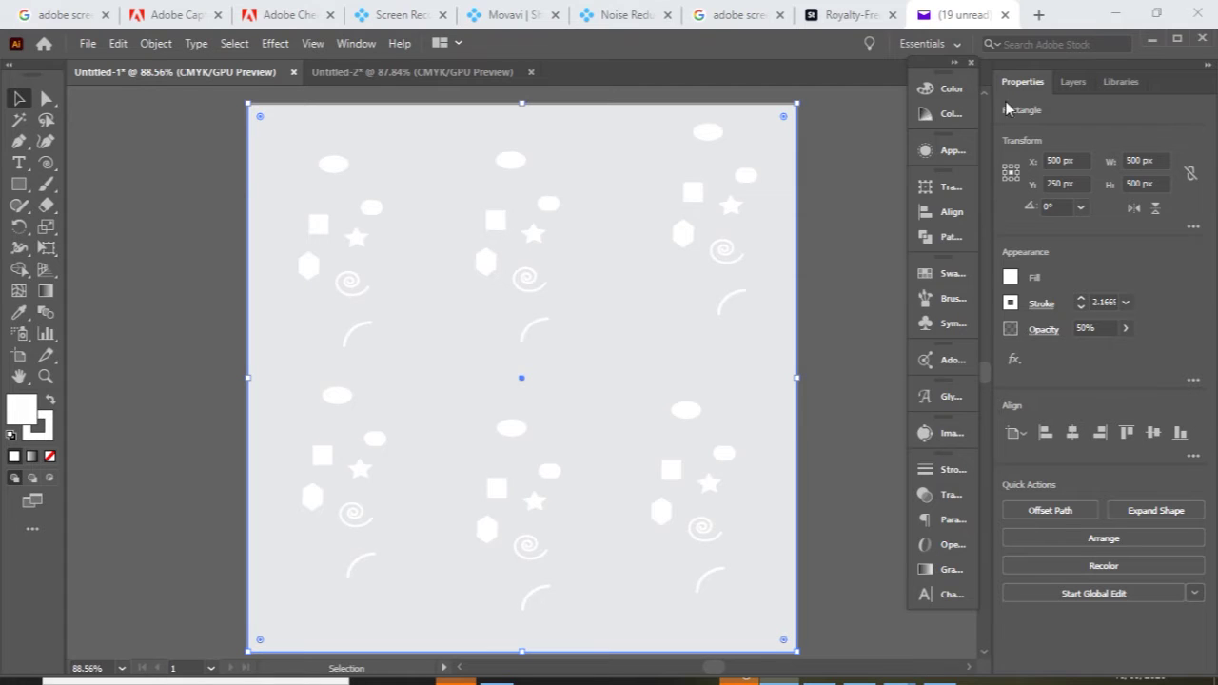
click(1073, 81)
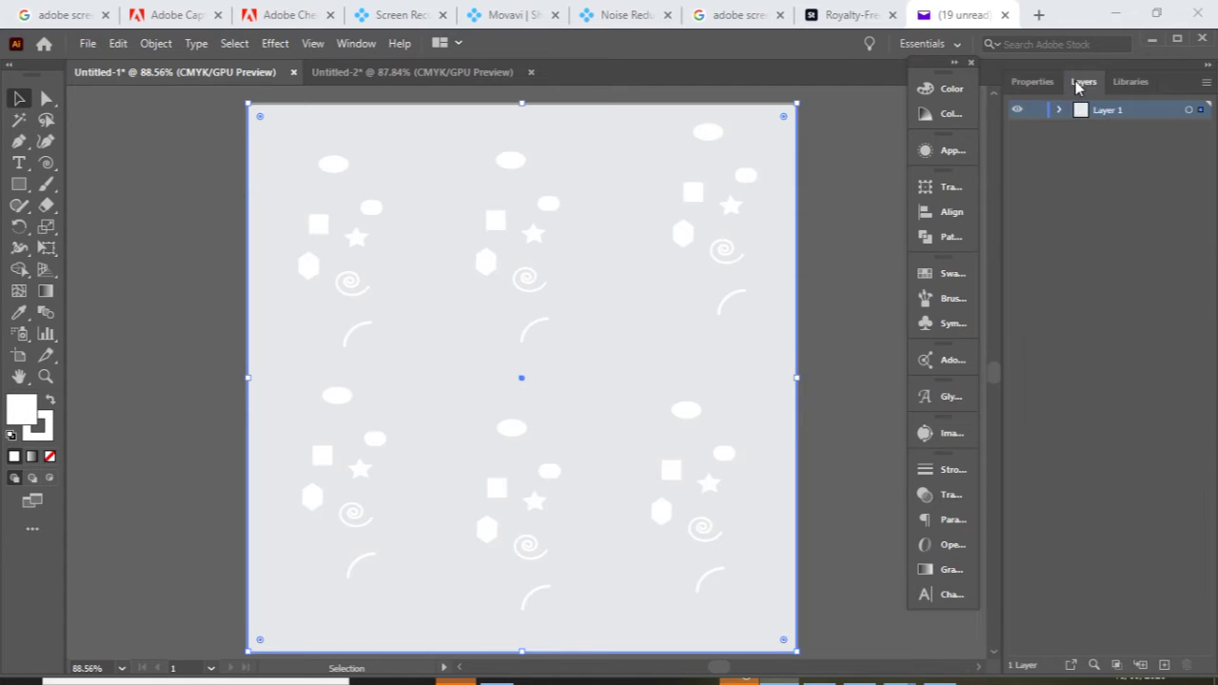
click(1034, 112)
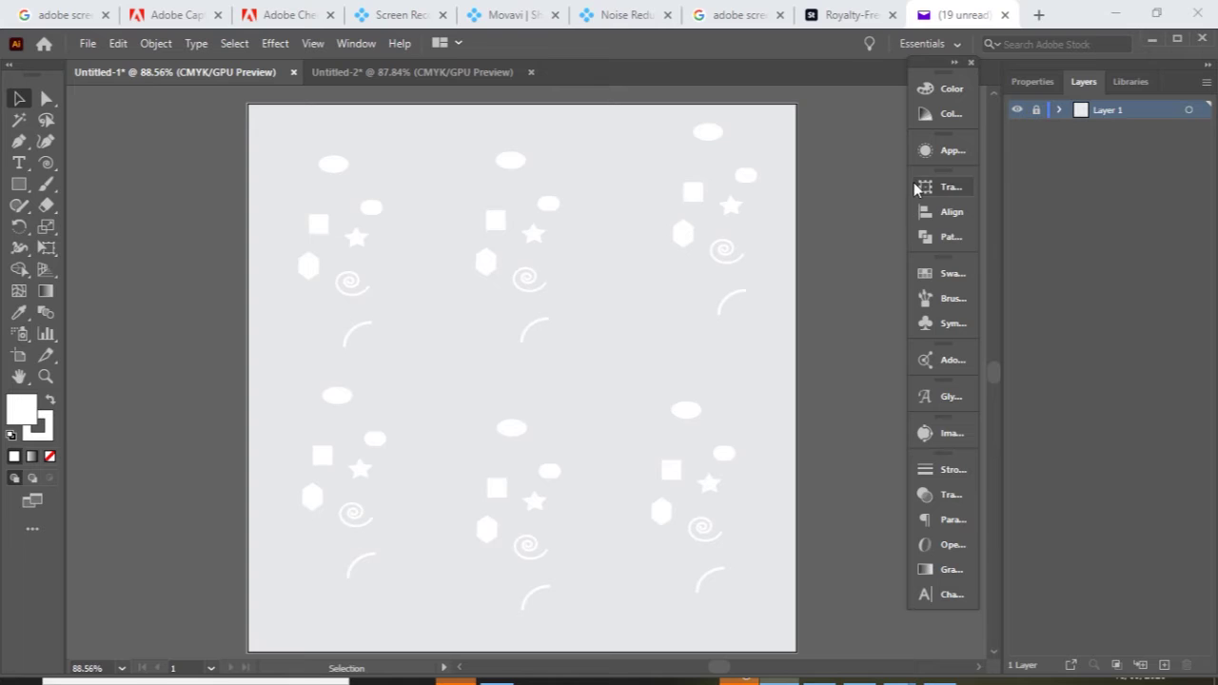
Step: Switch the panel from Layers back to Properties and pick the Type tool
click(1026, 82)
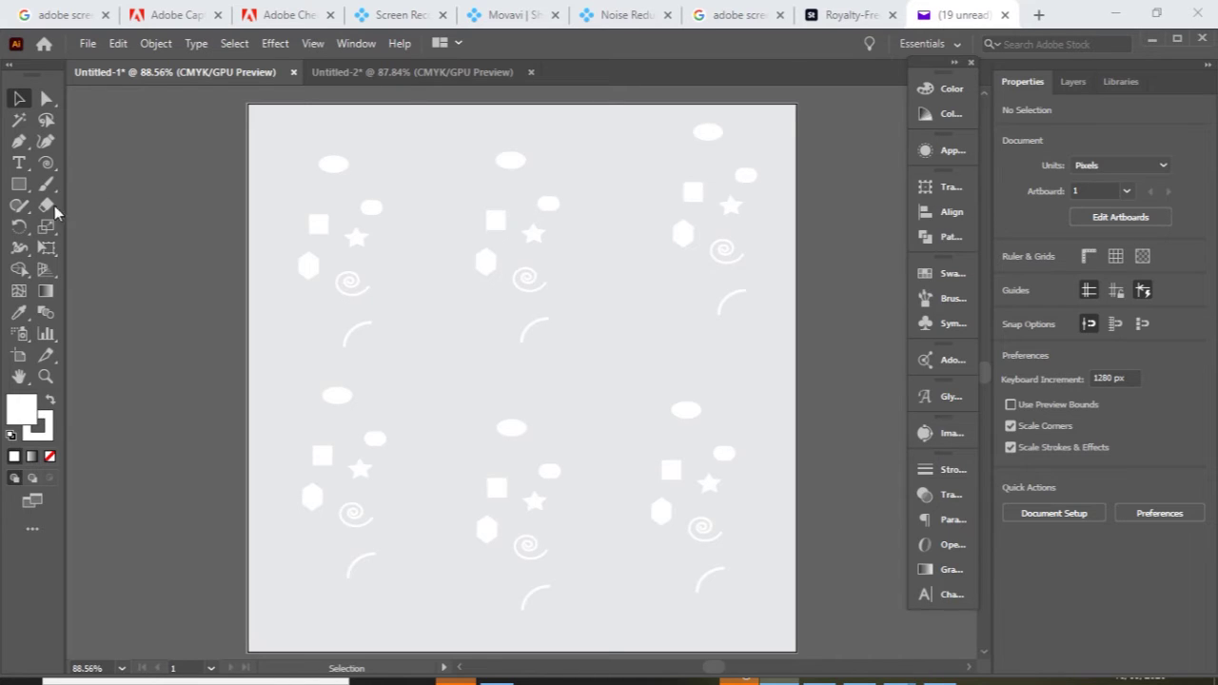
click(19, 164)
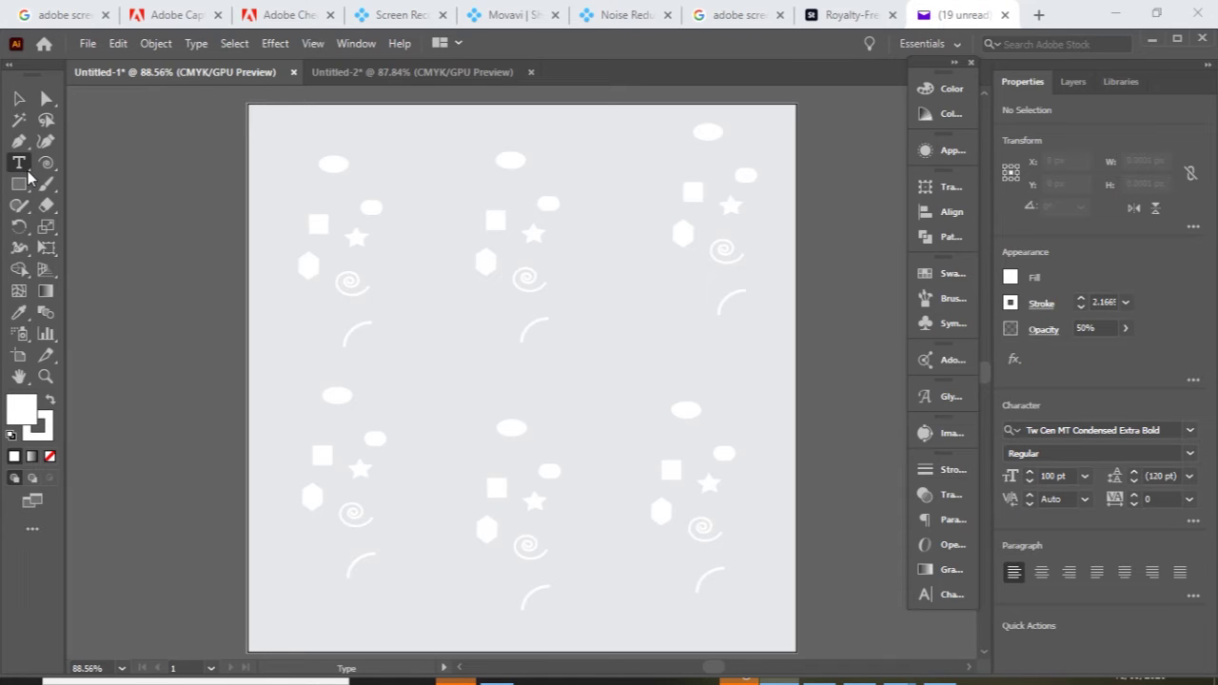
click(28, 173)
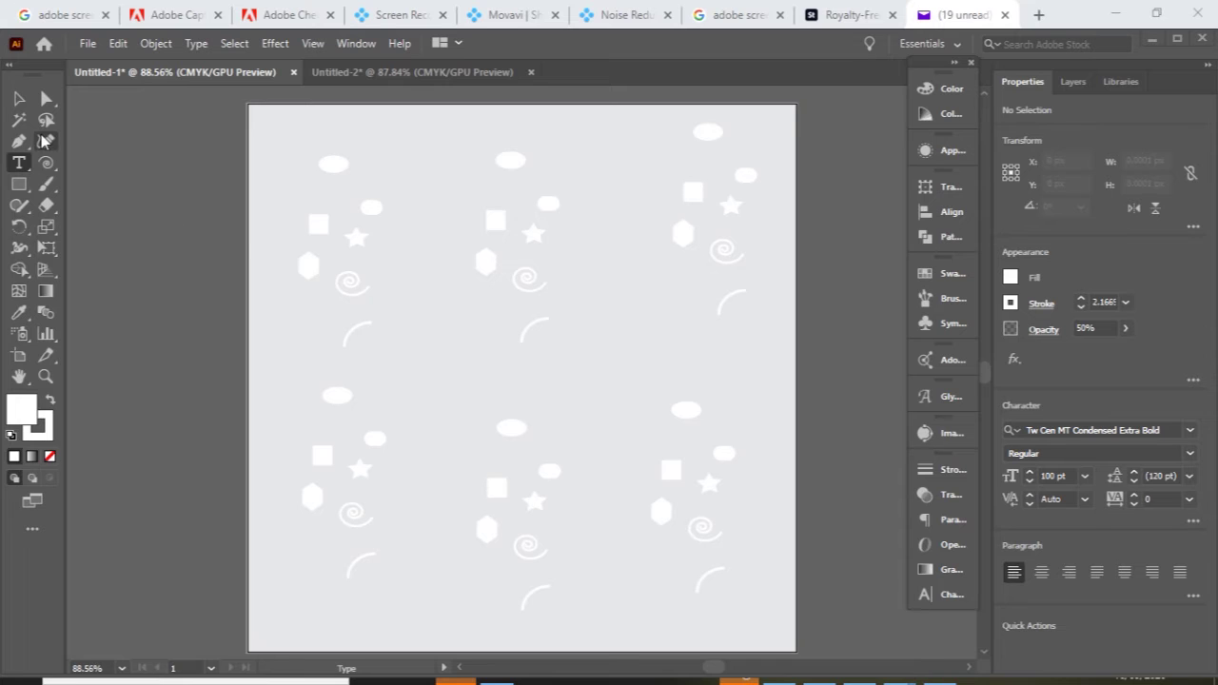
click(18, 98)
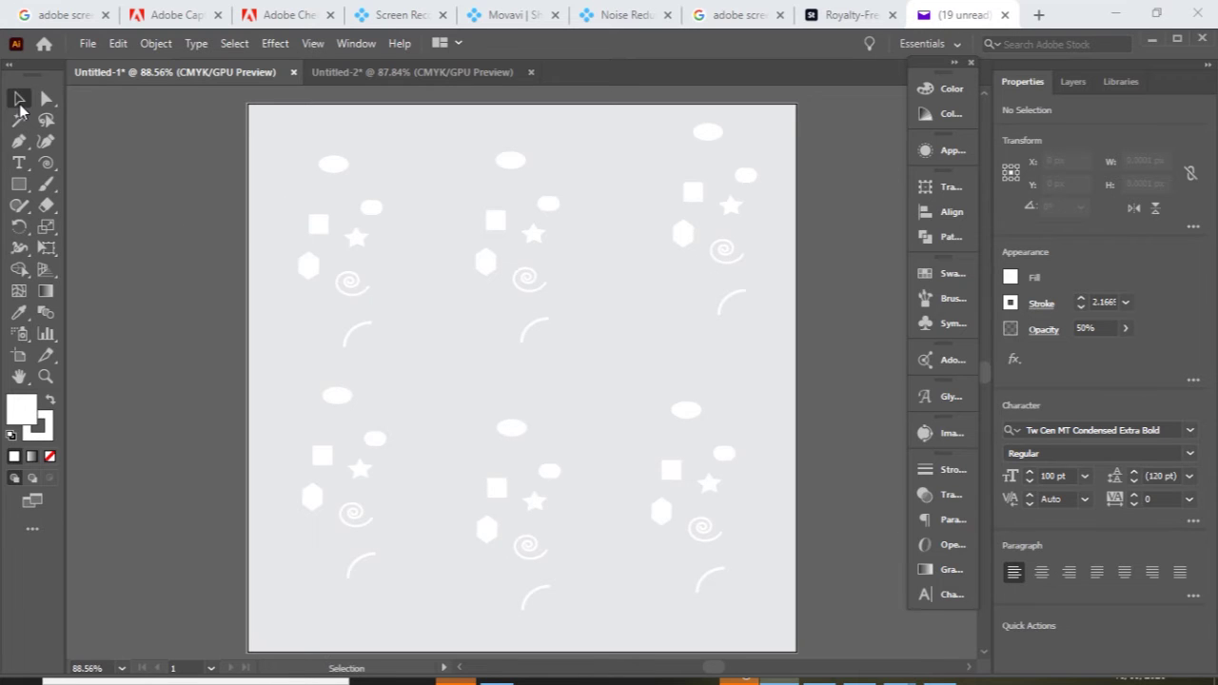
click(20, 165)
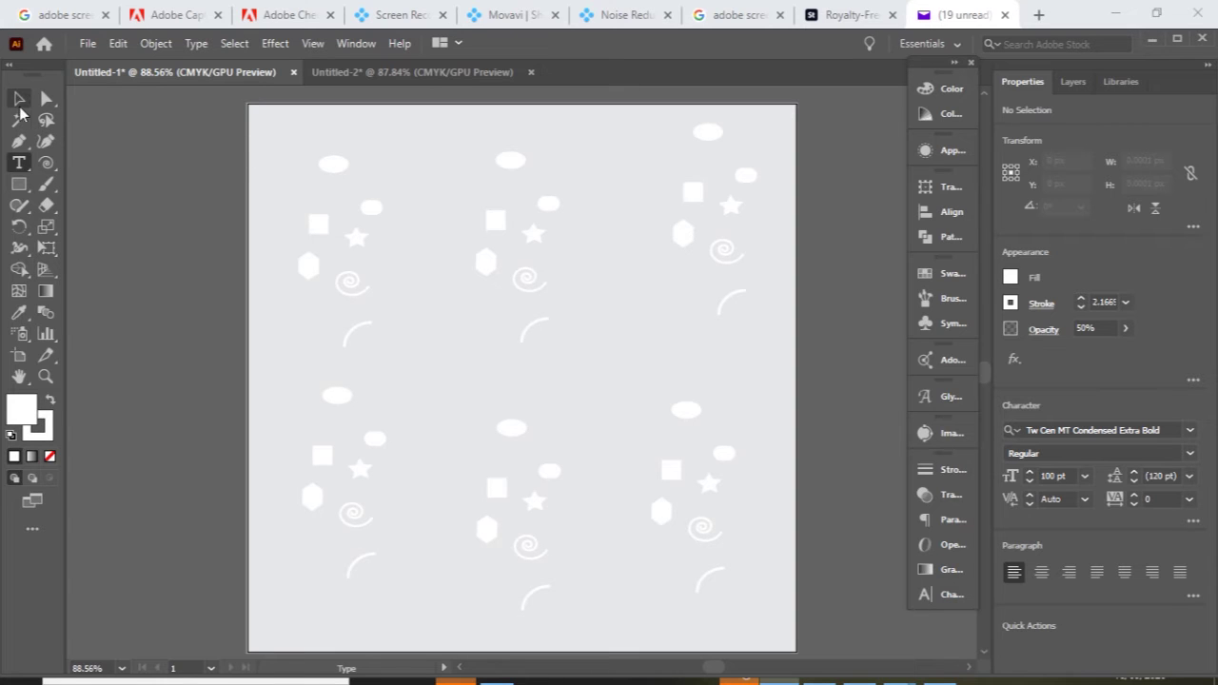
click(19, 100)
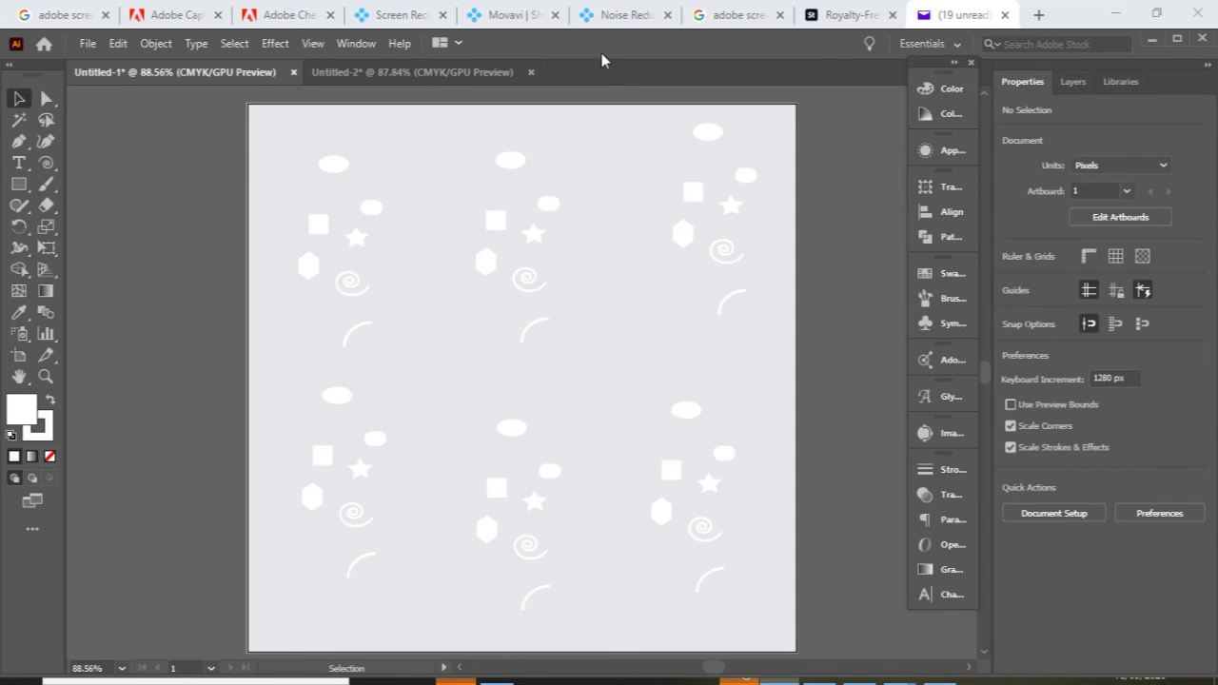
click(1070, 83)
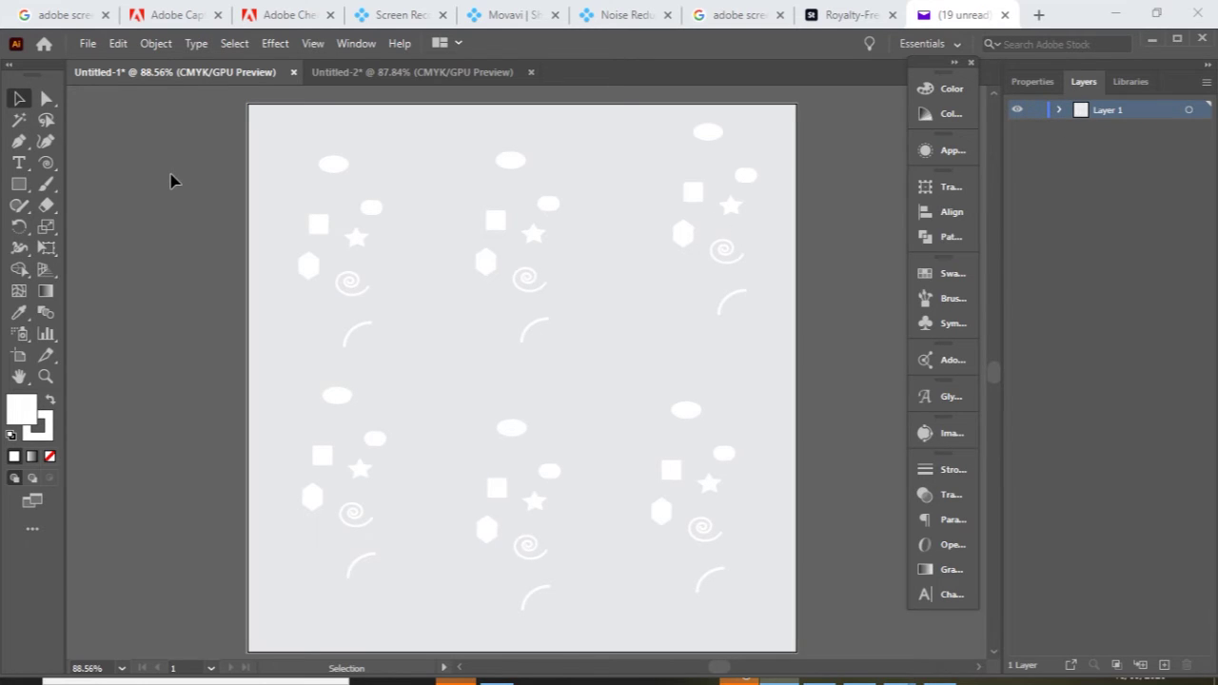
click(1031, 82)
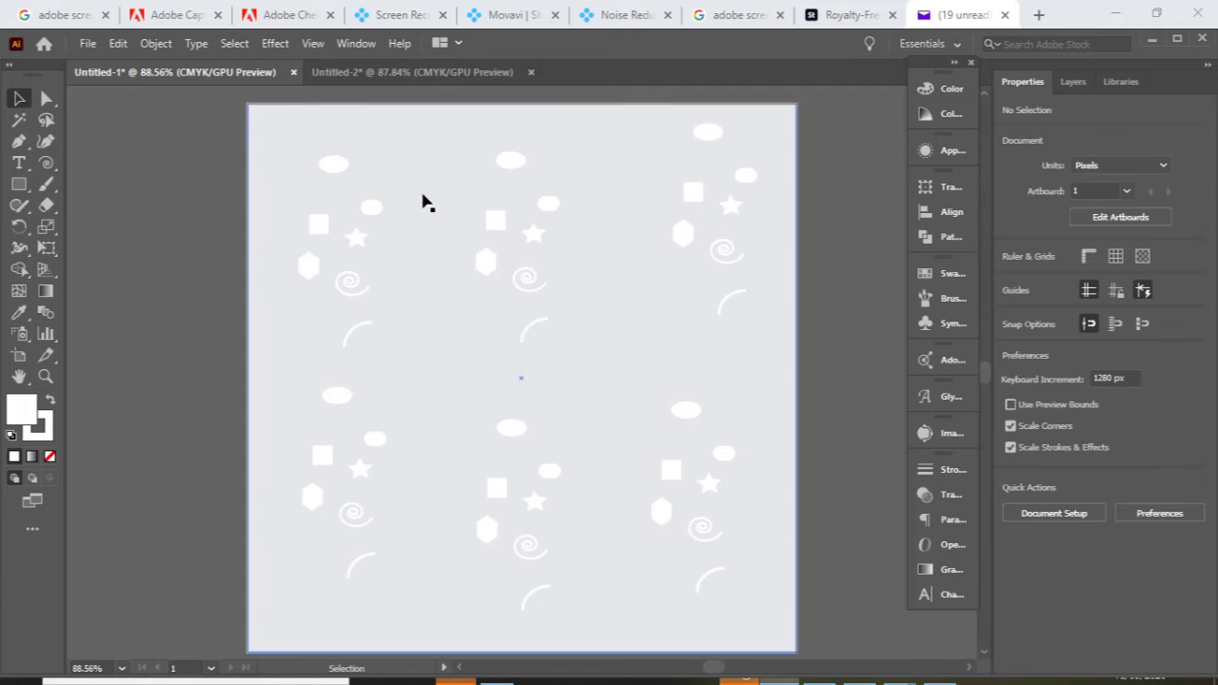
click(19, 164)
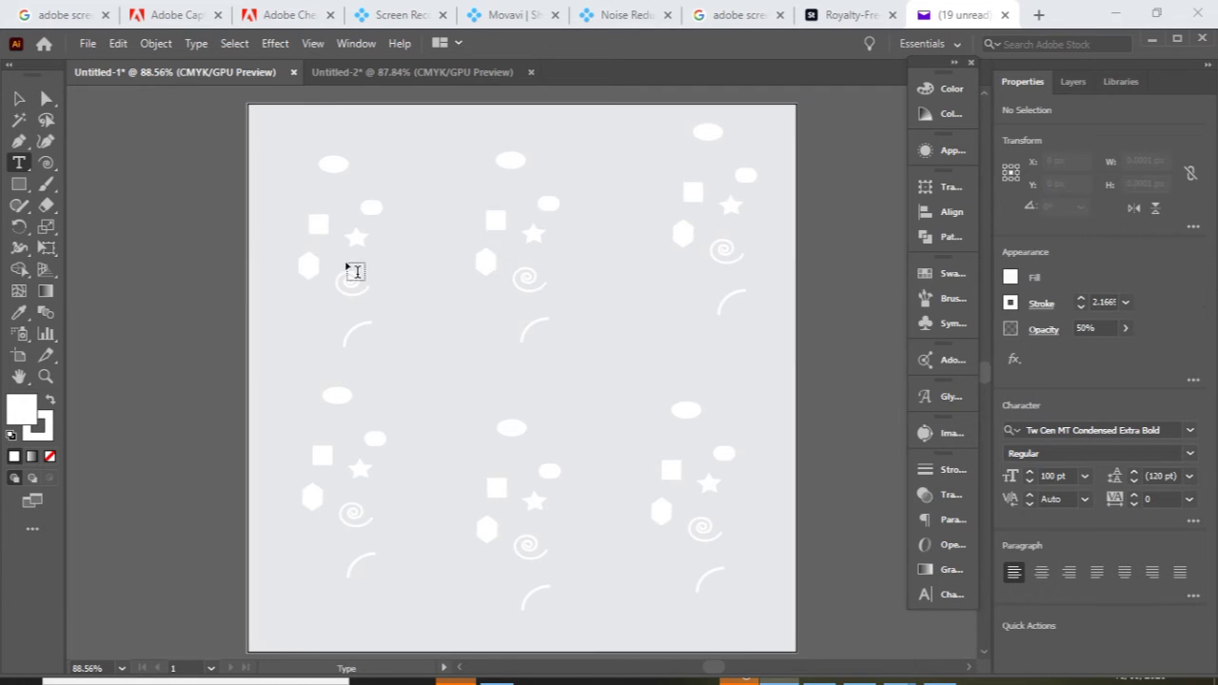
Step: Type a black '4' near the artboard's top left, fixing a mistyped dollar sign
click(347, 261)
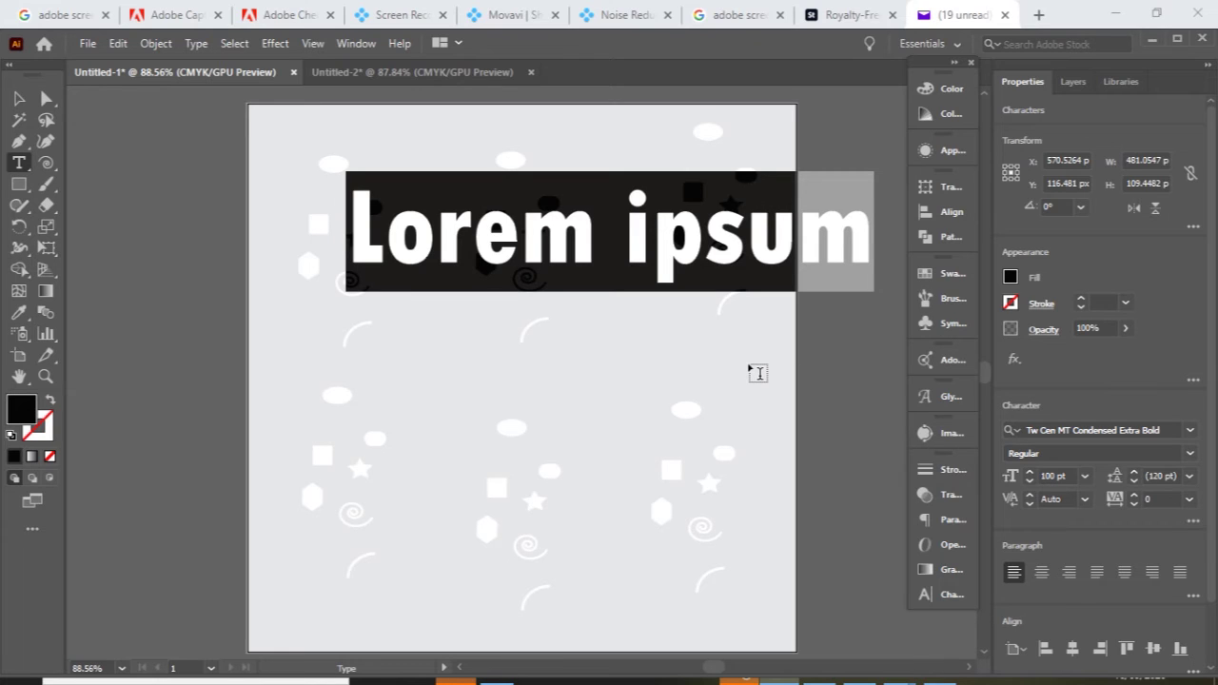
text($)
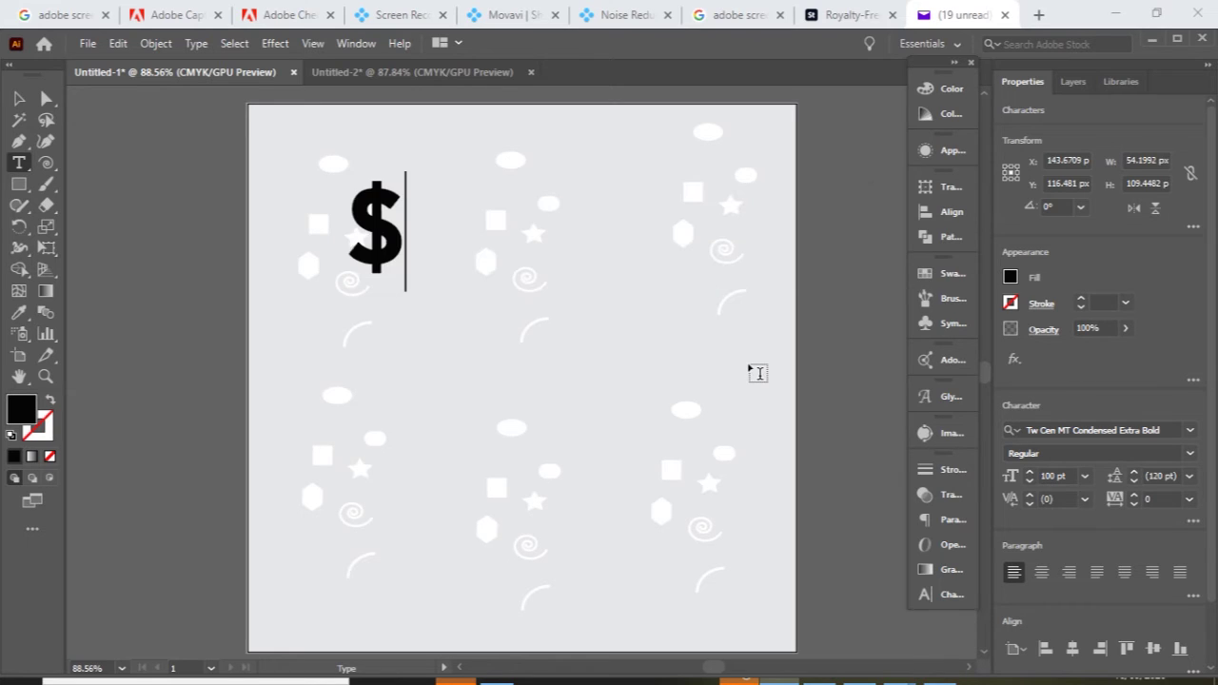
key(BackSpace)
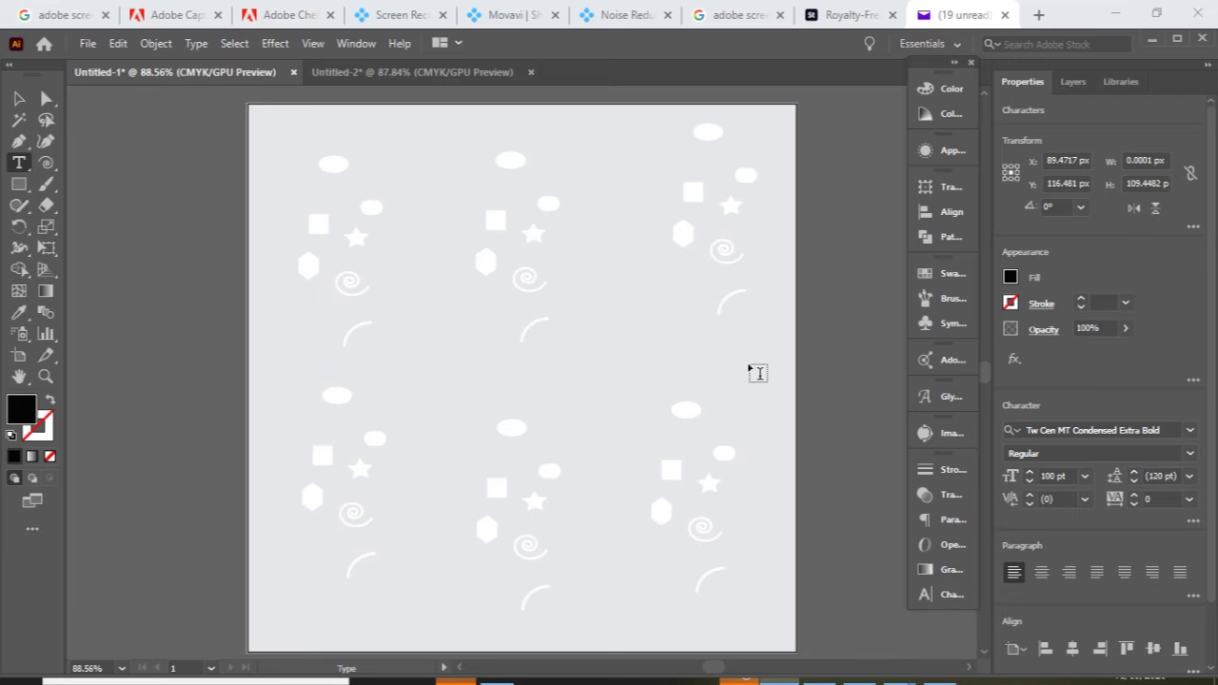
text(4)
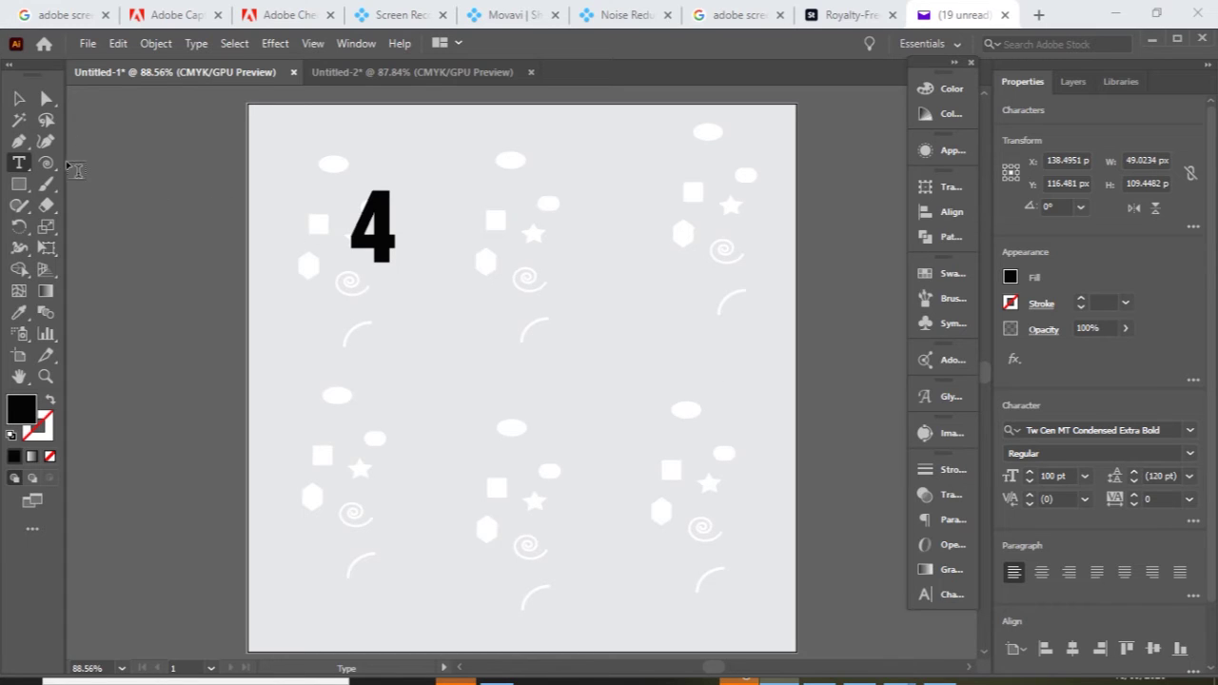
Step: Select the 4, move it down, and keep its font as Tw Cen MT Condensed Extra Bold
click(16, 104)
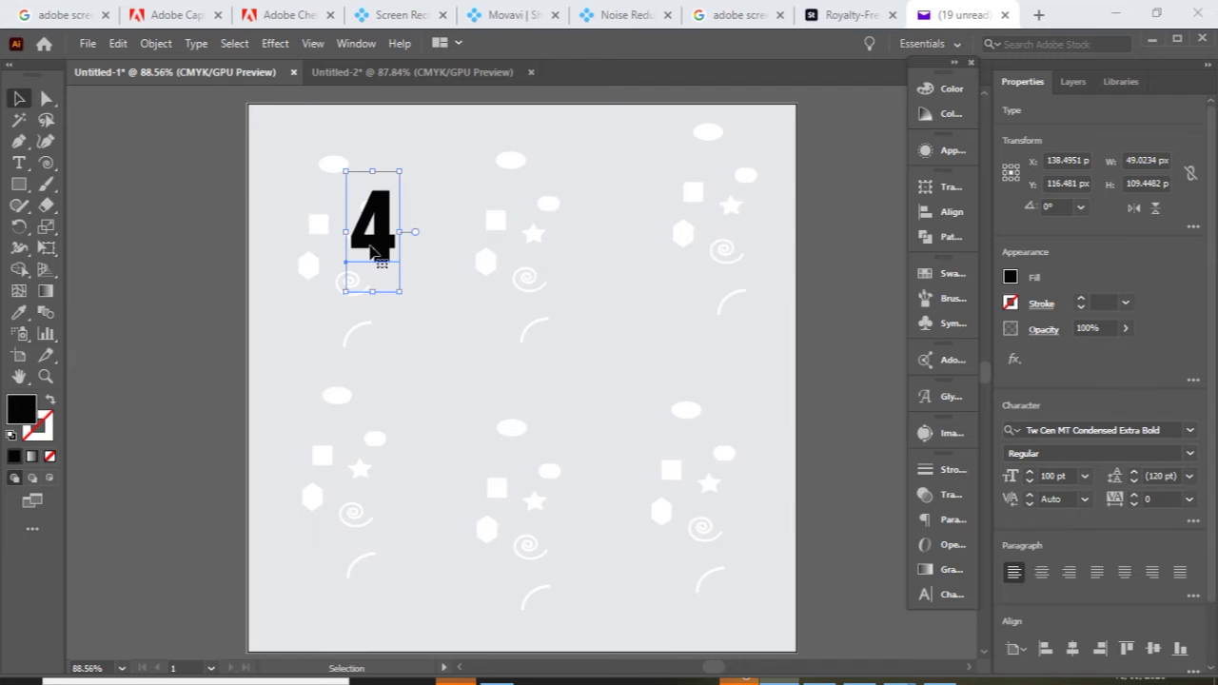
drag(374, 250, 413, 355)
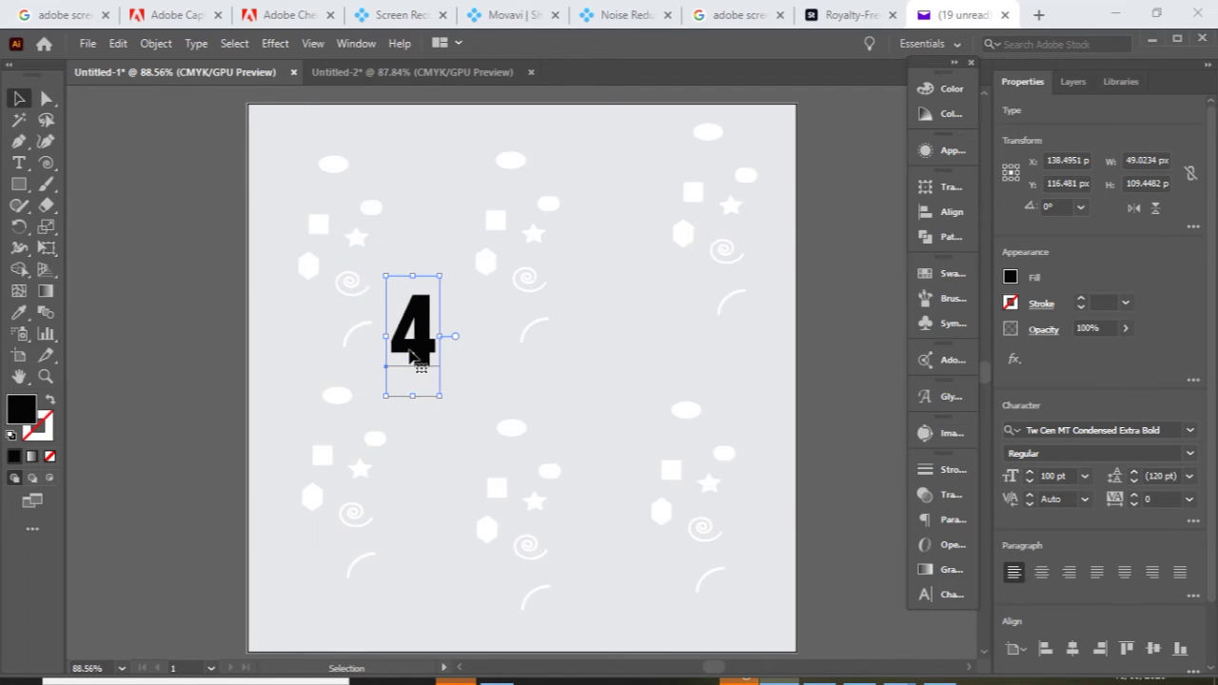
click(1189, 431)
click(1190, 431)
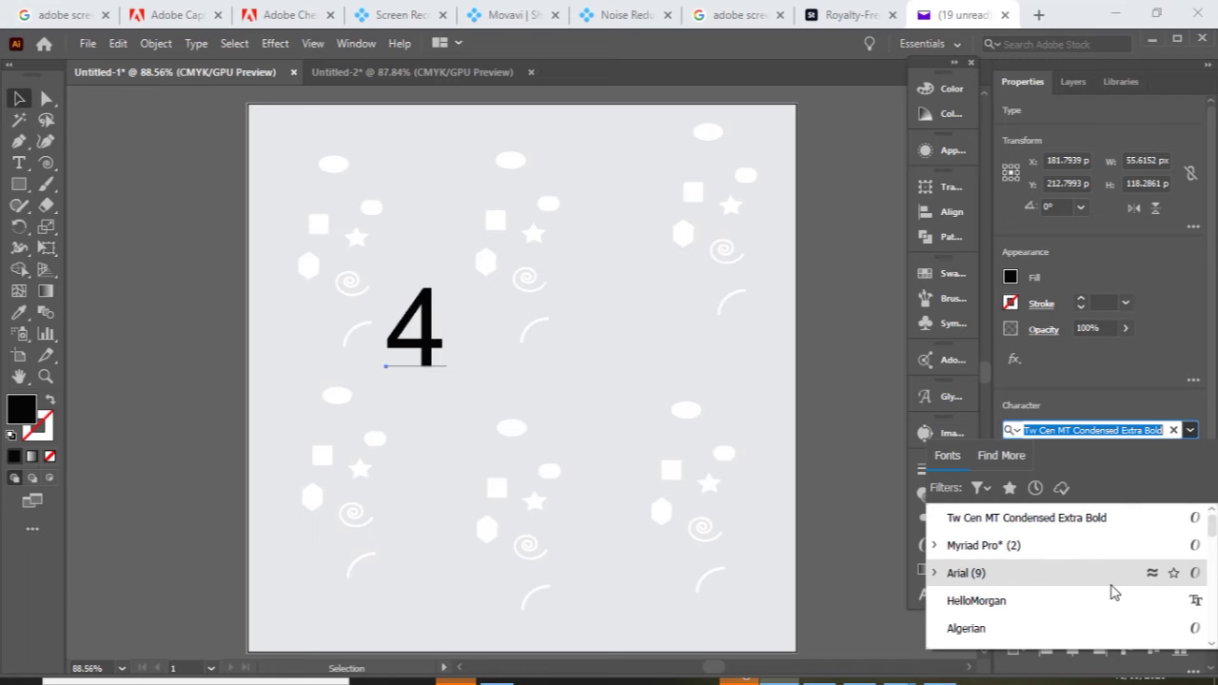
click(1115, 530)
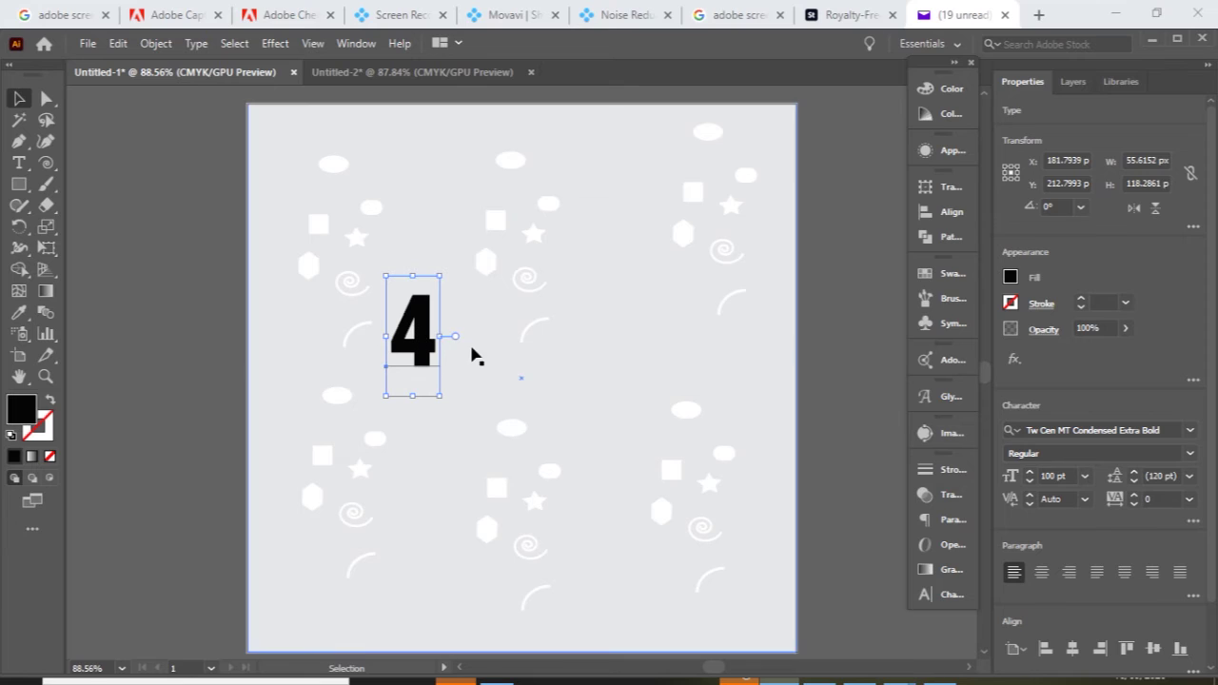
Step: Stretch the 4 wider and taller to 129.53 pt and move it up-left over the first cluster
drag(441, 337, 480, 336)
drag(434, 397, 432, 435)
drag(439, 351, 400, 334)
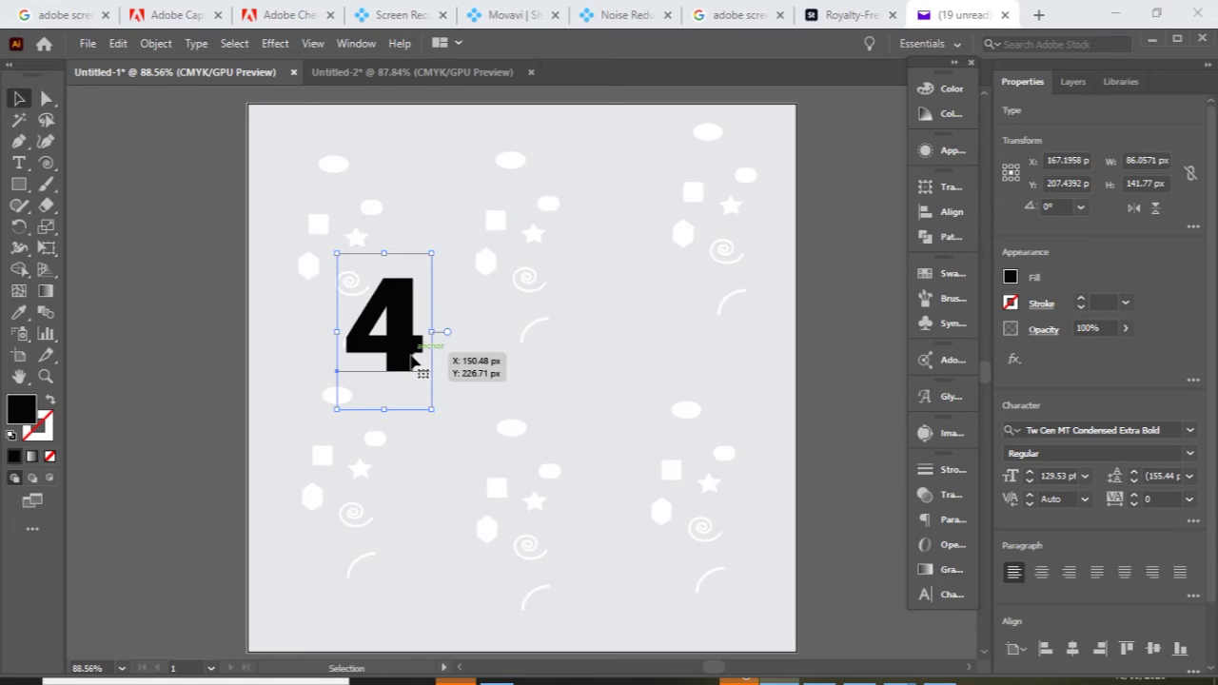
click(277, 44)
mouse_move(317, 148)
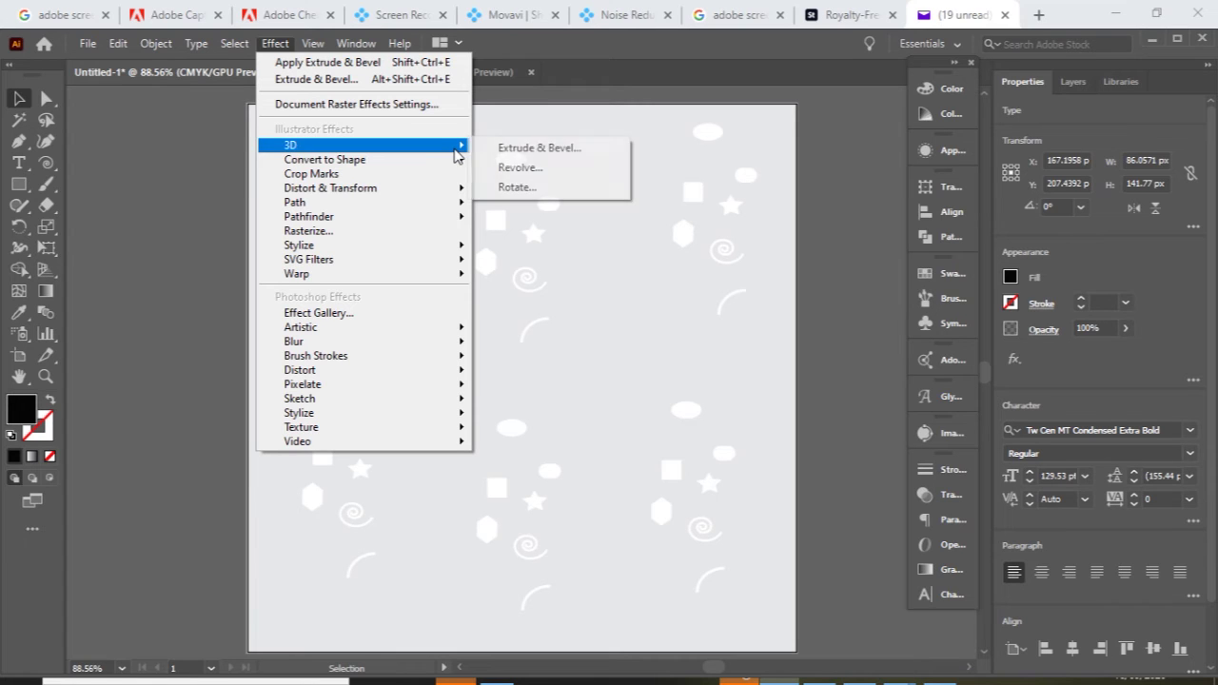
click(512, 150)
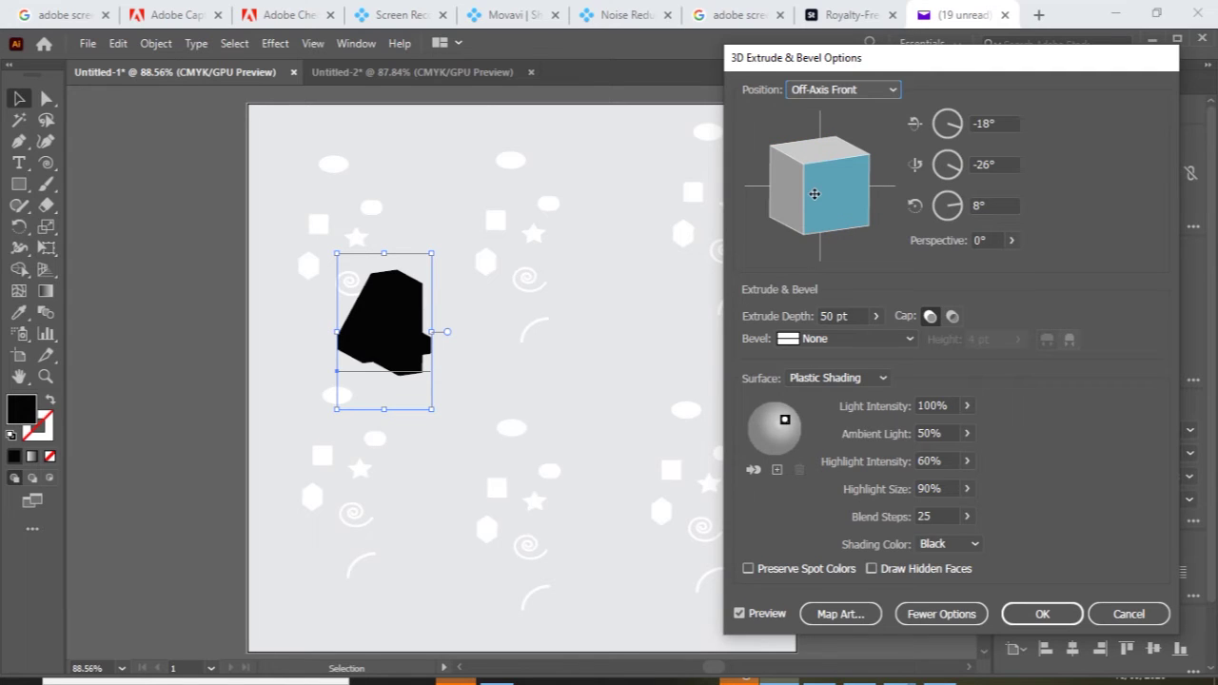
drag(815, 194, 777, 180)
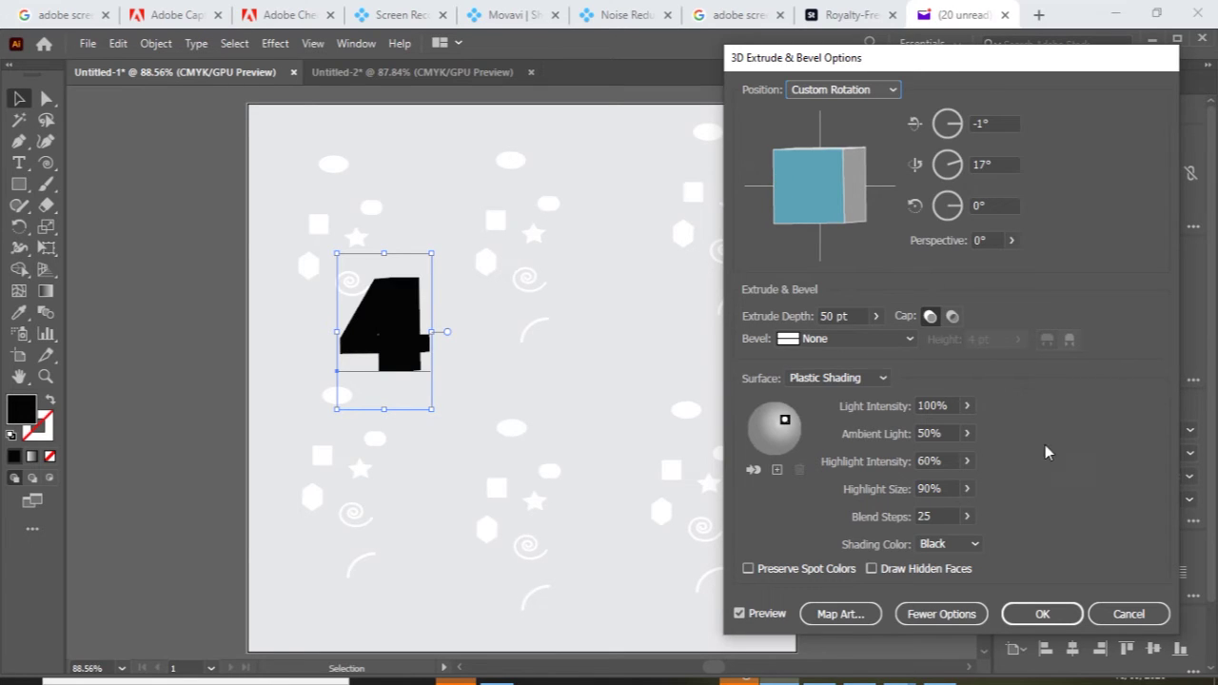
click(1132, 614)
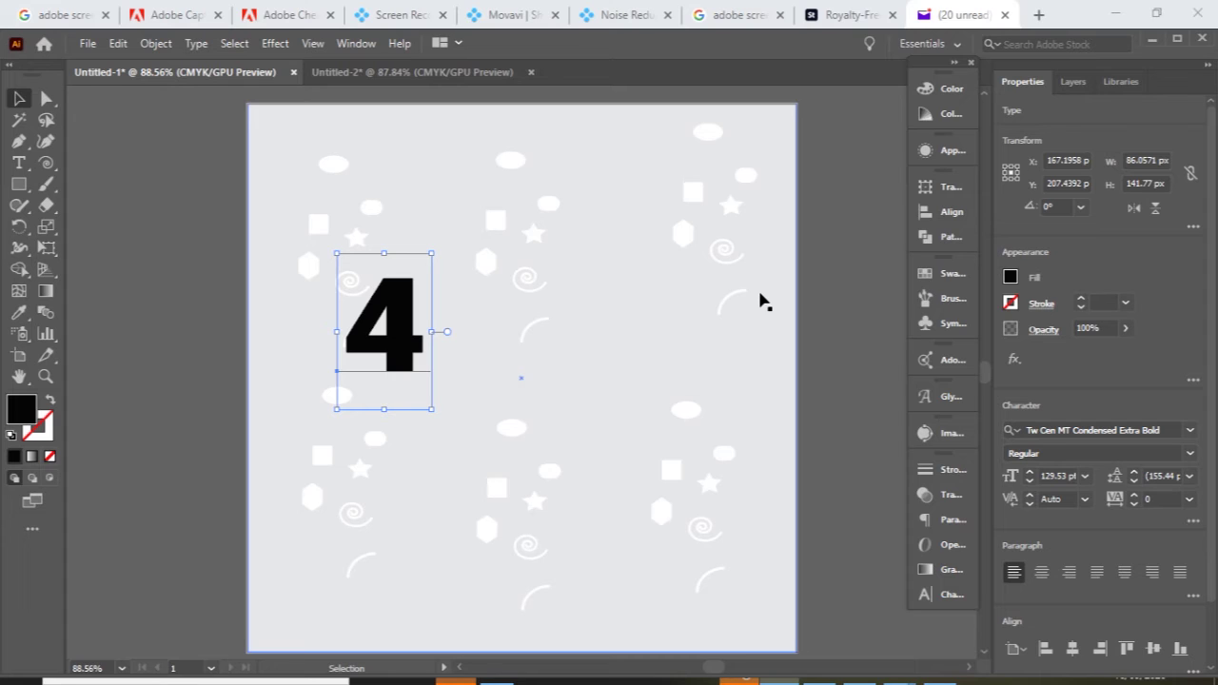
Step: Fill the 4 with pure white and stroke it with the CMYK Red swatch
click(1010, 276)
drag(956, 411, 868, 411)
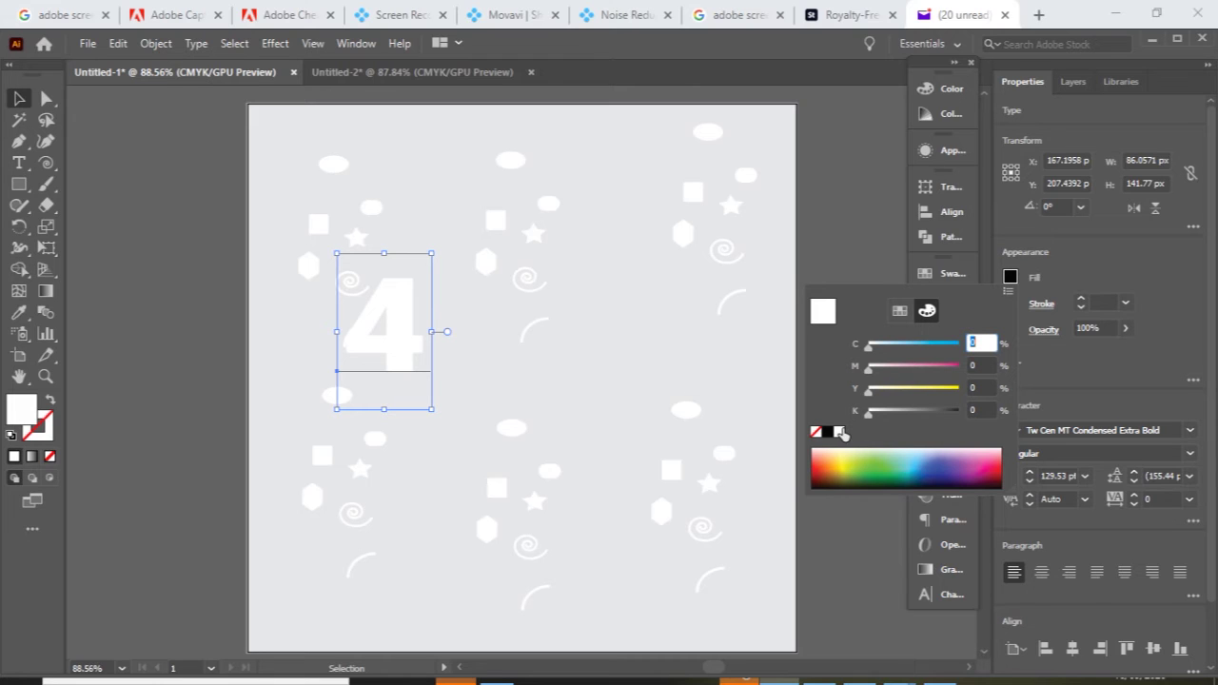
click(1064, 269)
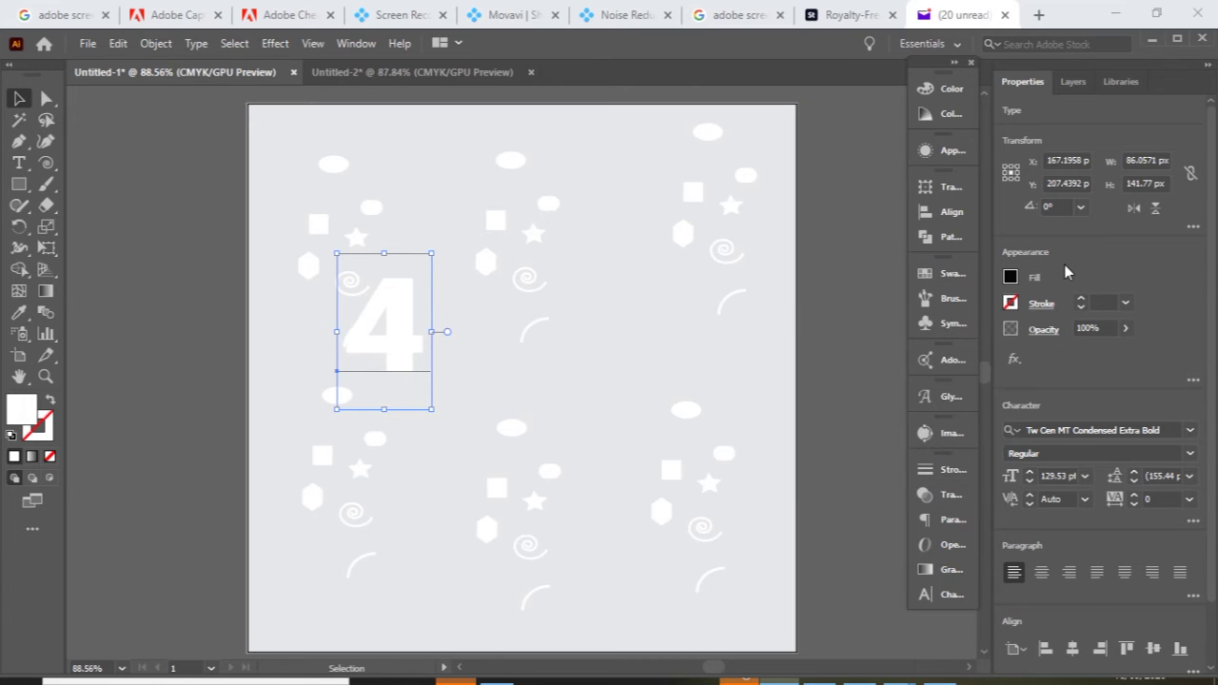
click(1011, 302)
click(866, 365)
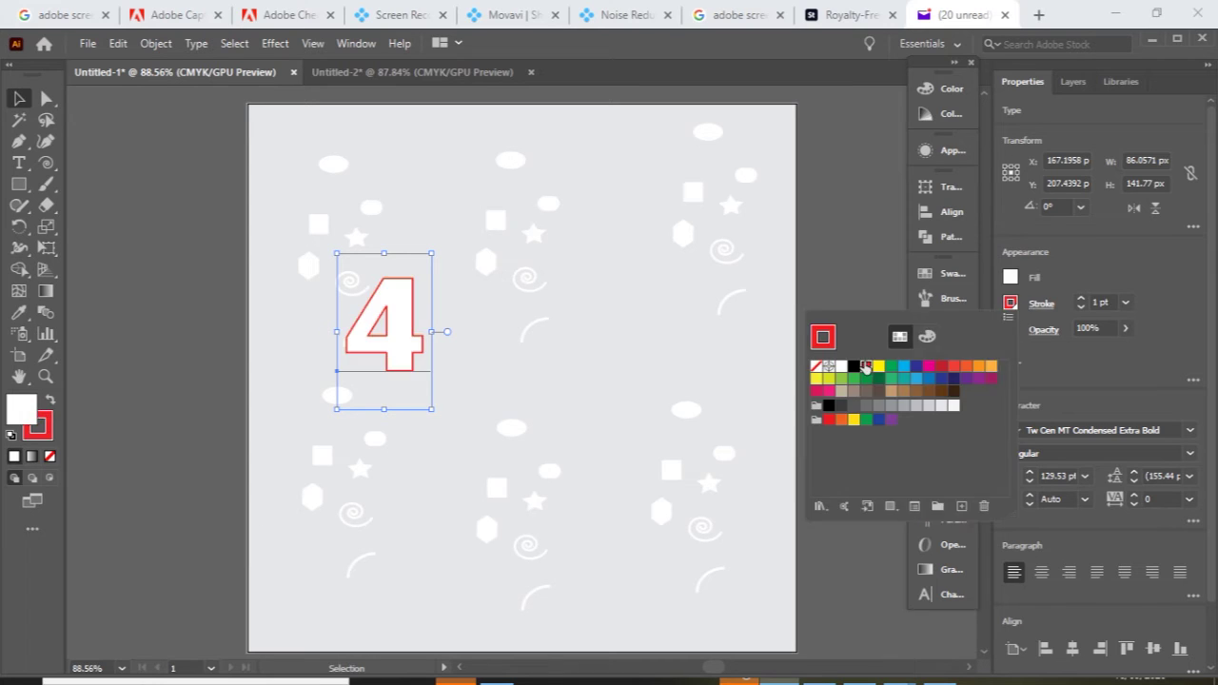
double_click(866, 366)
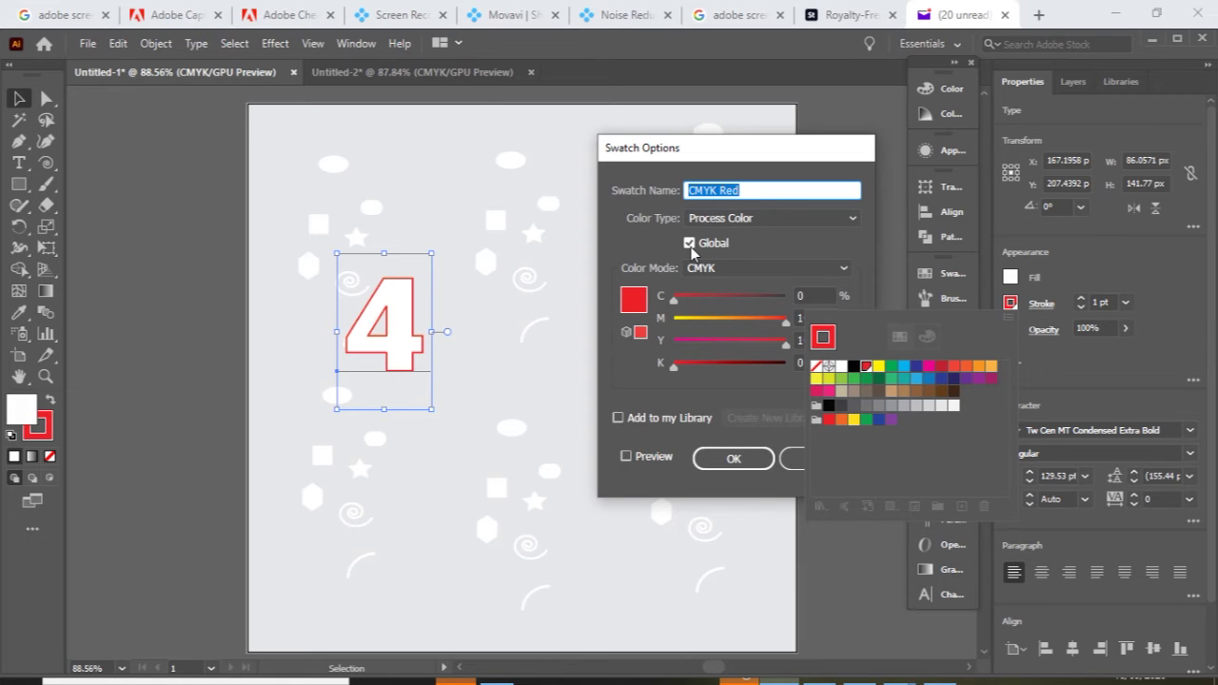
click(751, 460)
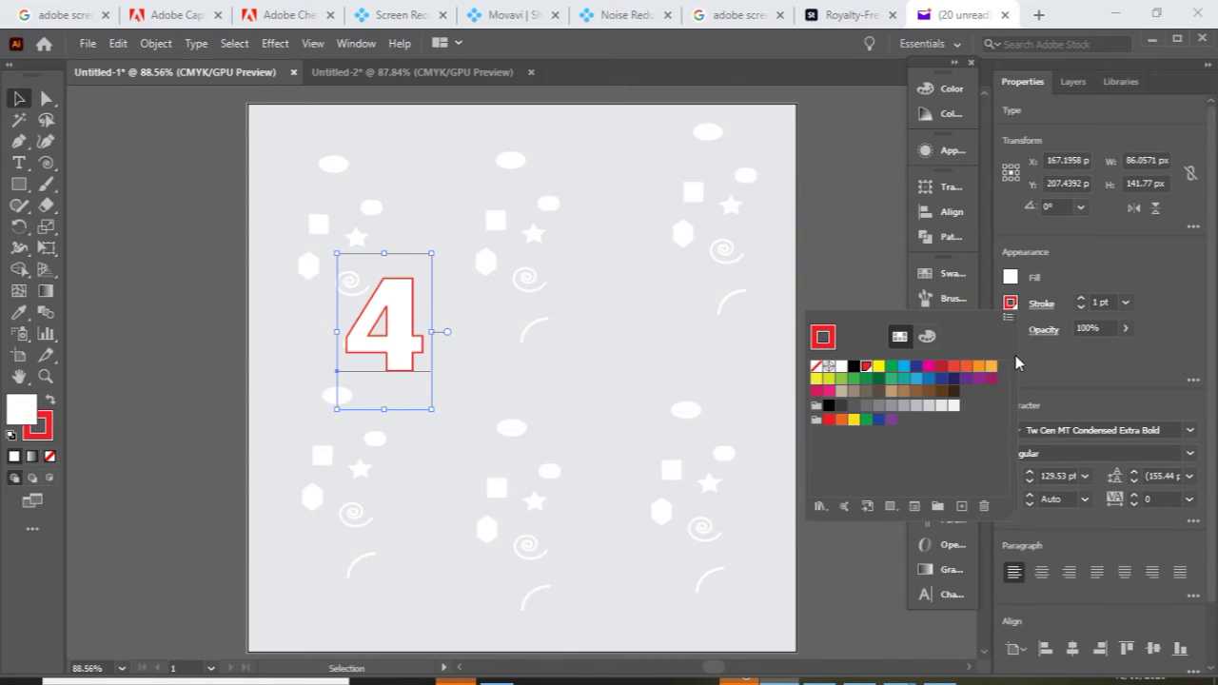
click(1099, 304)
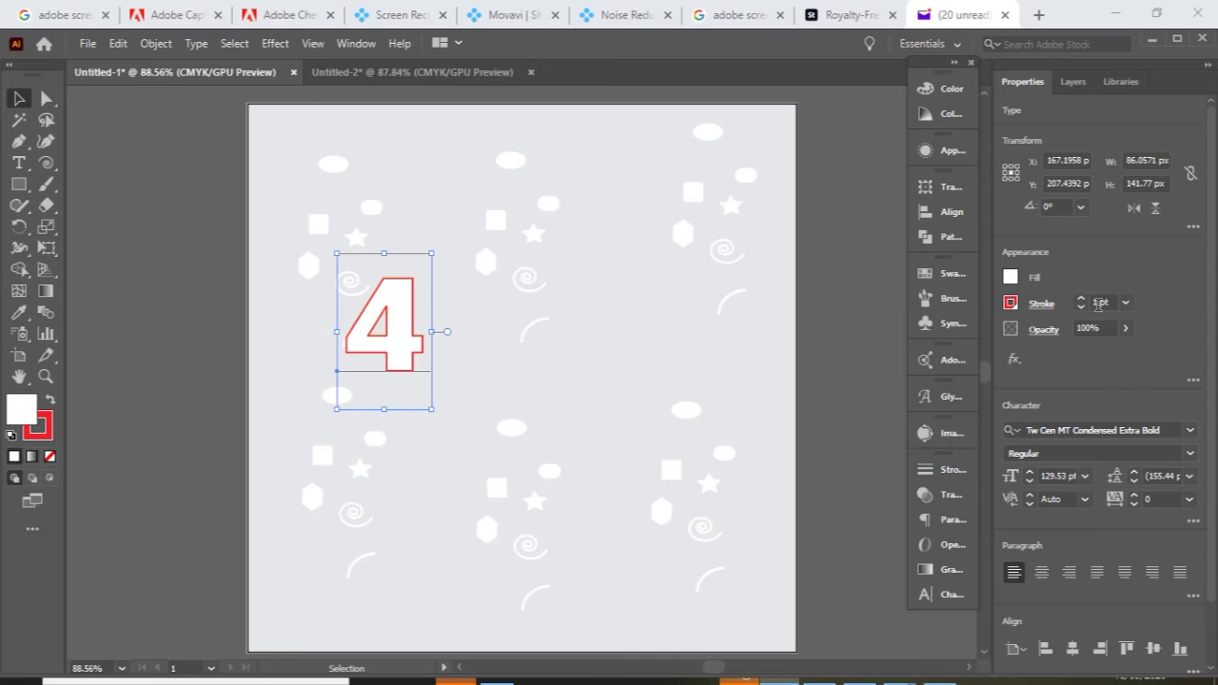
Step: Thicken the red outline to about 6.9 pt and enlarge the 4 to 141.57 pt
double_click(1099, 303)
text(3)
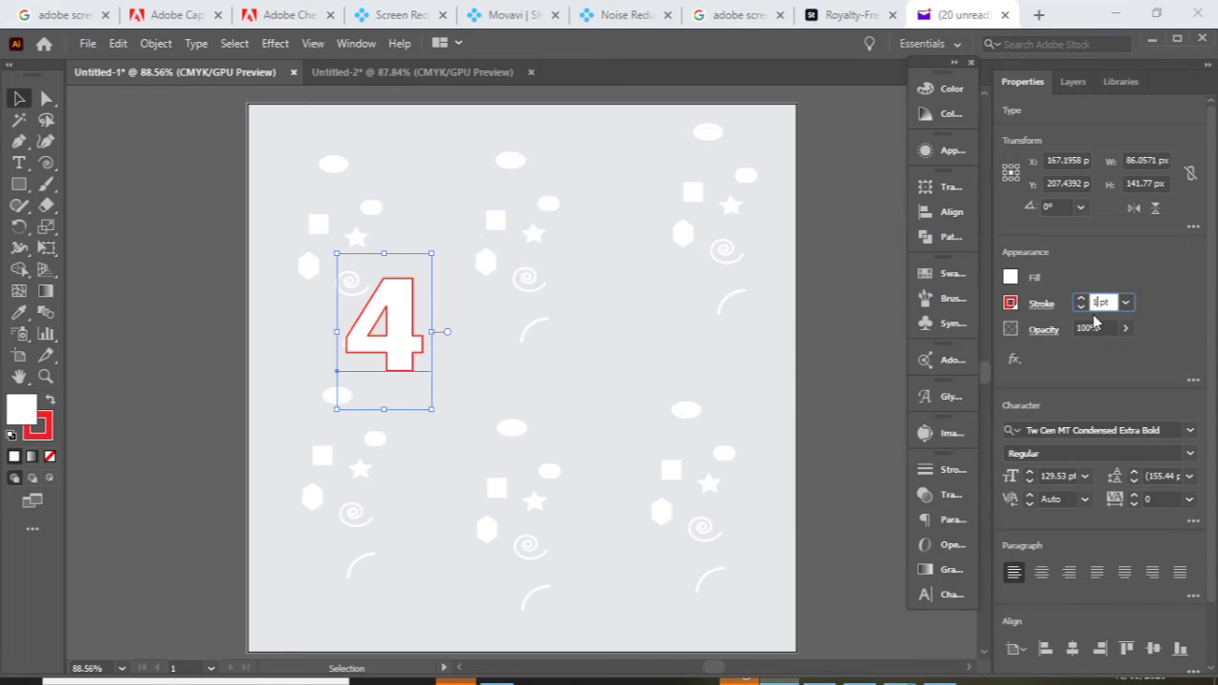
text(6)
key(Return)
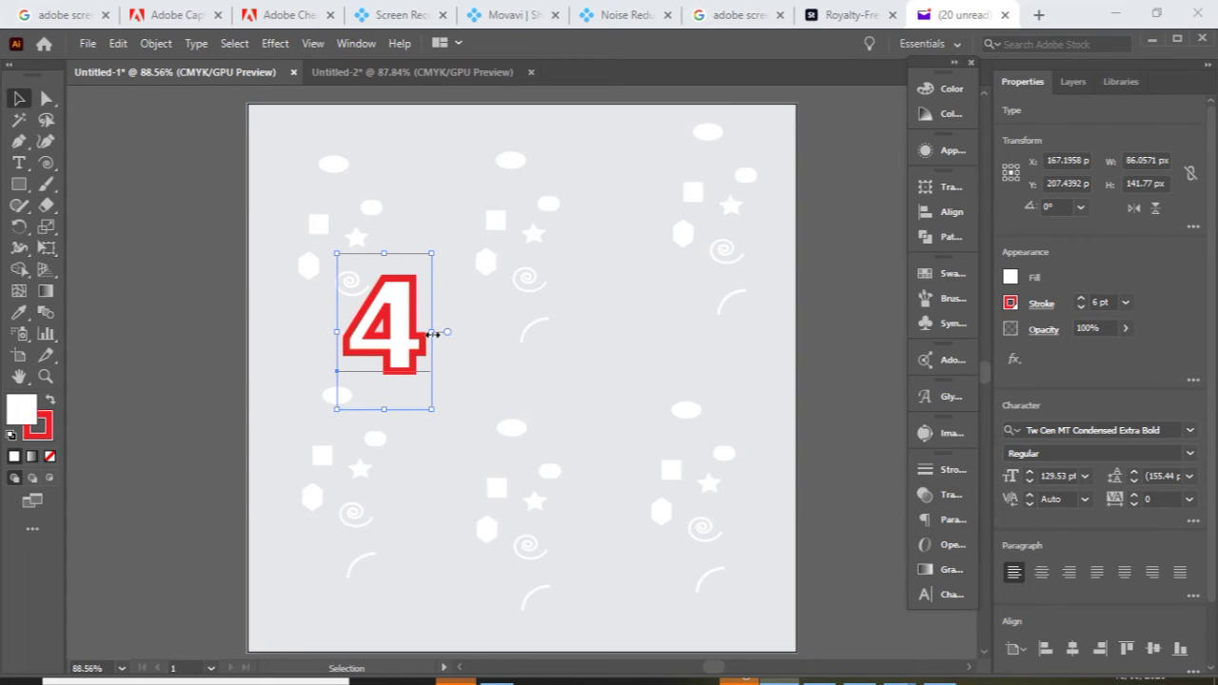
drag(432, 333, 451, 332)
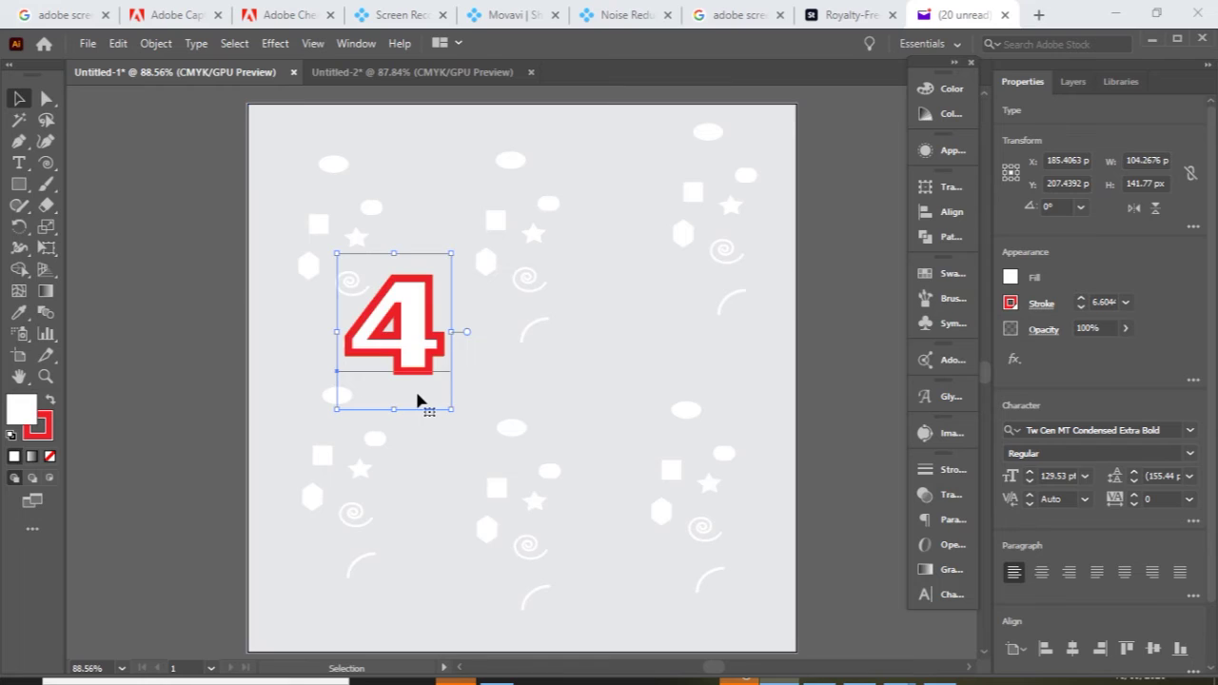
drag(393, 410, 393, 424)
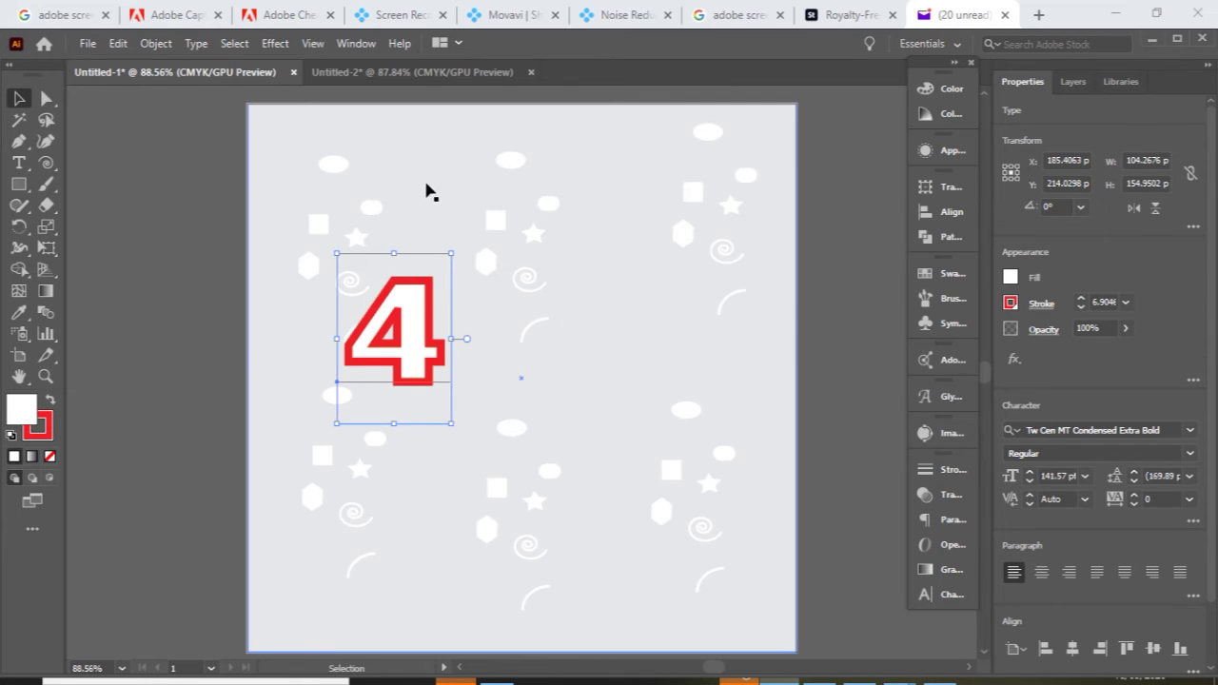
Step: Apply a 3D Extrude & Bevel effect to the 4 and rotate it to a new angle
click(275, 44)
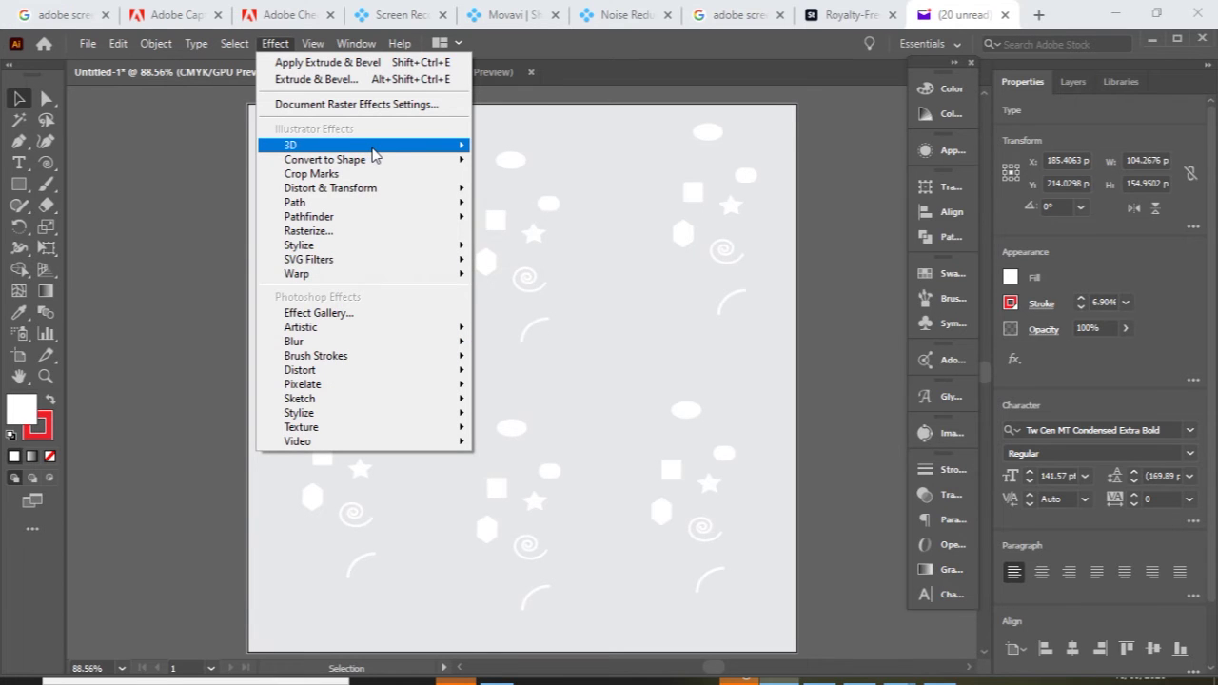
mouse_move(372, 152)
click(494, 150)
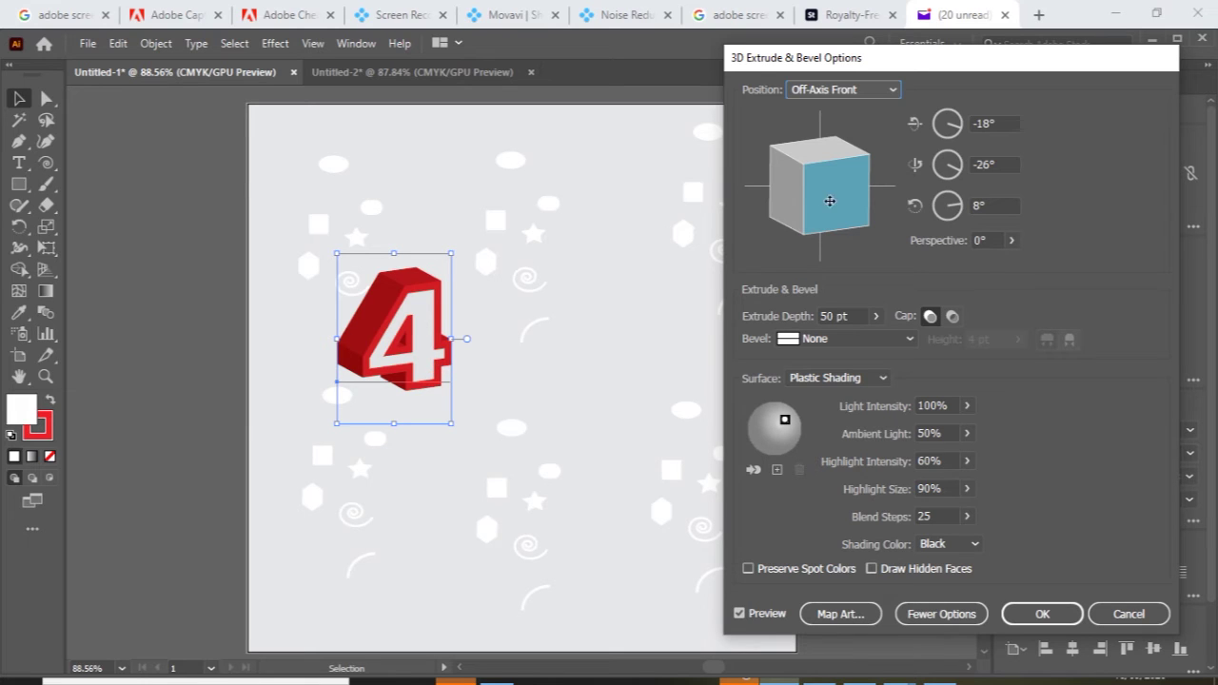
drag(827, 201, 780, 187)
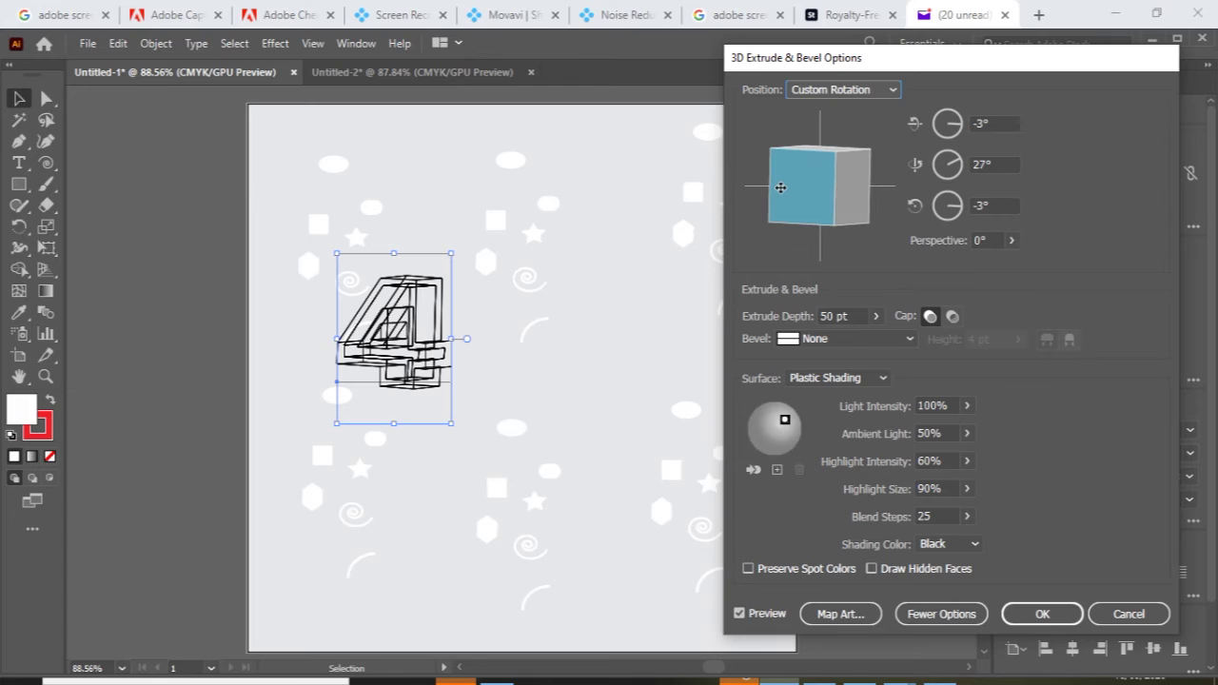
drag(780, 188, 779, 187)
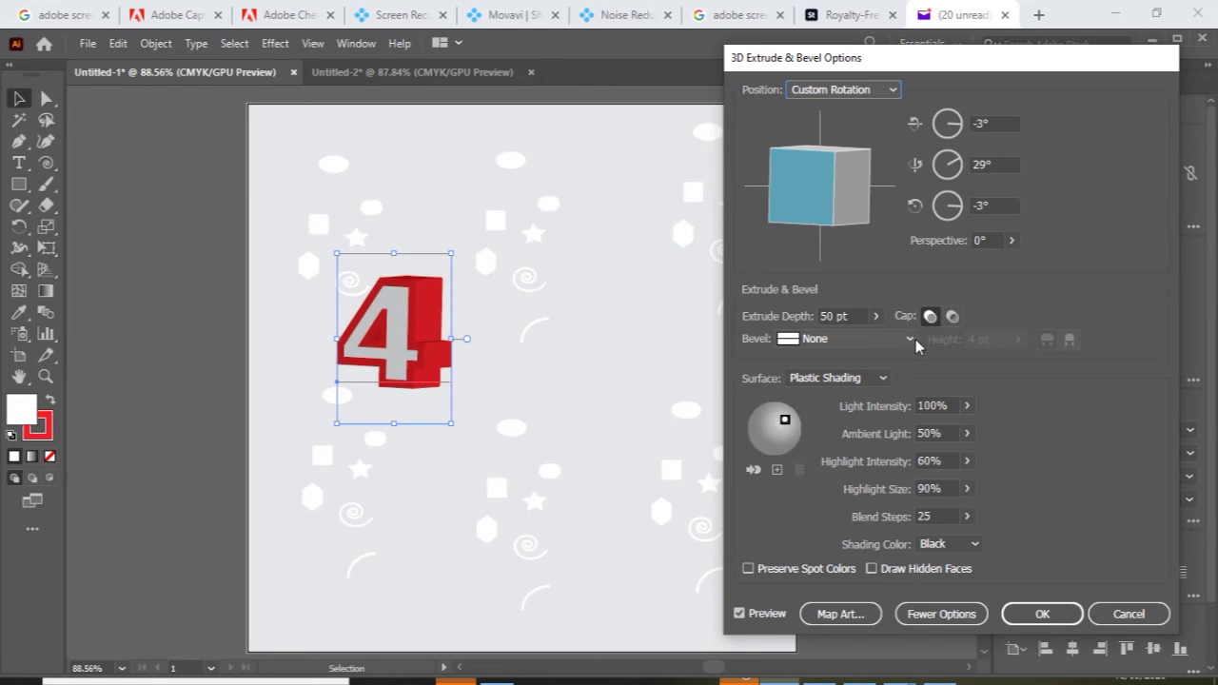
Step: Set the extrude depth to 30 pt, then reopen the effect from the Appearance panel
double_click(824, 317)
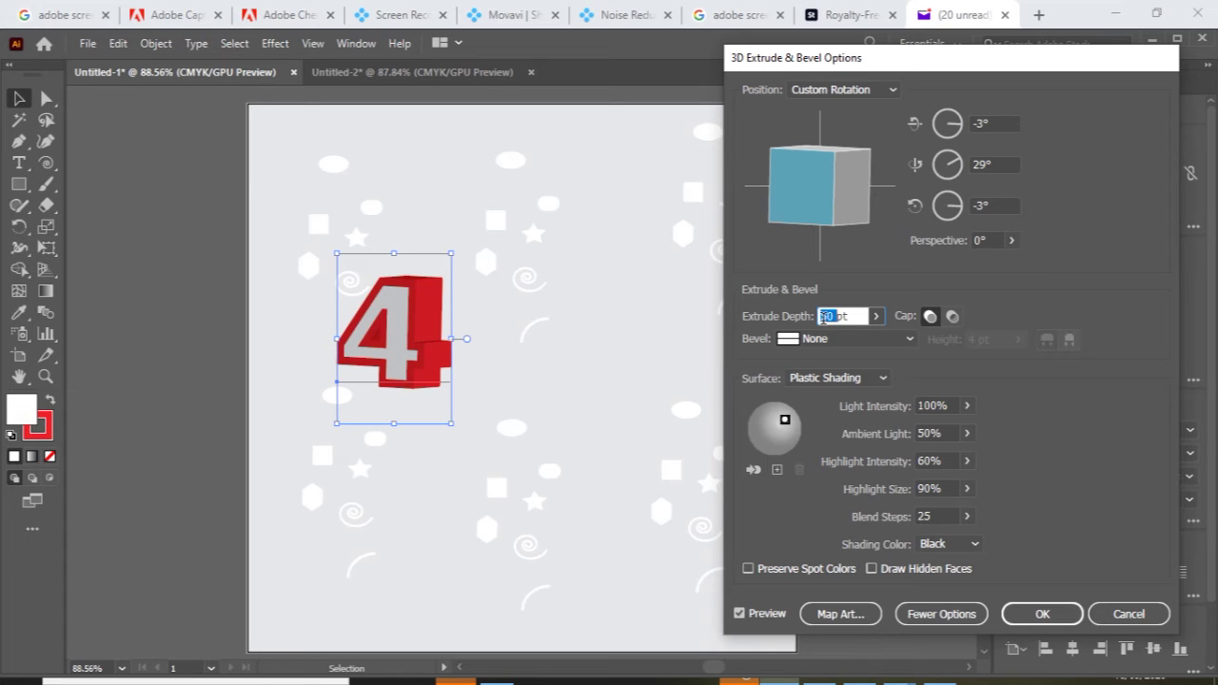
text(30)
key(Return)
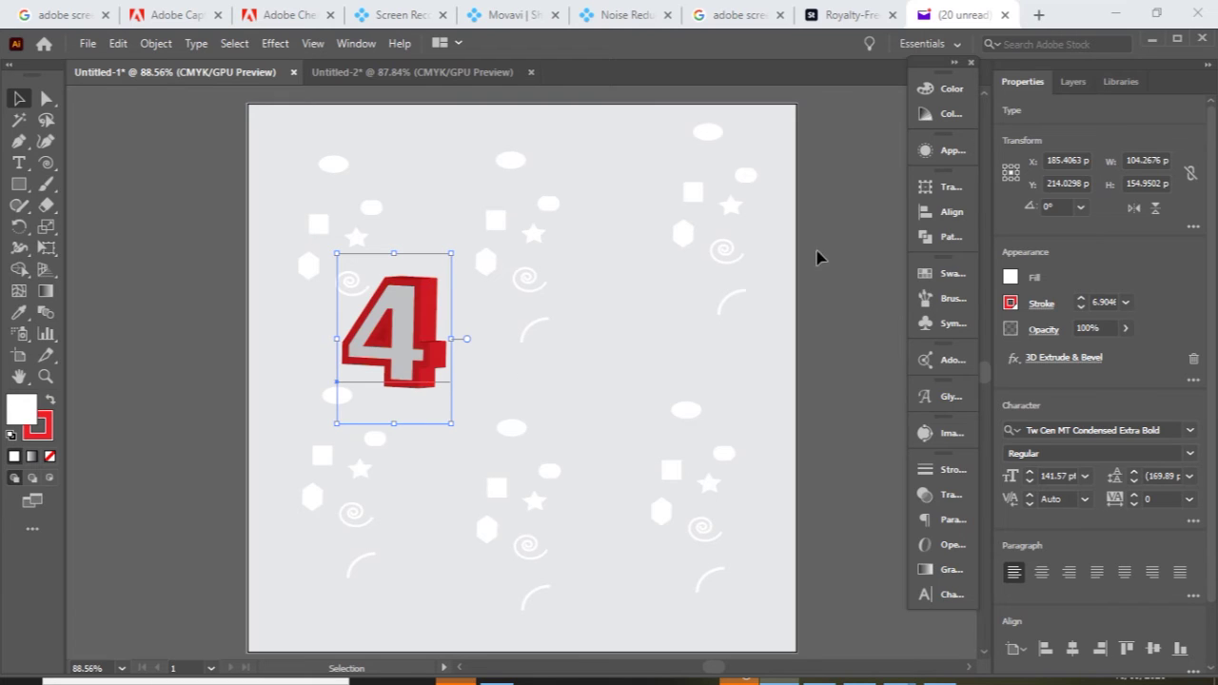
click(928, 152)
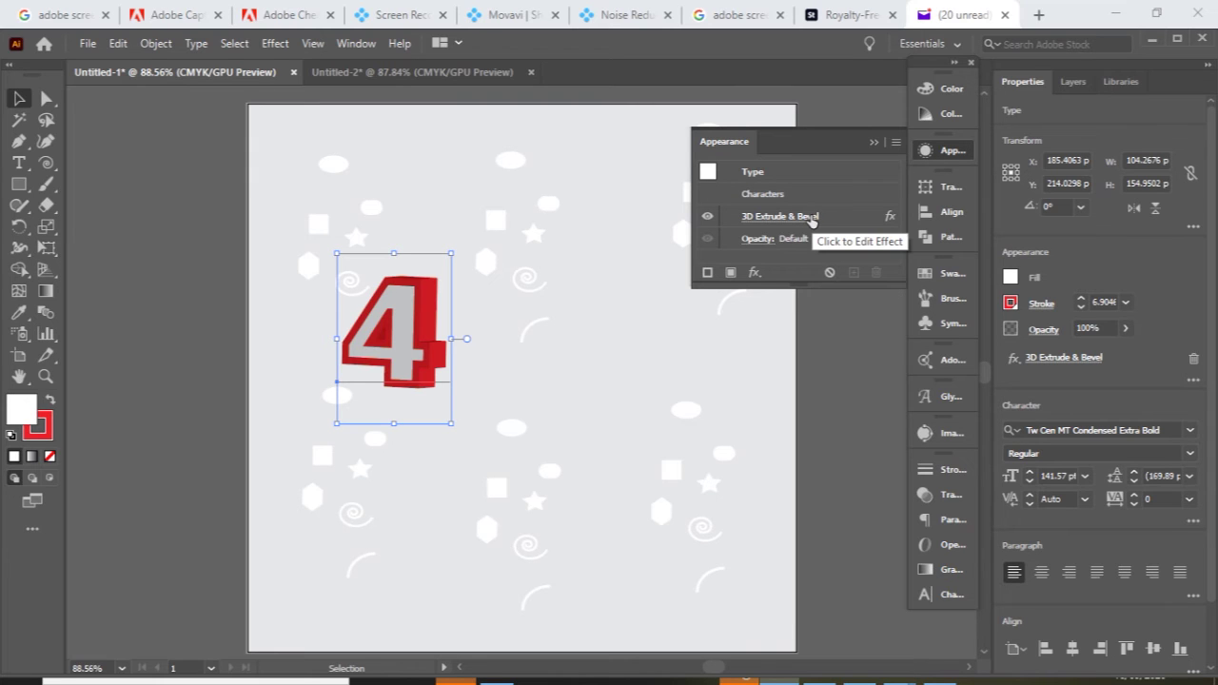
click(811, 218)
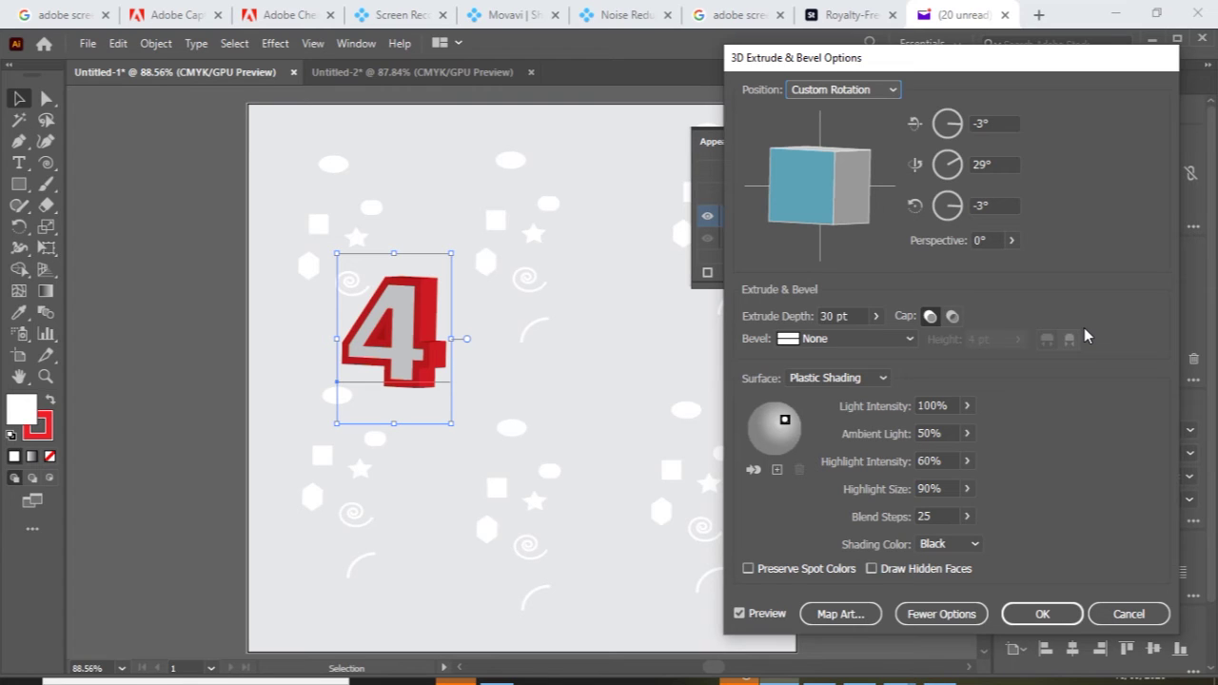
Step: Change the extrude depth to 50 pt and choose the Tall-Round bevel
click(828, 315)
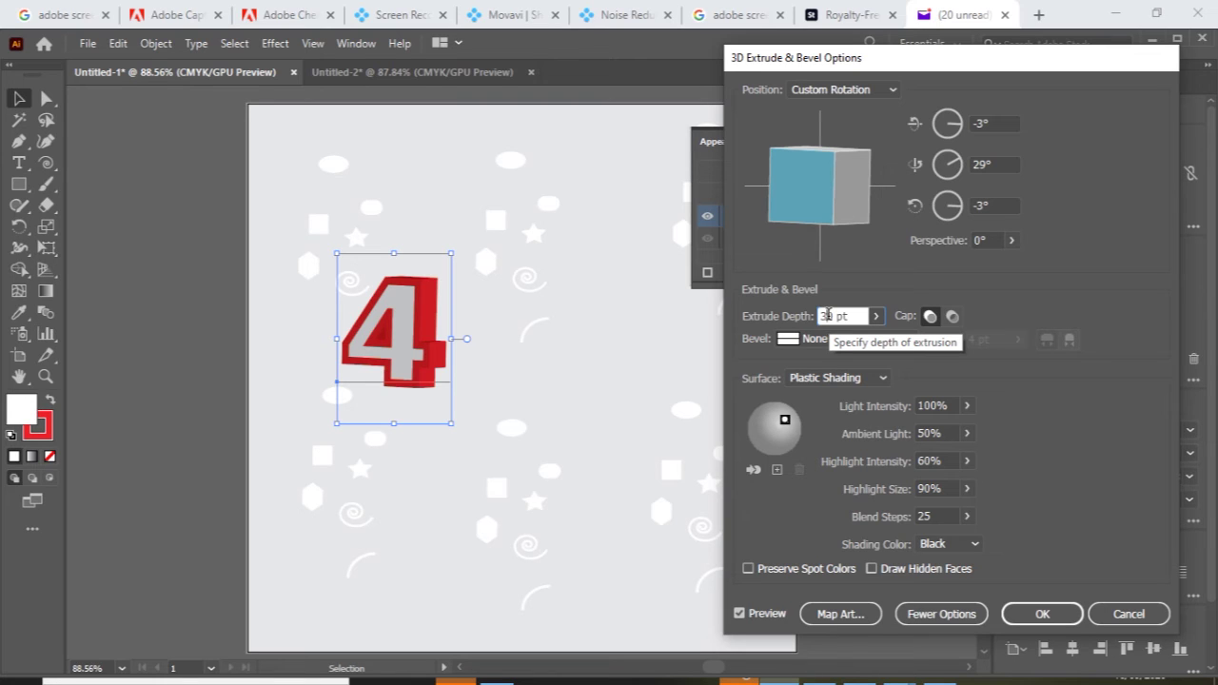
key(BackSpace)
text(5)
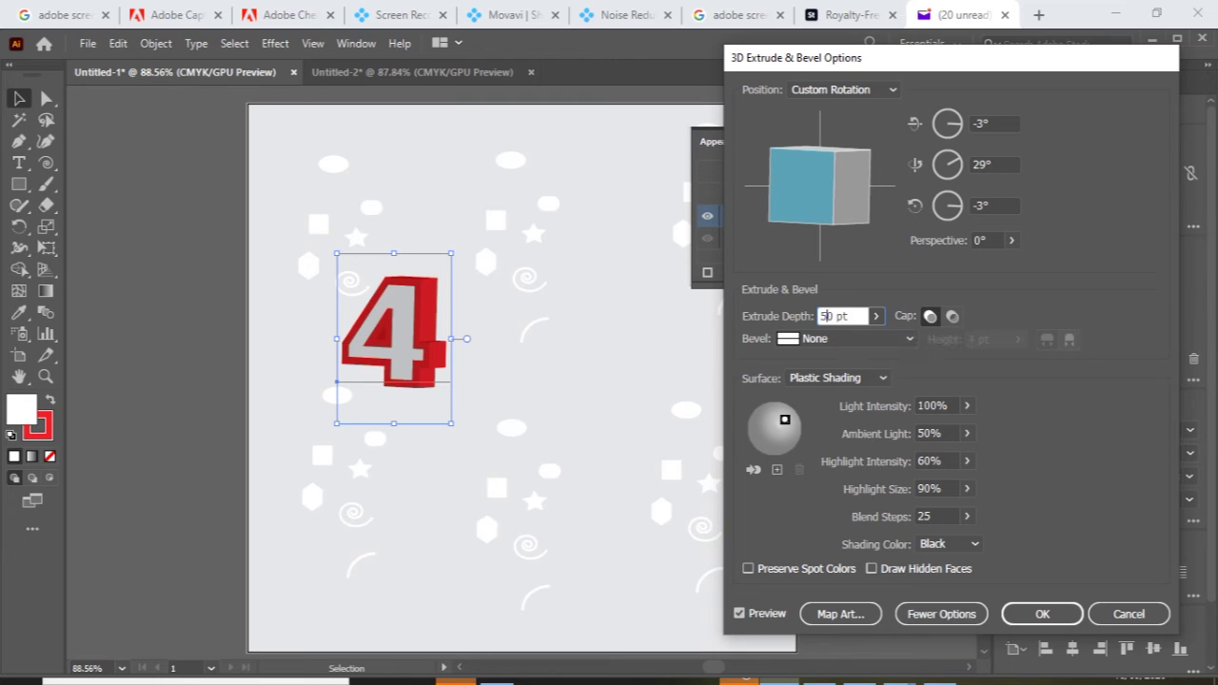
click(907, 340)
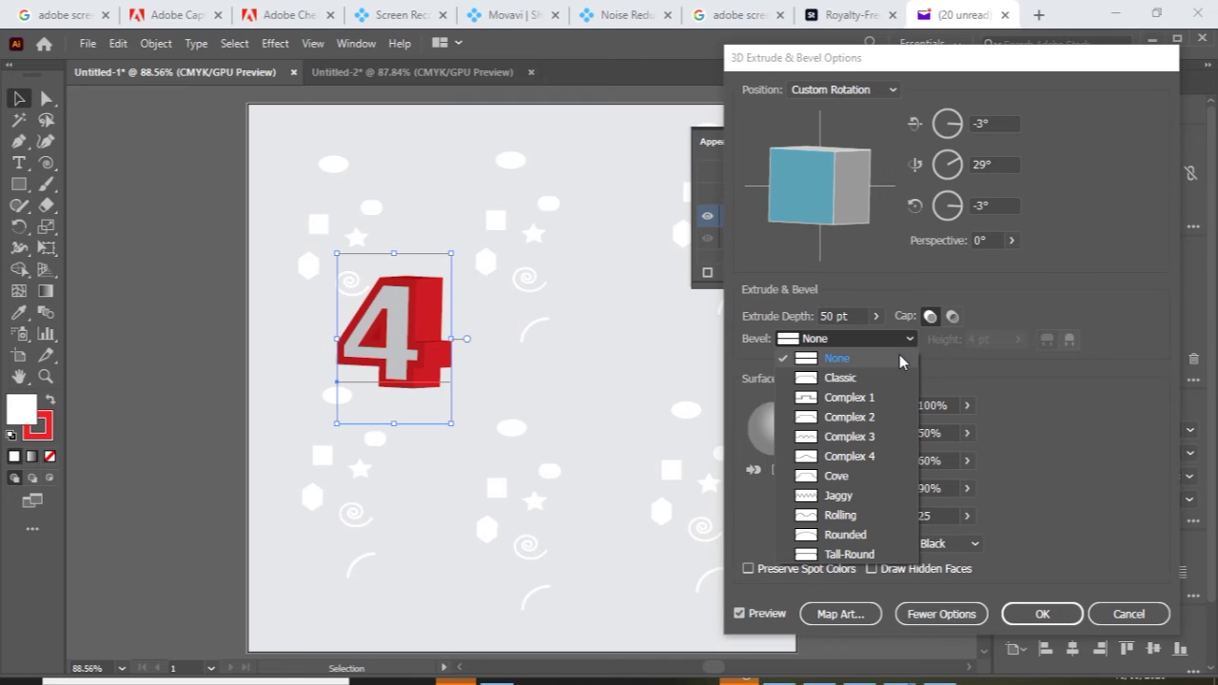
click(898, 361)
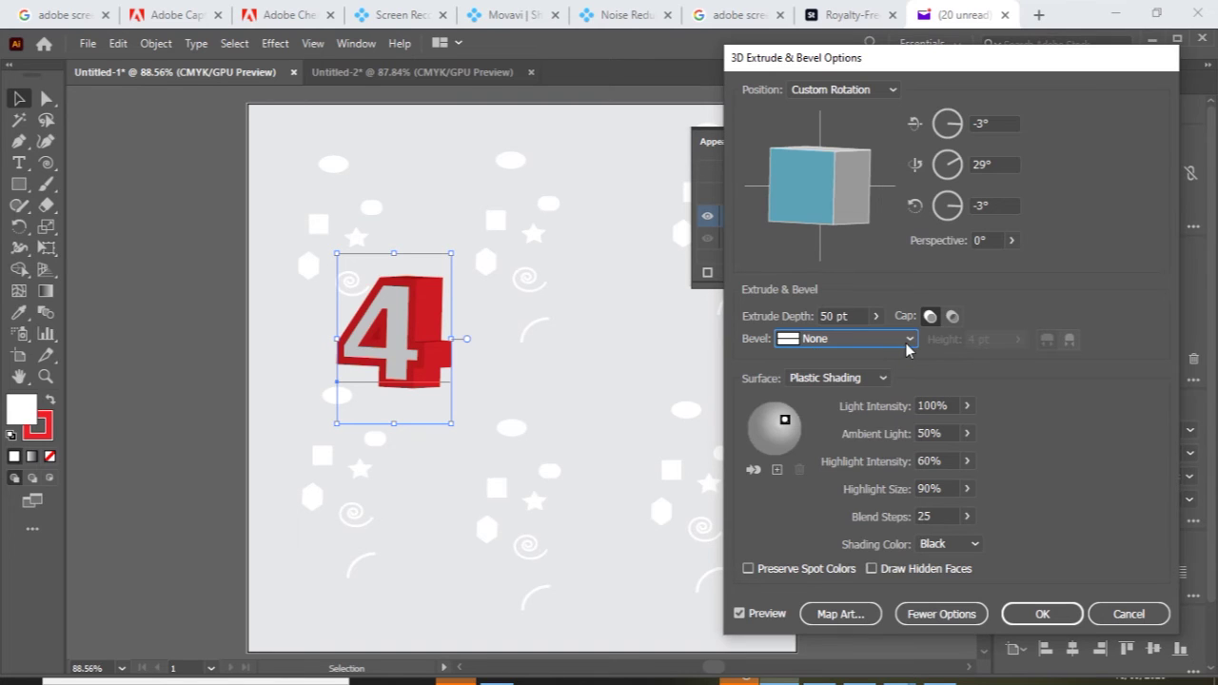
click(907, 344)
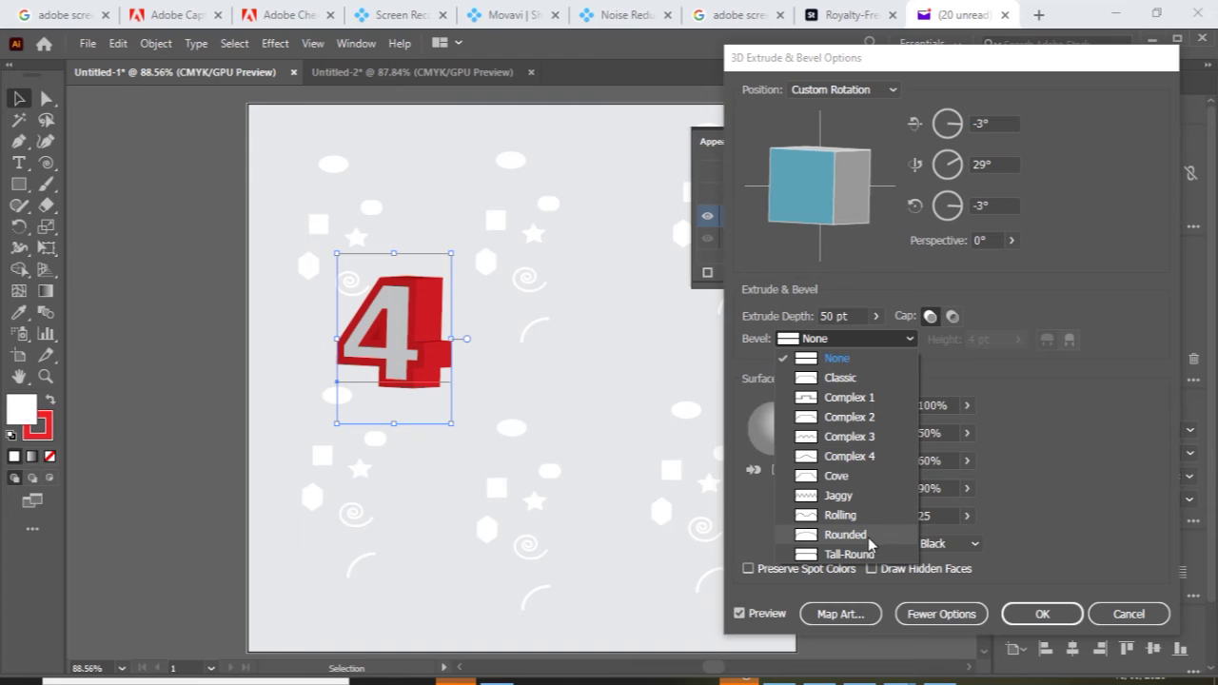
key(Escape)
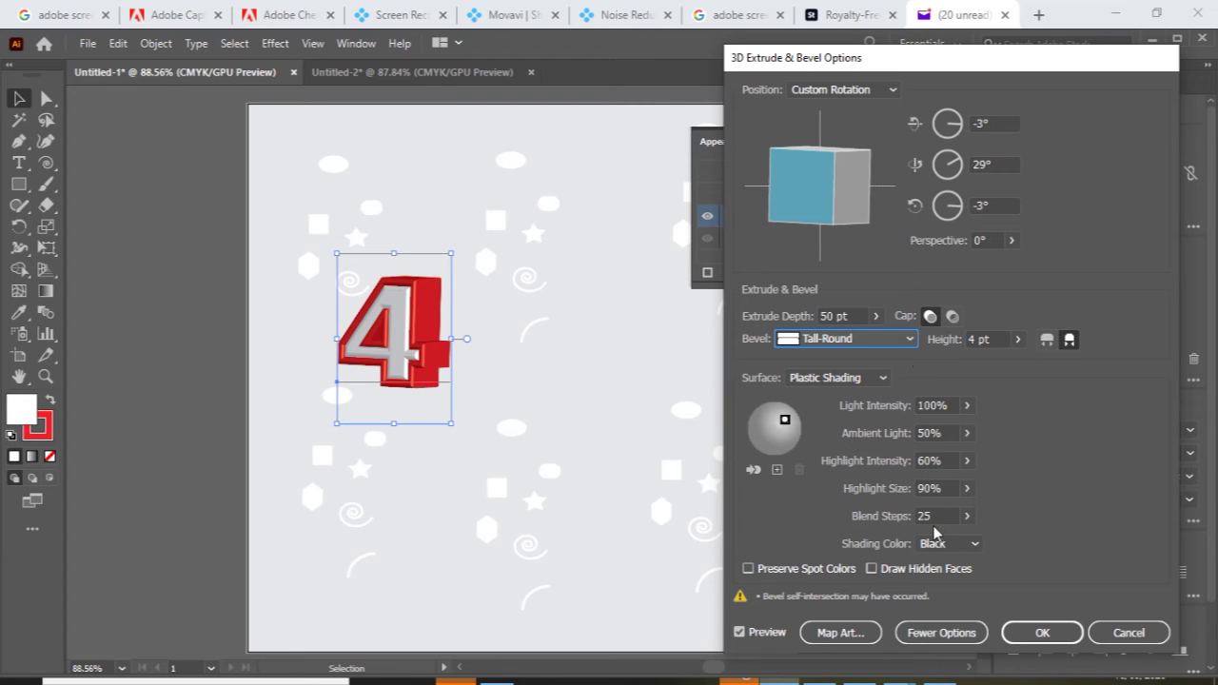
Step: Preview Wireframe and No Shading, settle on Plastic Shading with 100 blend steps, and apply
click(883, 380)
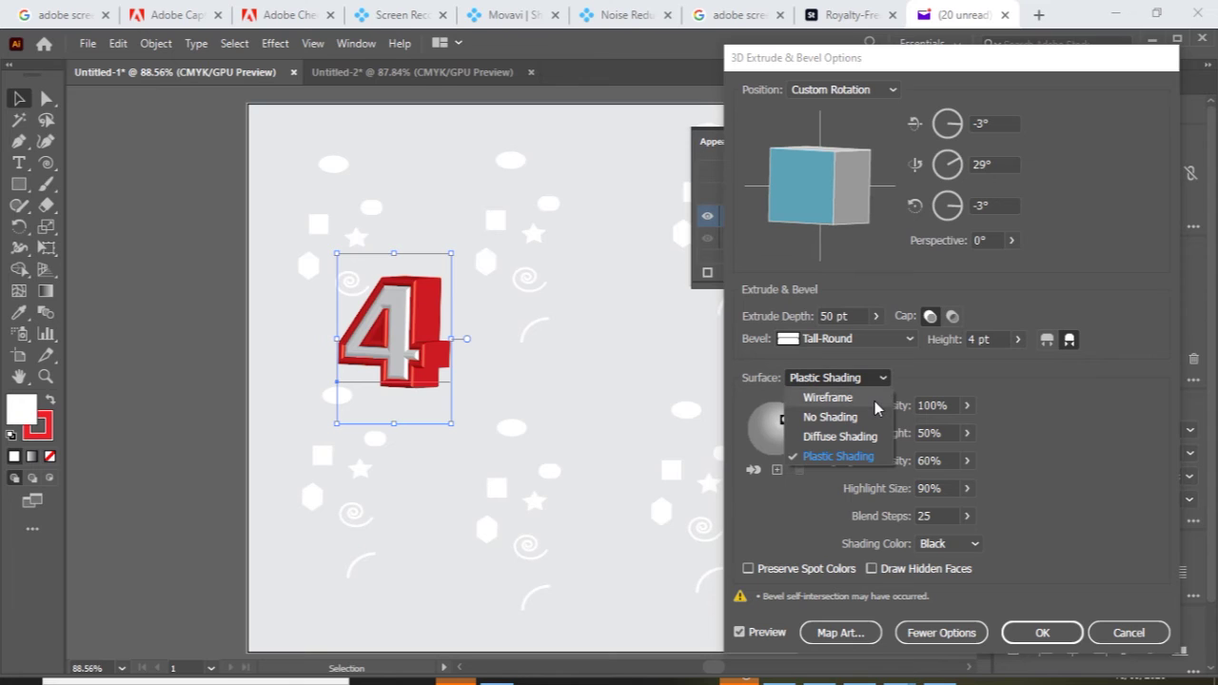
click(875, 403)
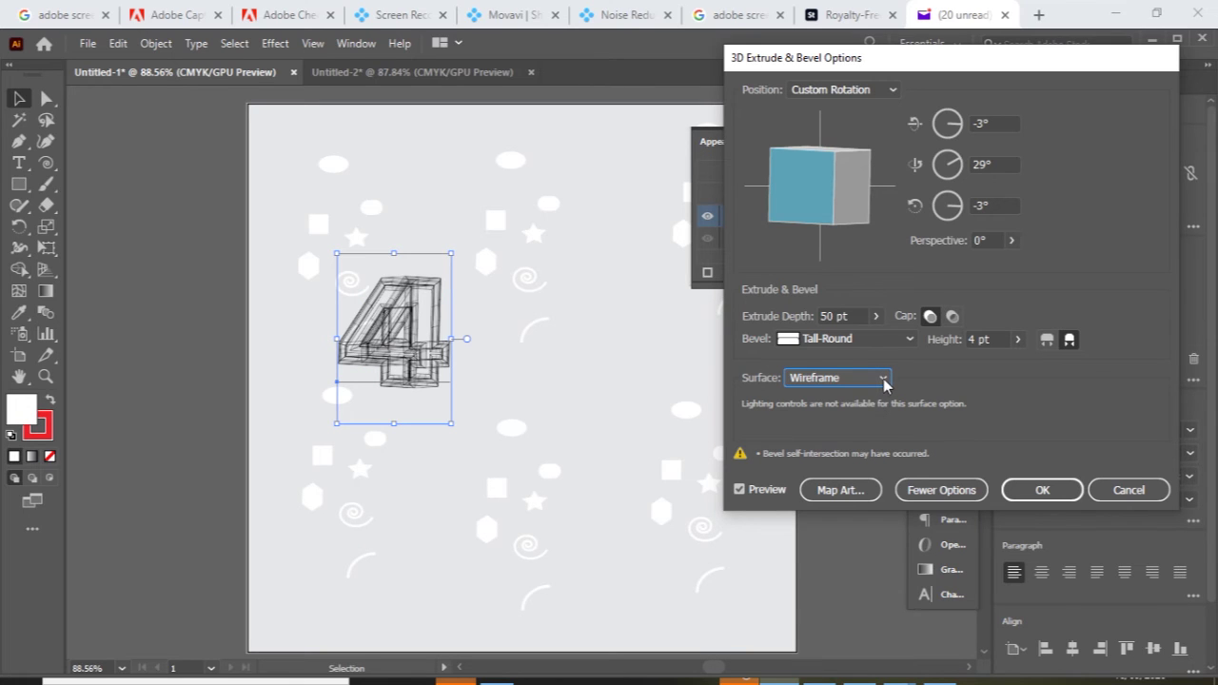
click(883, 380)
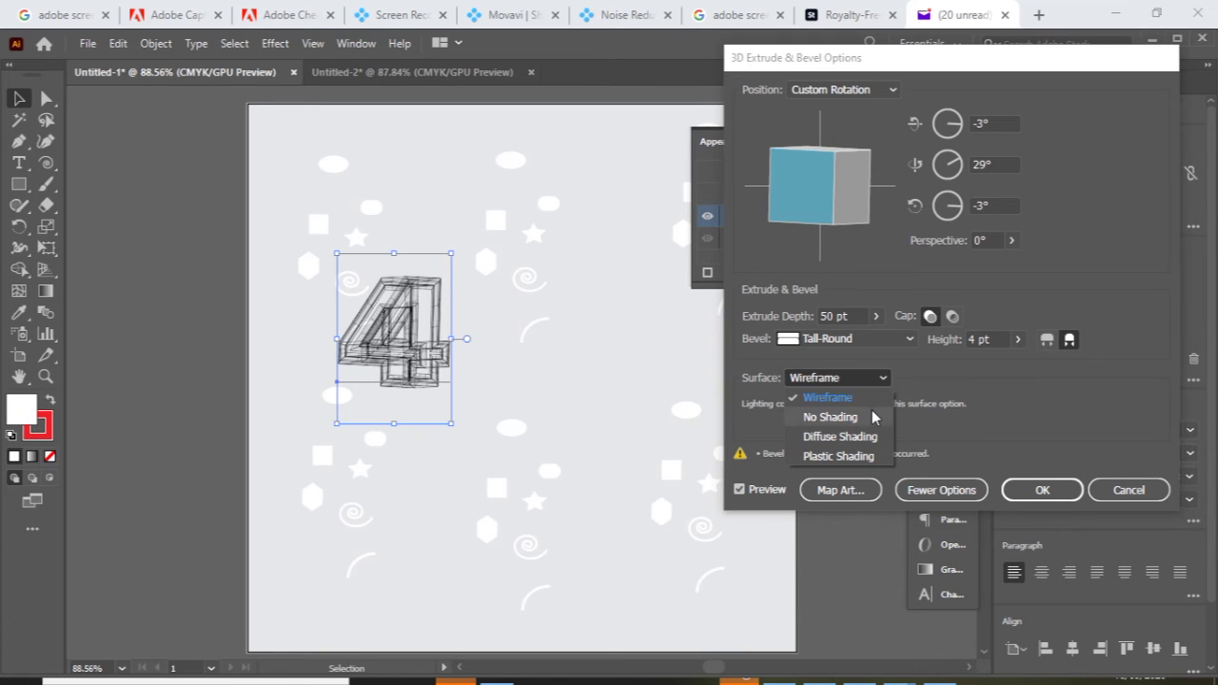
click(871, 417)
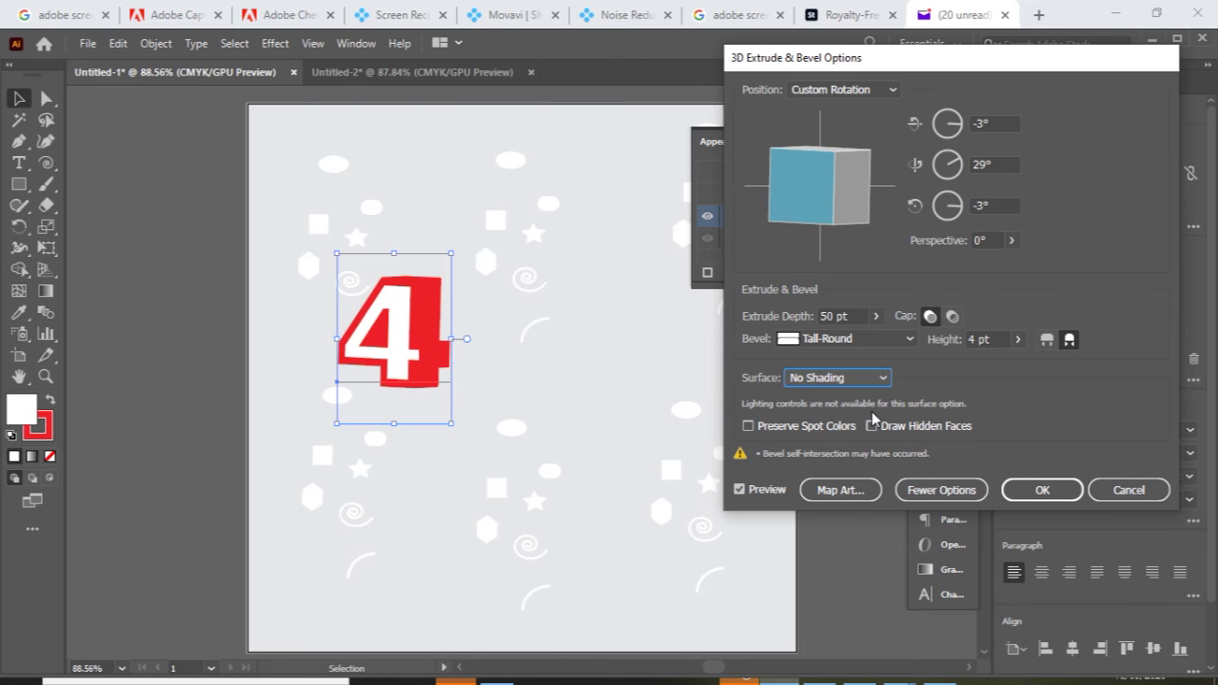
click(885, 380)
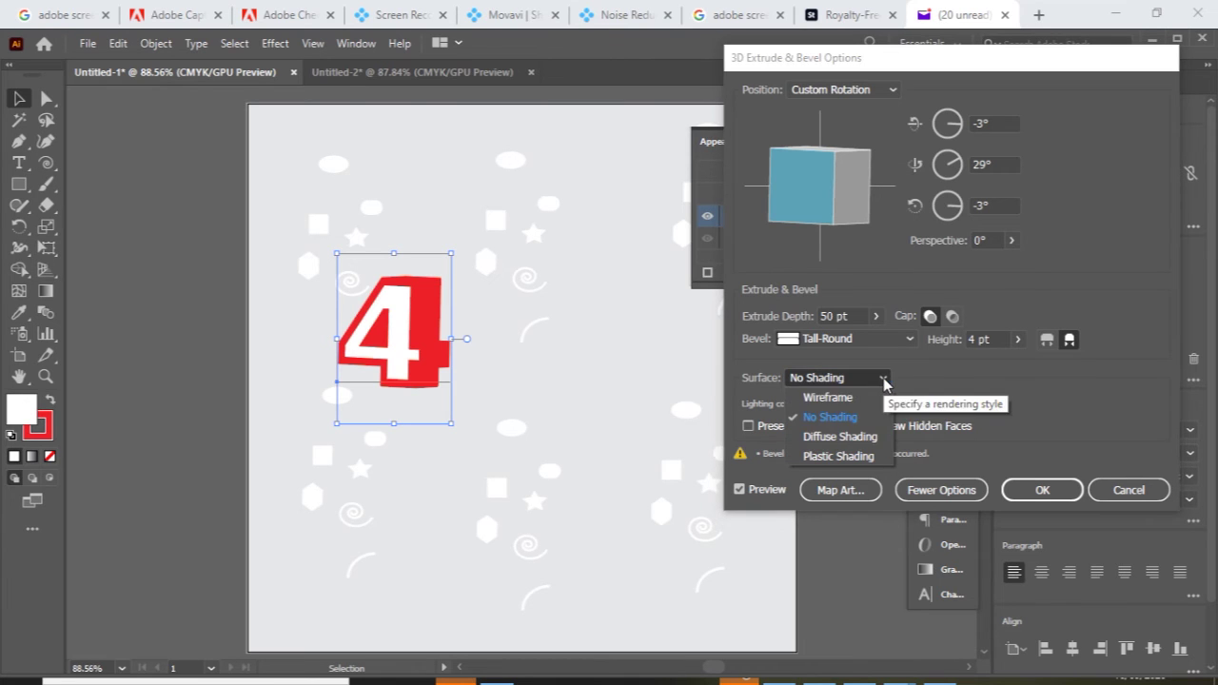
click(873, 455)
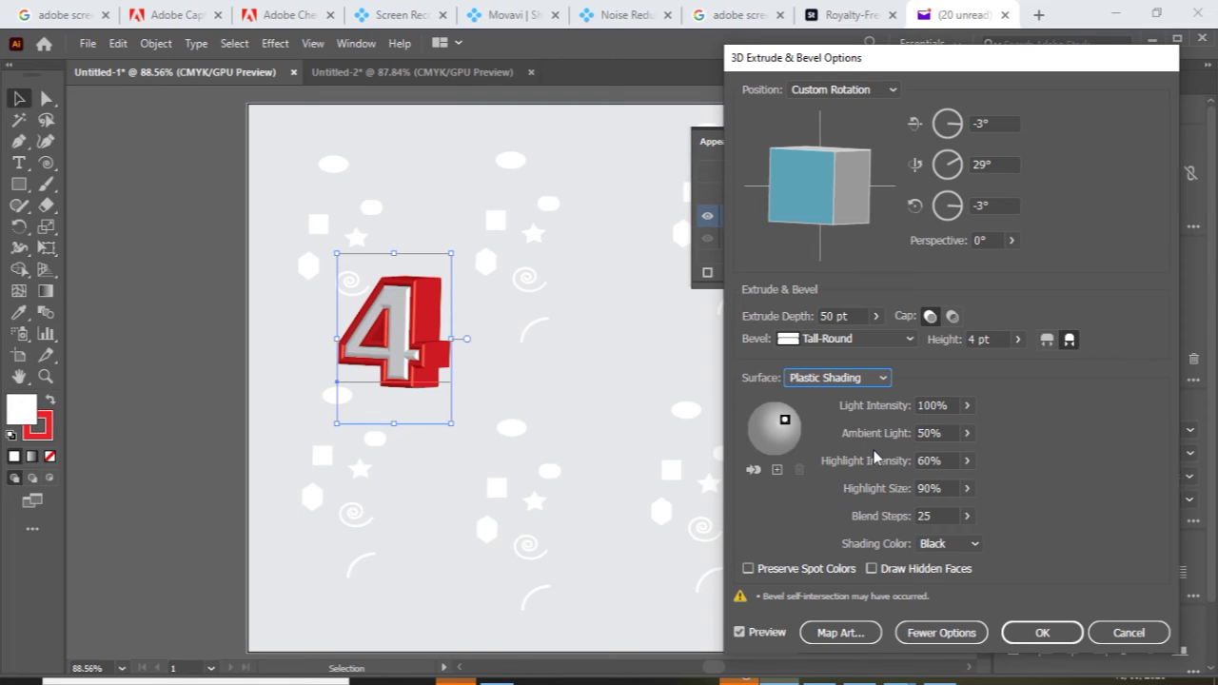
double_click(923, 516)
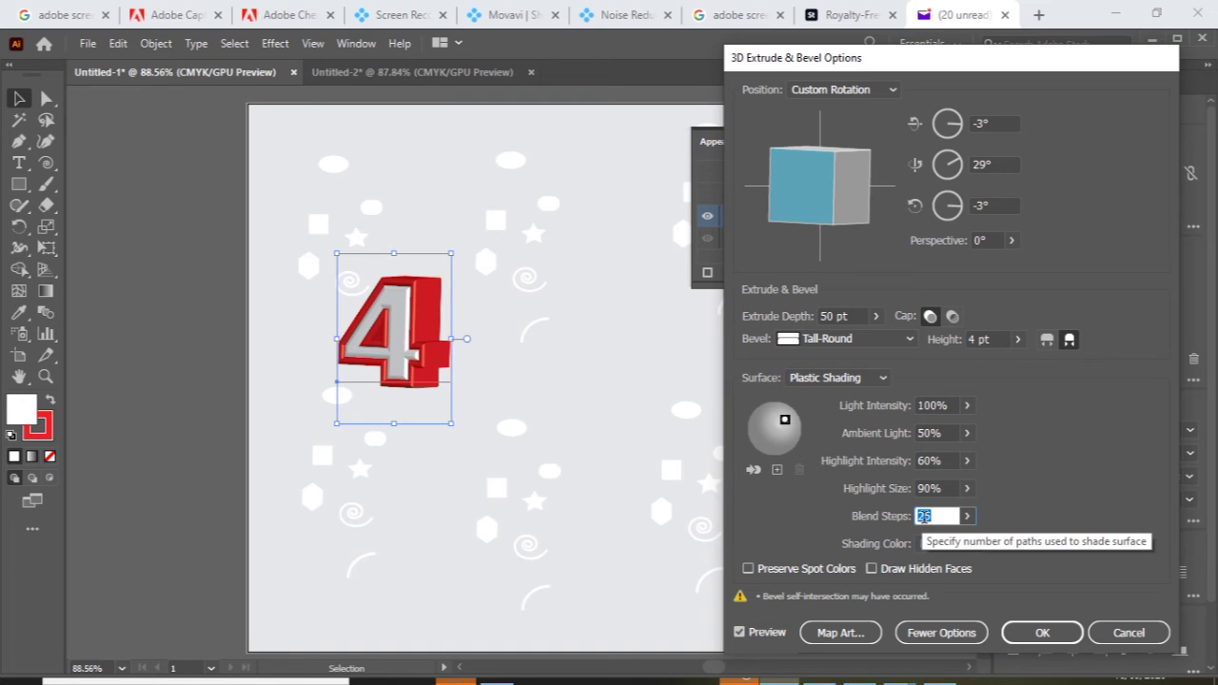
text(100)
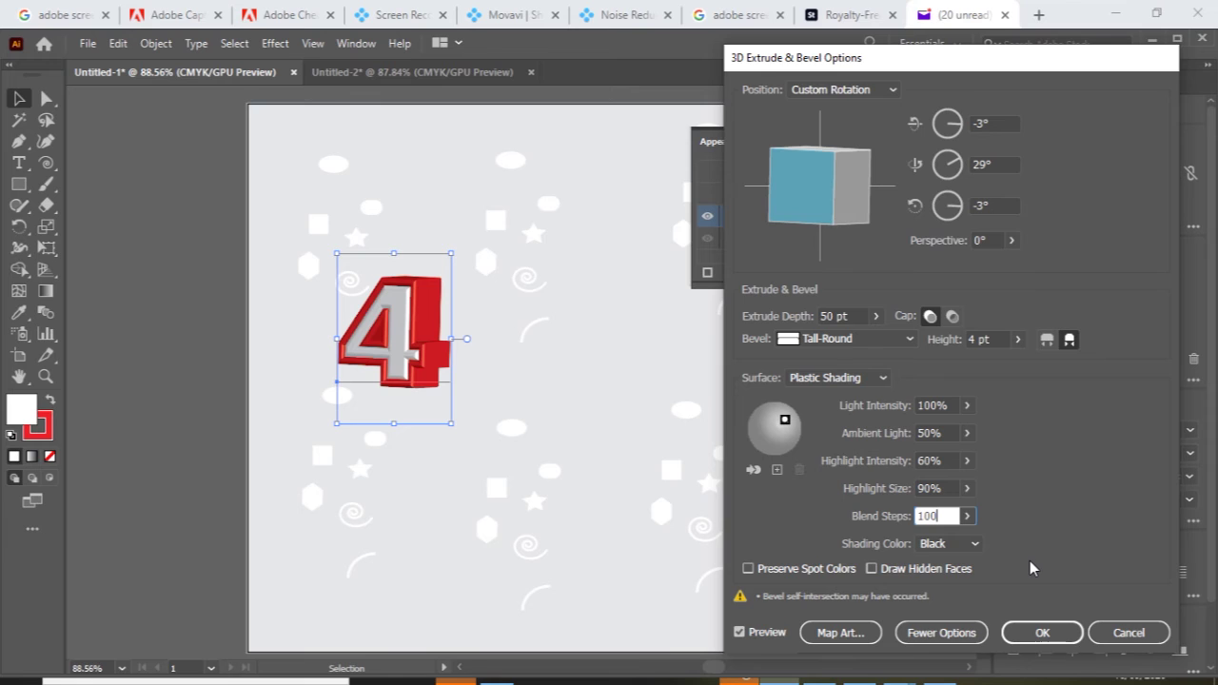
key(Return)
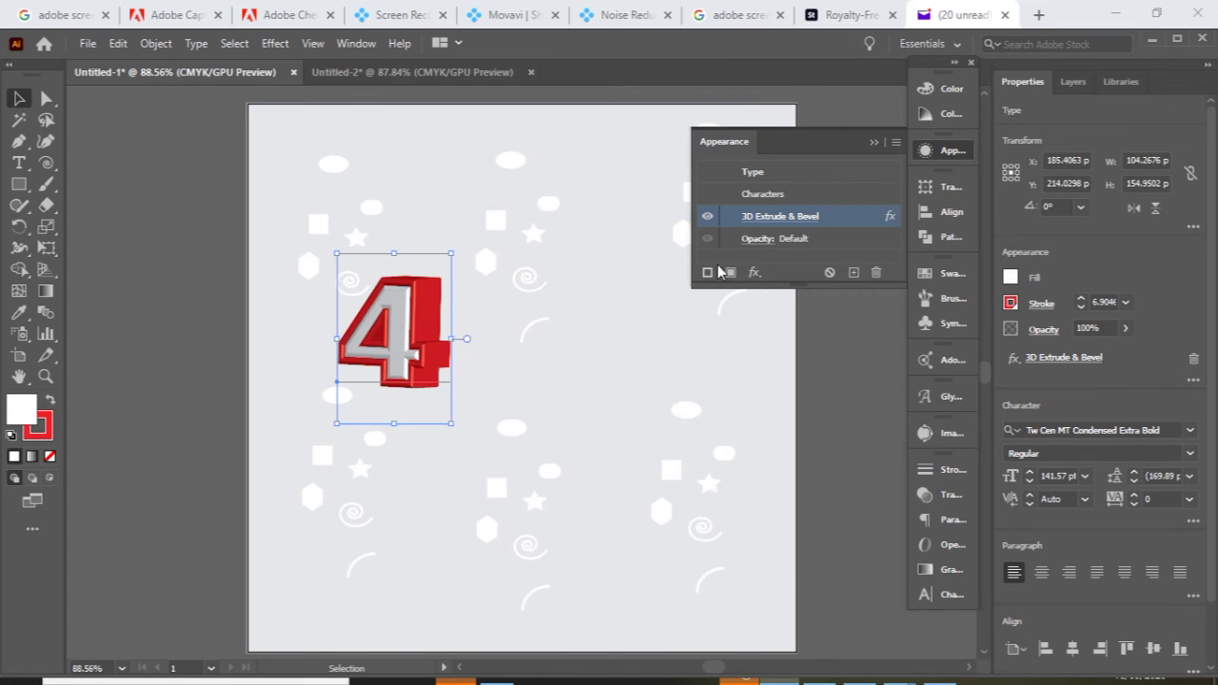
Step: Enlarge the 3D 4 and duplicate it with Ctrl+D
click(876, 144)
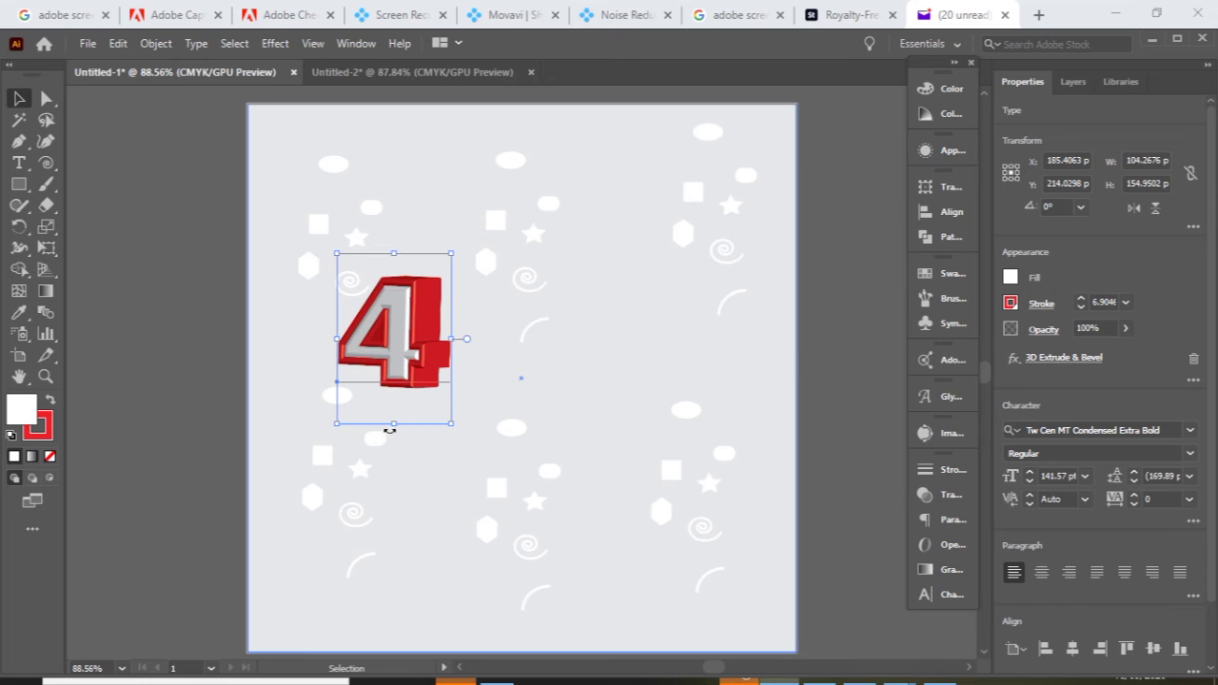
mouse_move(395, 428)
mouse_down()
mouse_move(403, 465)
mouse_move(464, 344)
mouse_move(487, 360)
mouse_move(489, 342)
mouse_move(497, 373)
mouse_move(449, 358)
mouse_move(535, 363)
mouse_move(527, 393)
mouse_up()
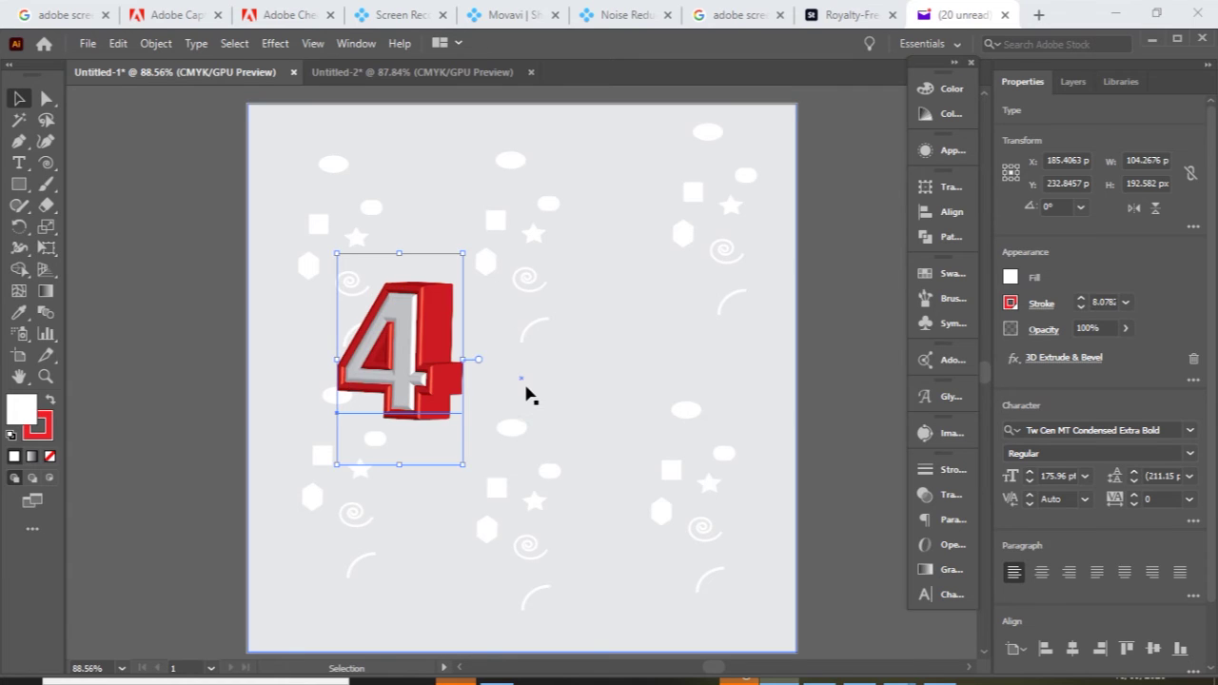
key(ctrl)
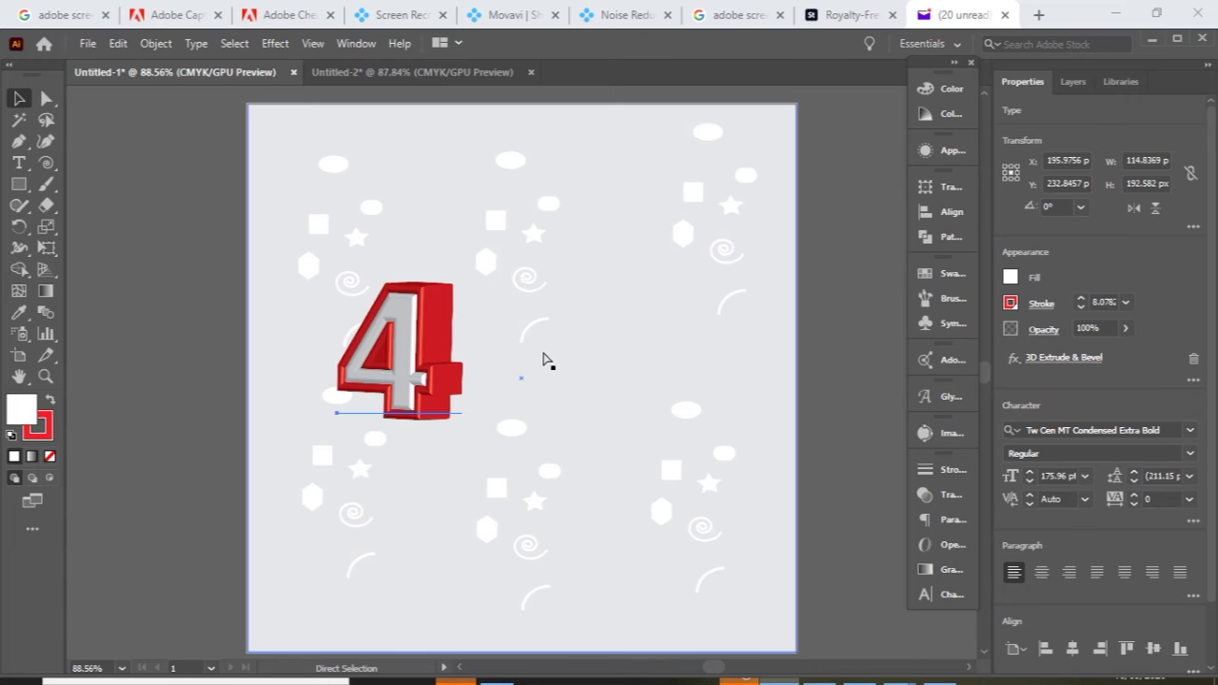
key(ctrl+d)
Step: Move the copy to the right of the first 4 and widen it, spelling '44'
click(484, 362)
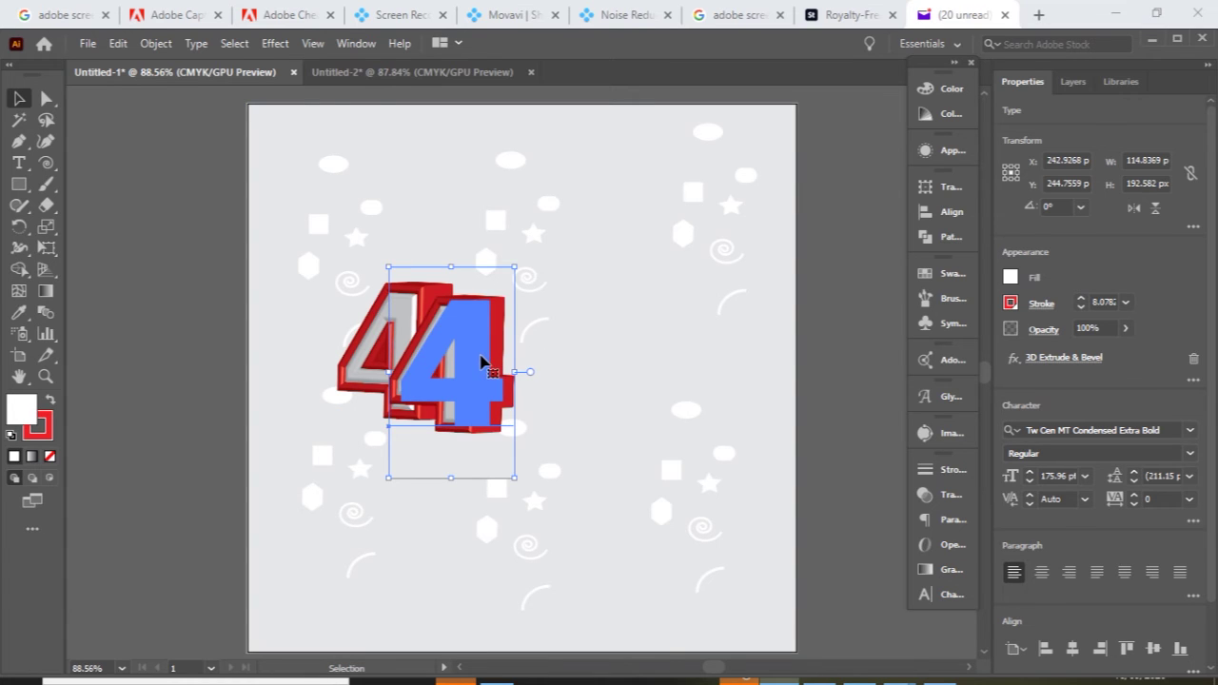
drag(519, 357, 558, 350)
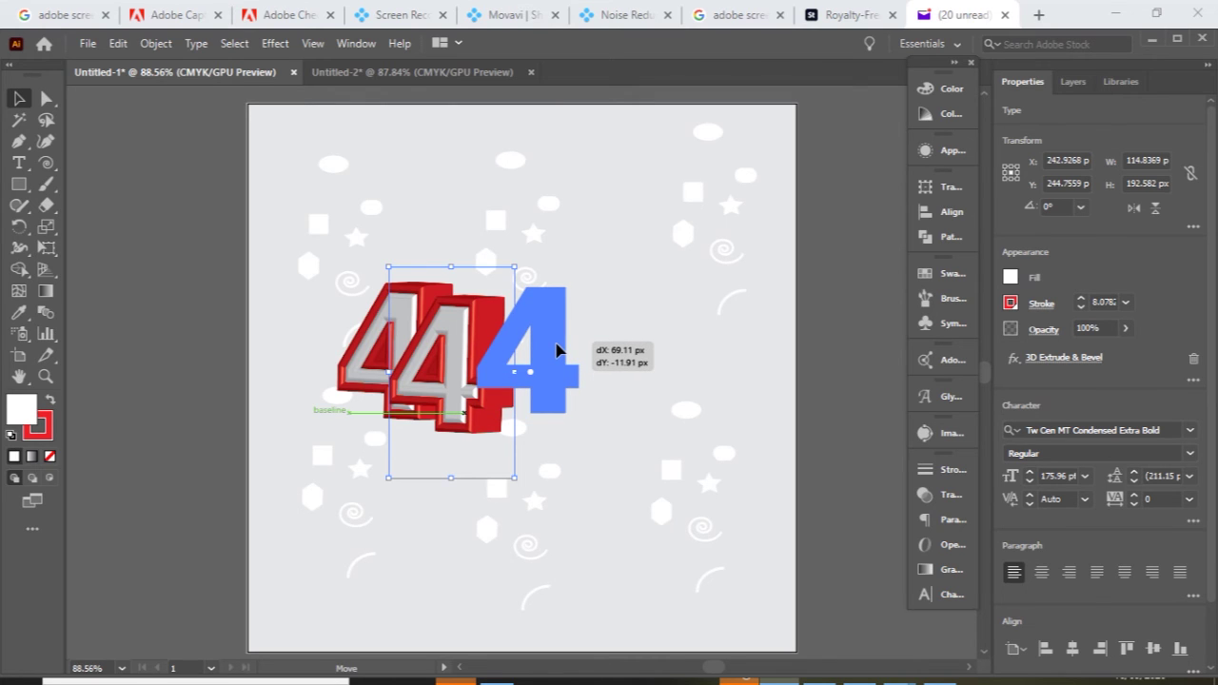
drag(557, 350, 558, 352)
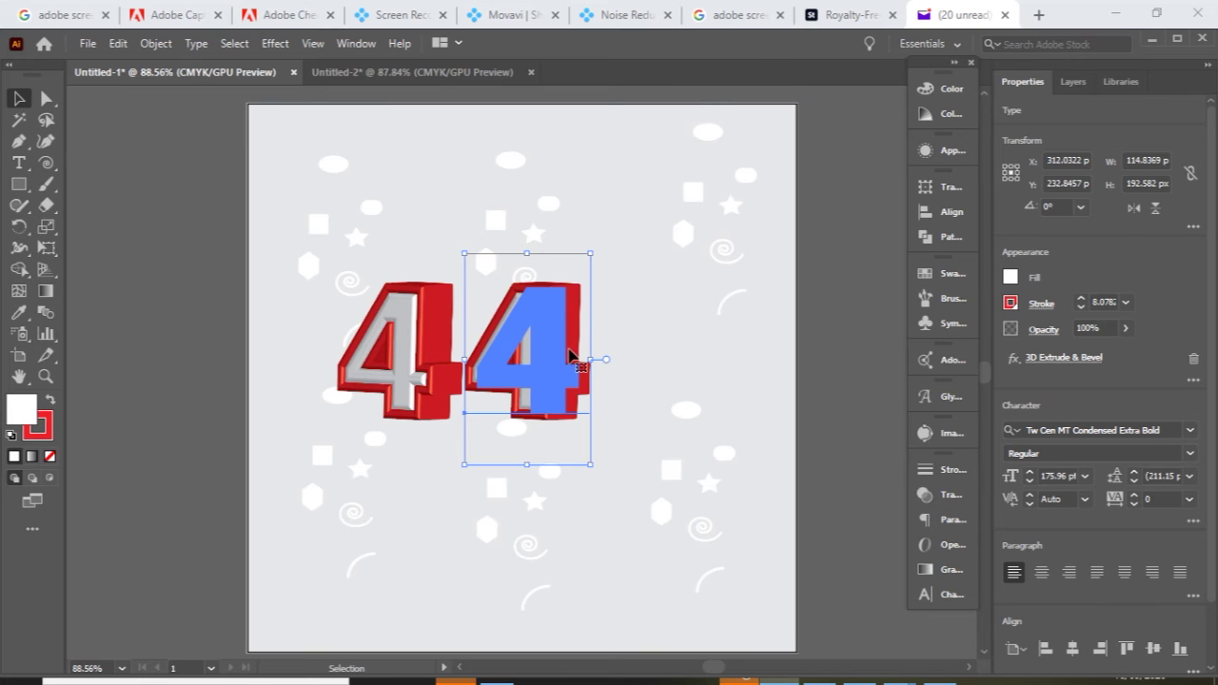
click(415, 357)
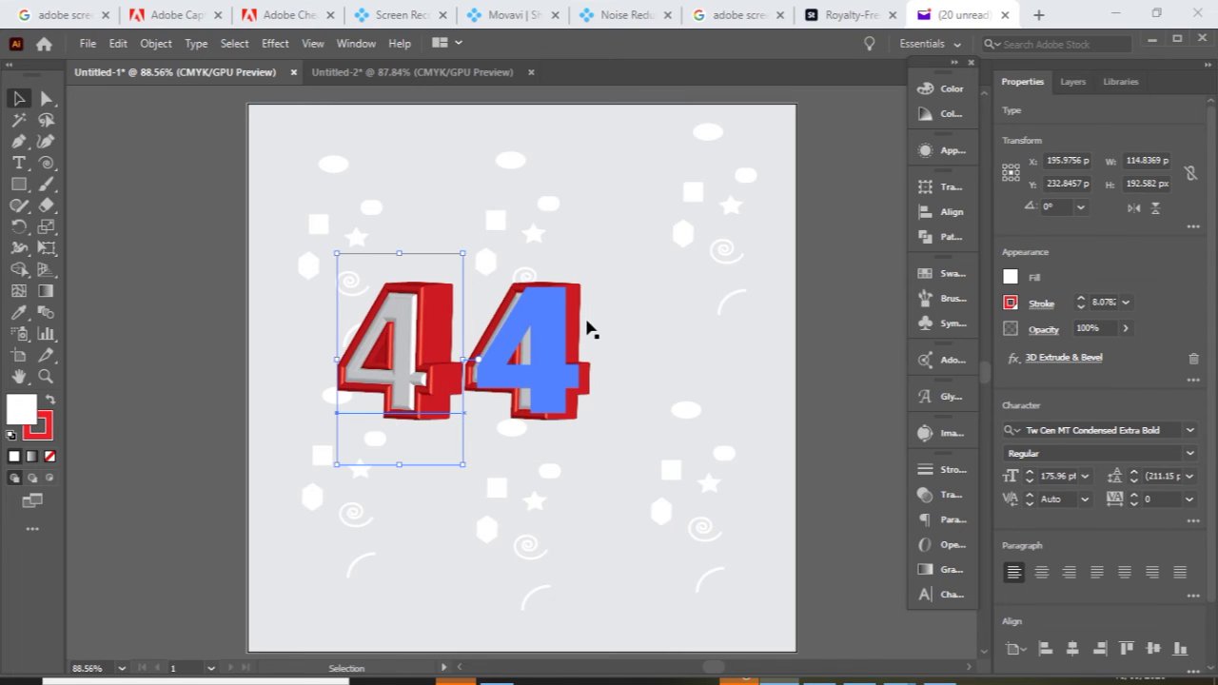
mouse_move(584, 329)
mouse_down()
mouse_move(542, 343)
mouse_move(603, 339)
mouse_up()
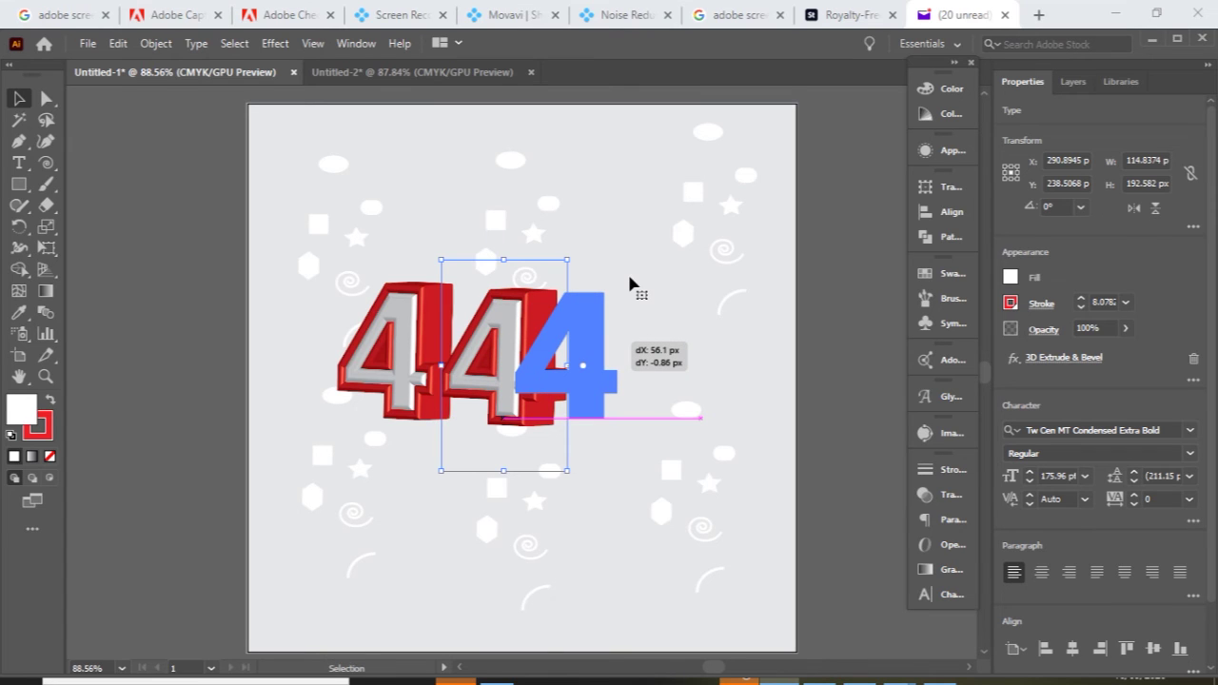
click(636, 365)
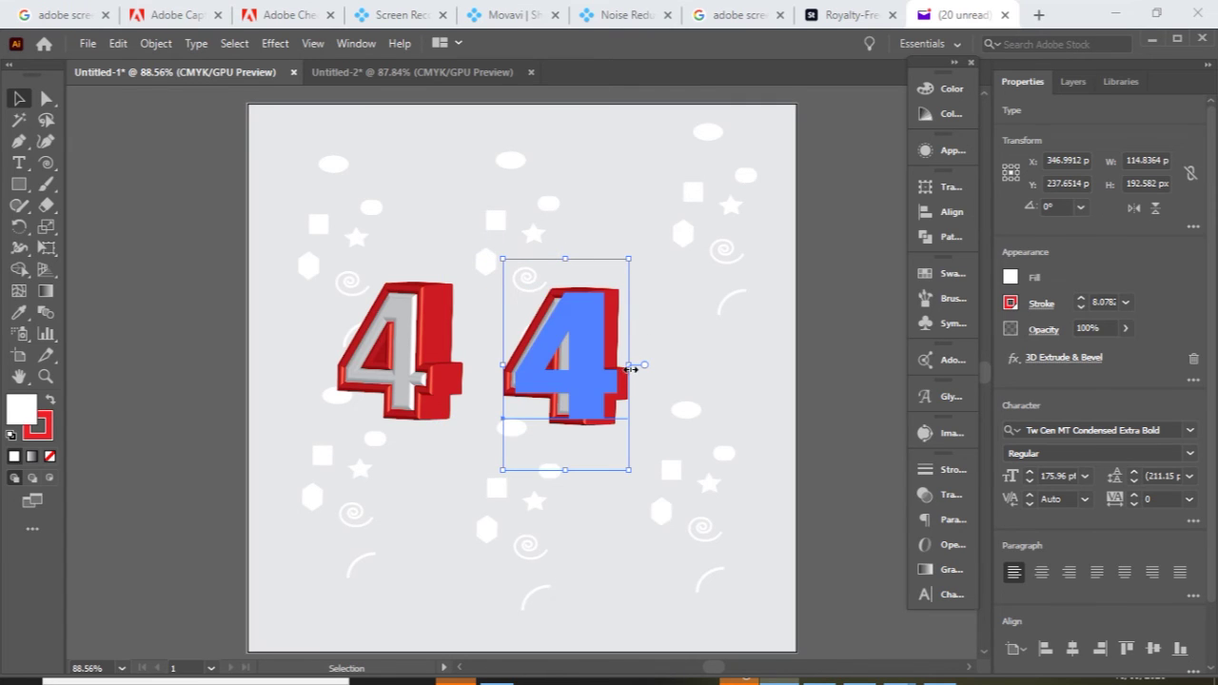
drag(642, 367, 657, 366)
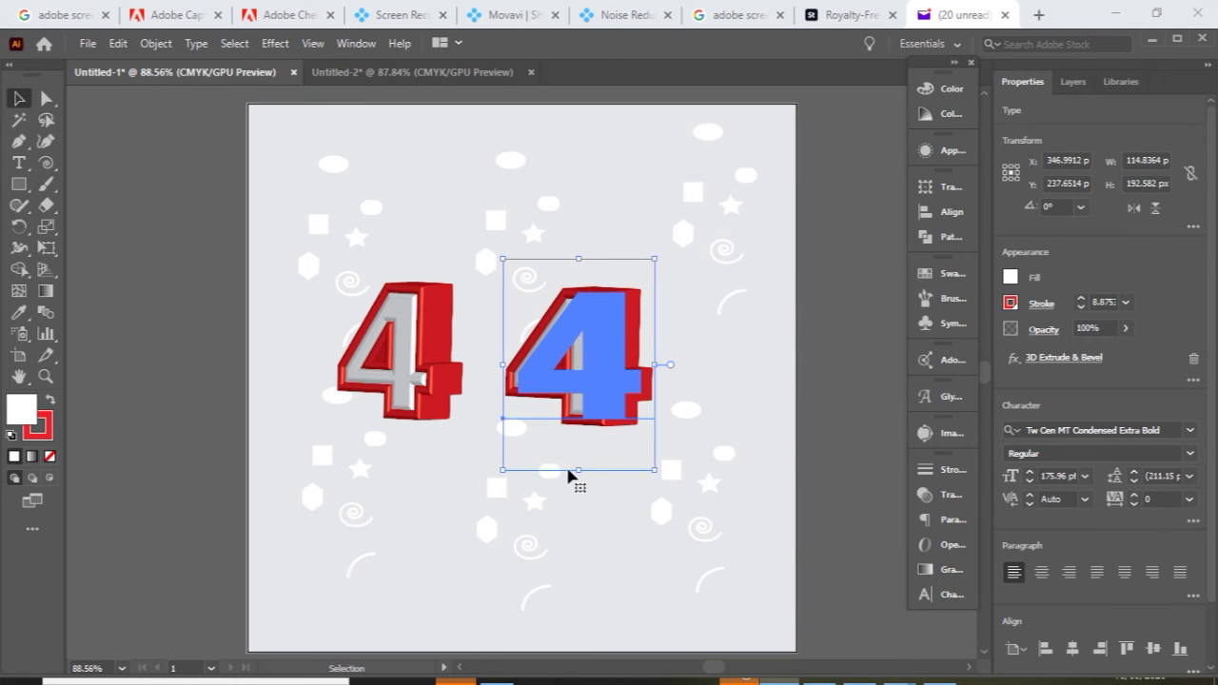
Step: Stretch the right 4 taller, shift the left 4 further left, and raise the right 4
drag(578, 469, 580, 503)
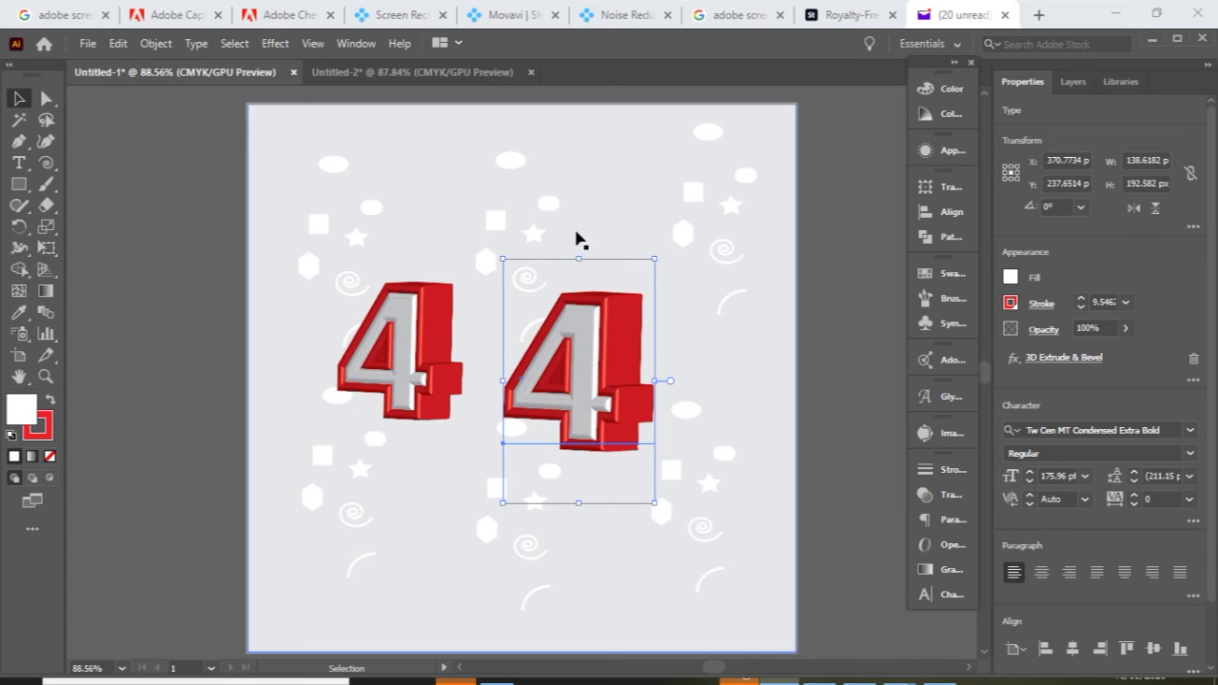
click(391, 340)
drag(393, 343, 319, 334)
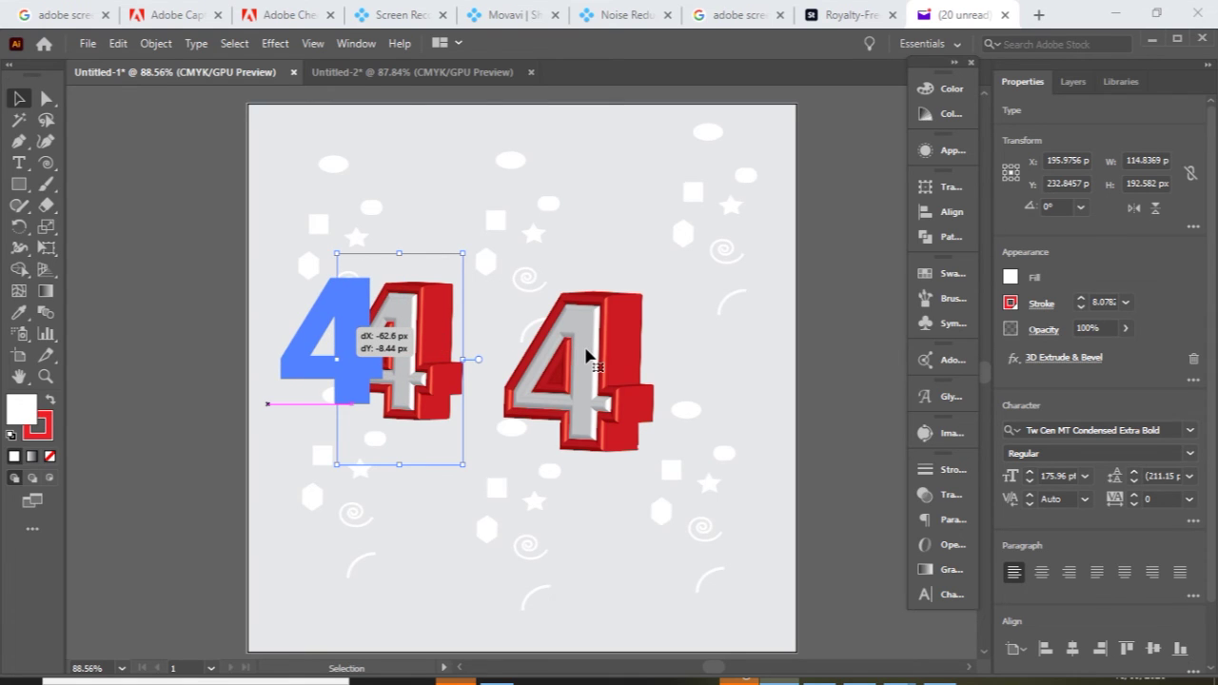
drag(586, 355, 584, 308)
drag(598, 394, 598, 395)
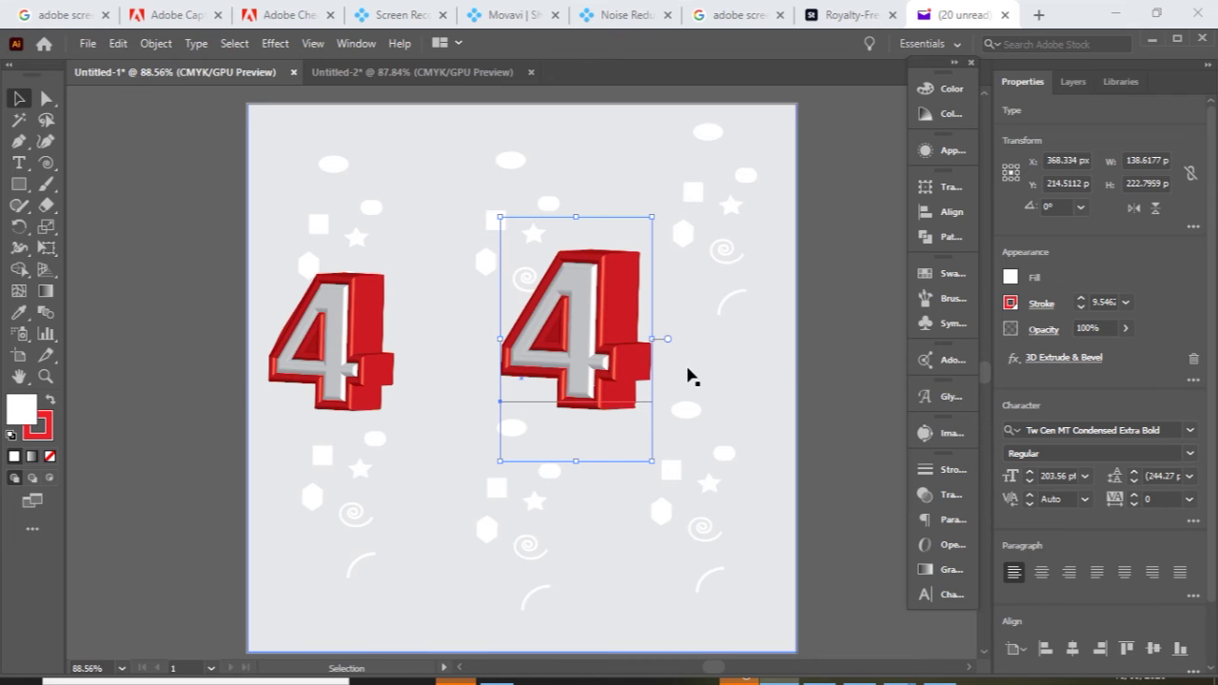
Step: Paste a third 4 at the right, nudge the middle one left, and stretch the new one taller
key(a)
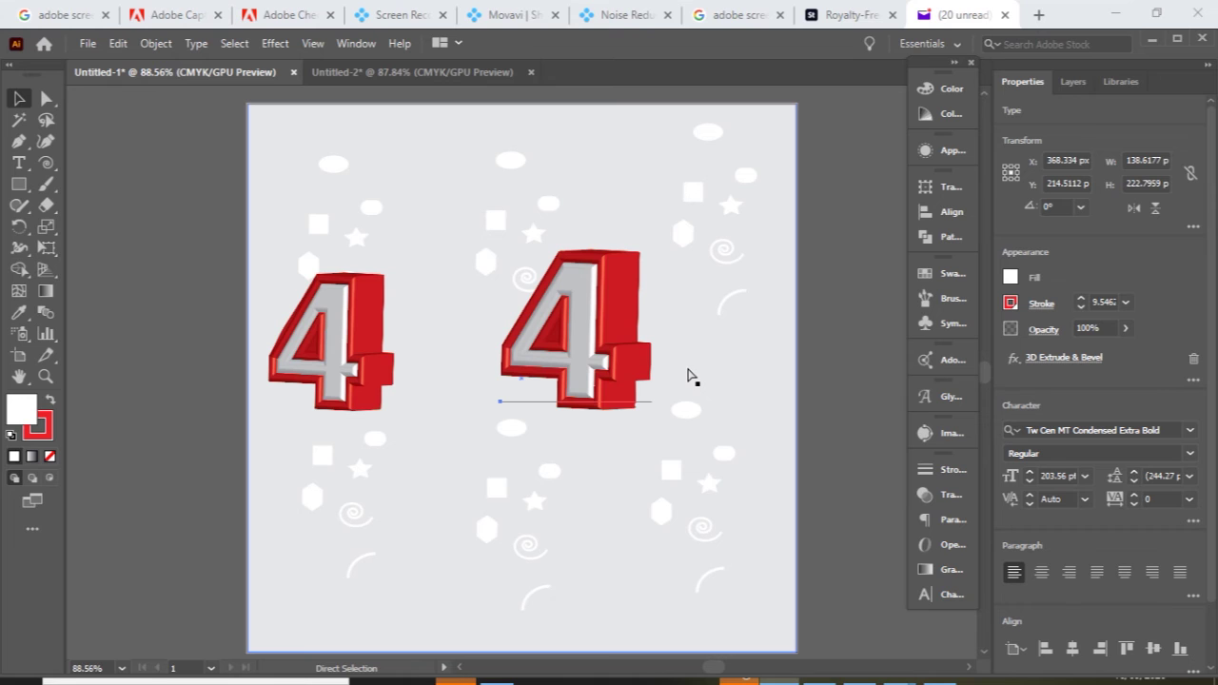
key(ctrl+v)
drag(426, 375, 684, 342)
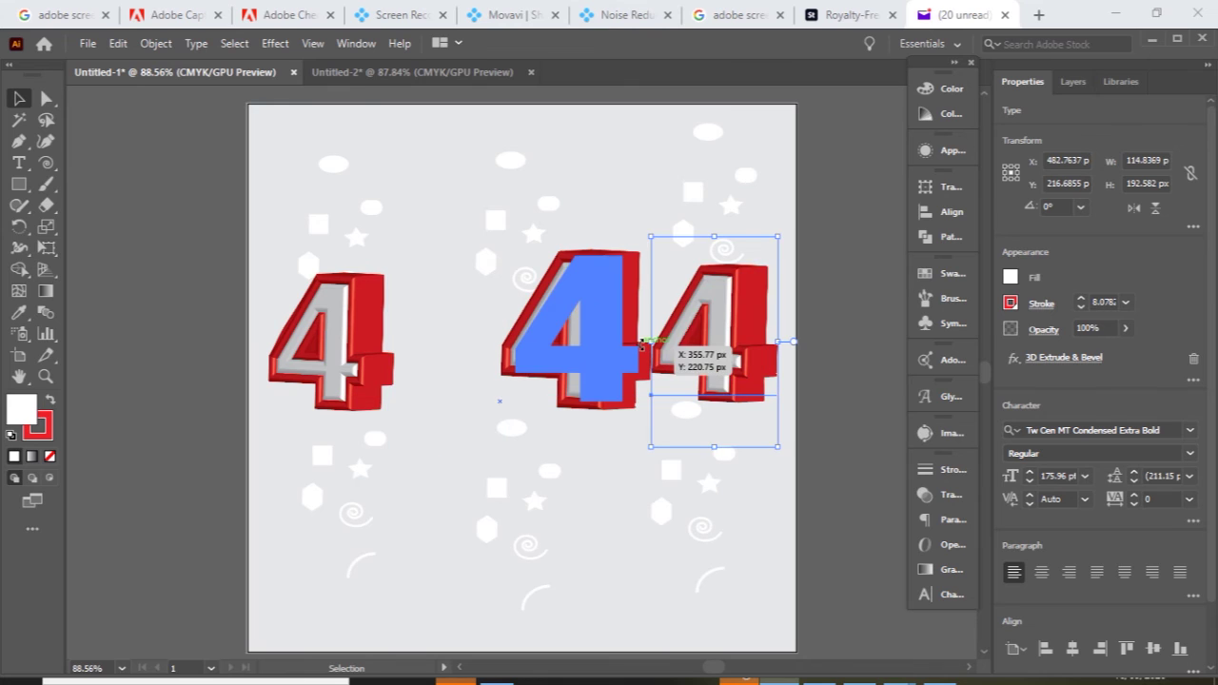
click(566, 358)
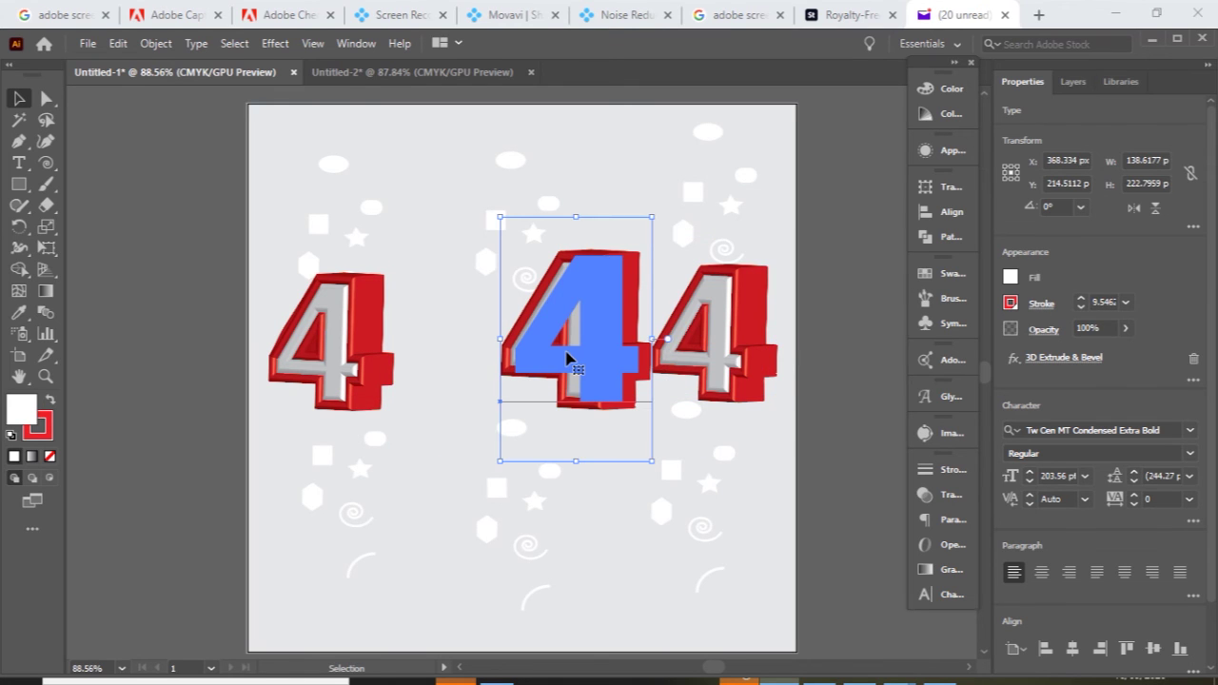
drag(558, 358, 535, 358)
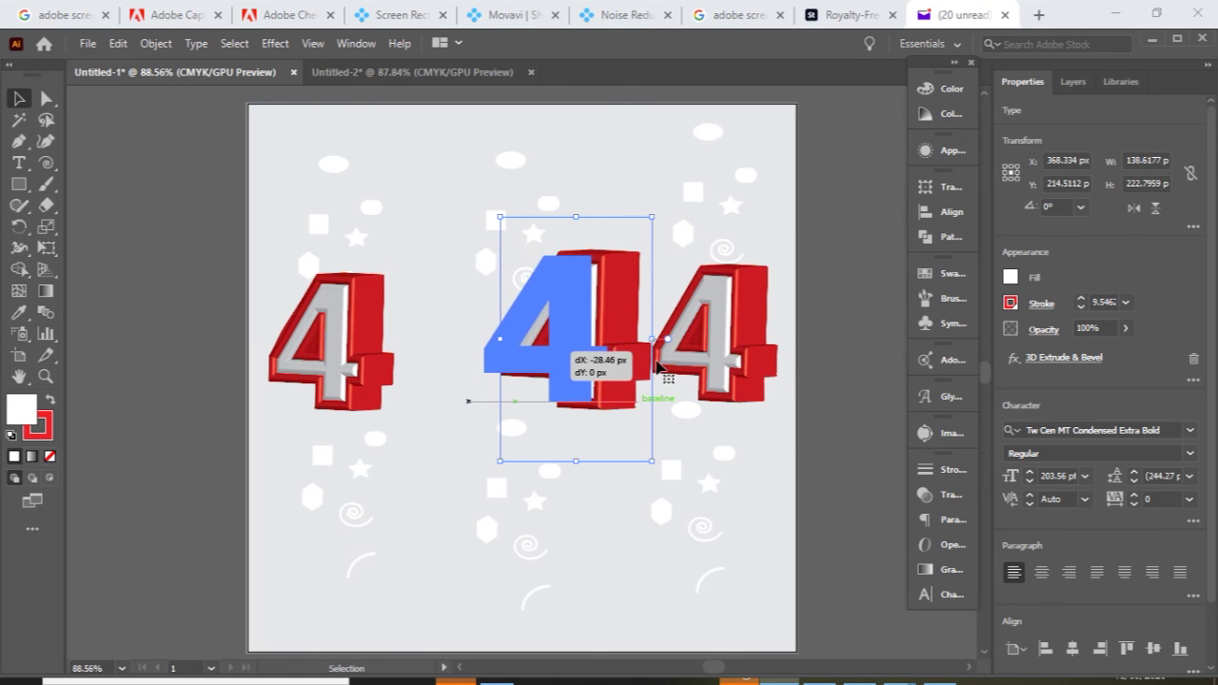
click(692, 367)
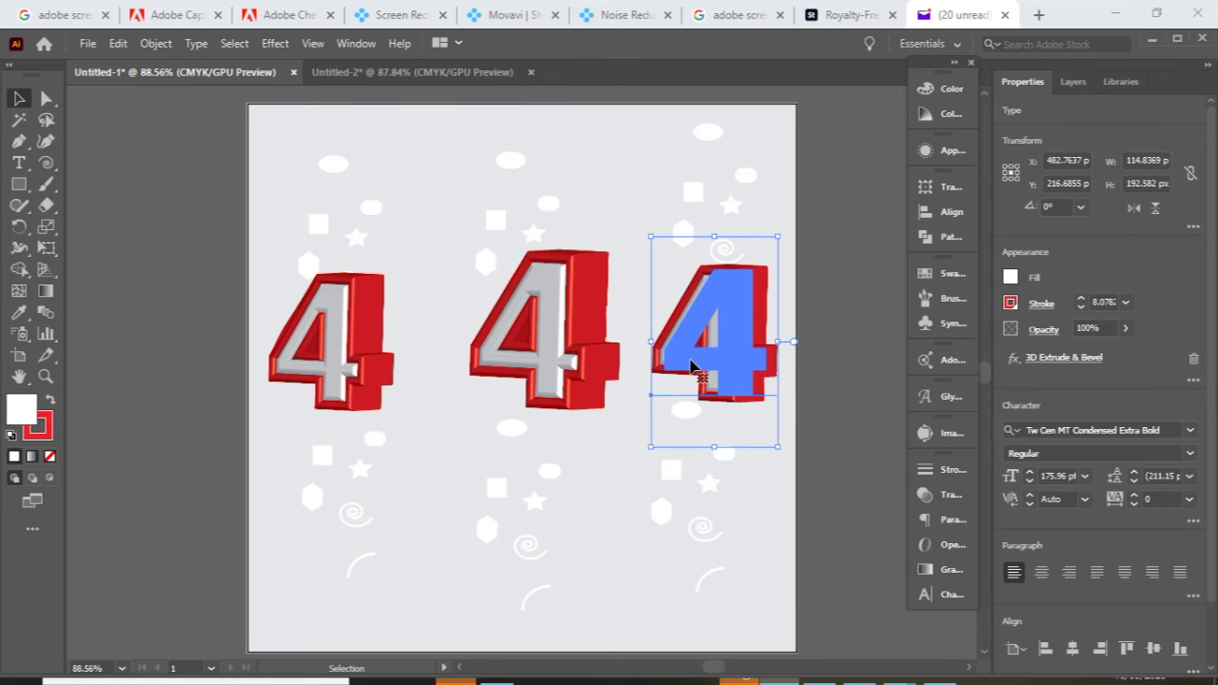
drag(714, 456, 714, 490)
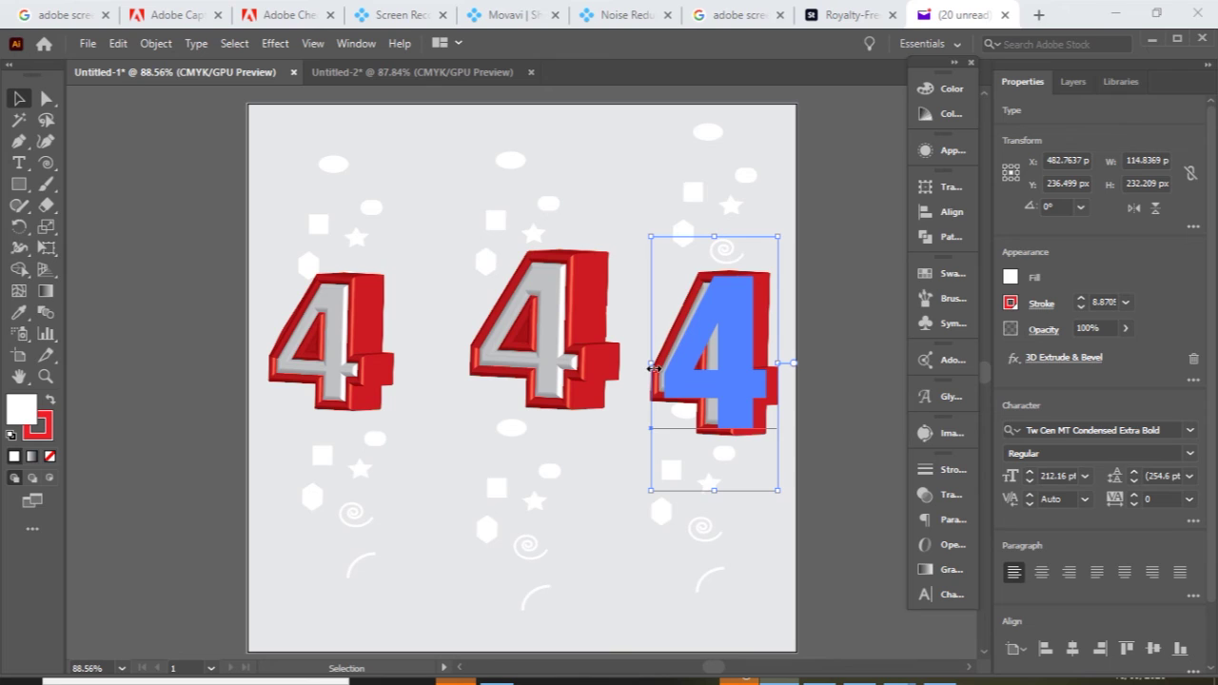
drag(653, 366, 623, 366)
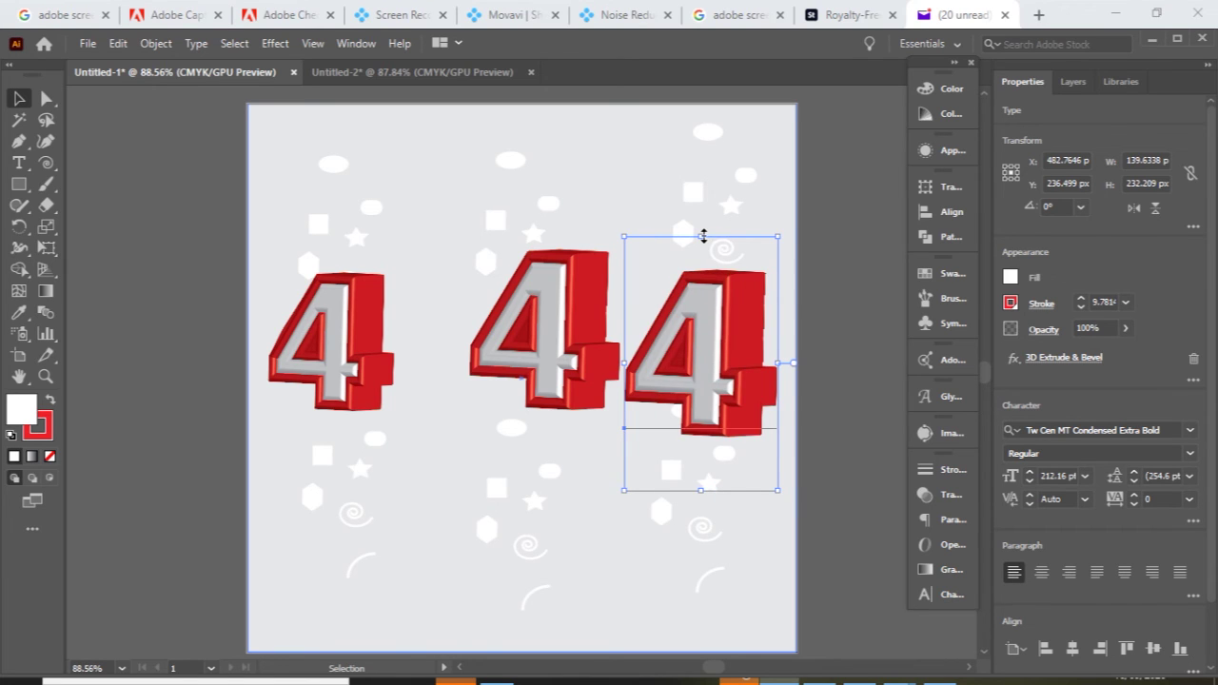
drag(704, 235, 700, 205)
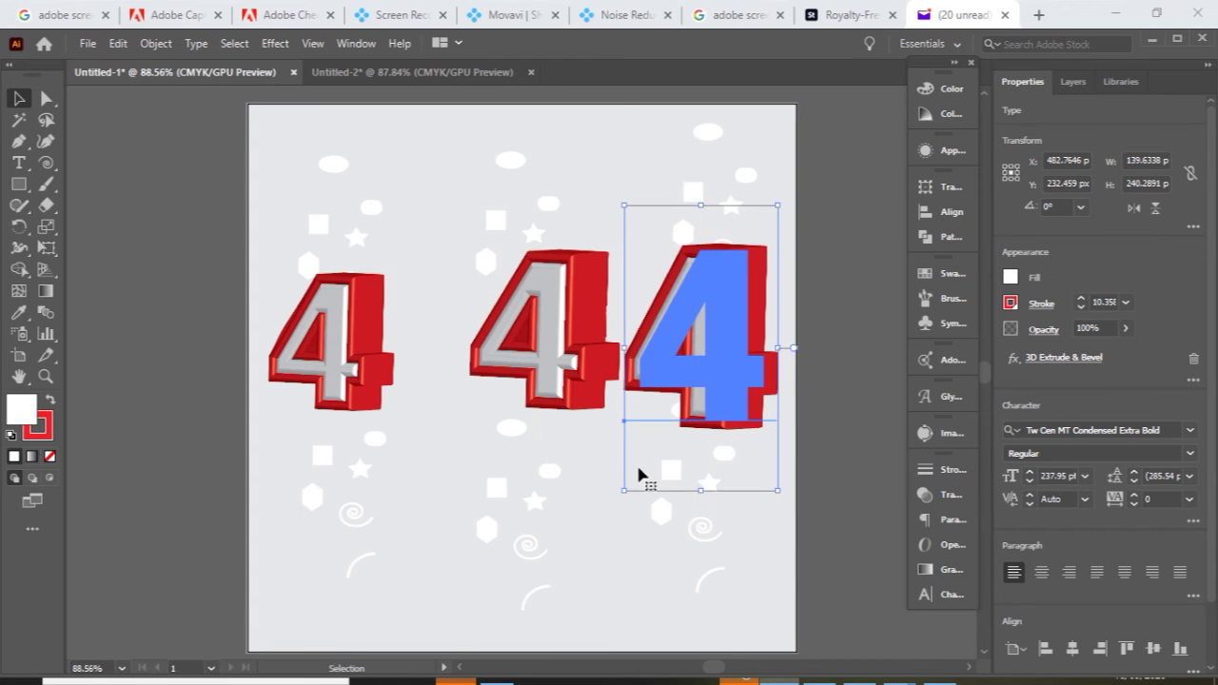
click(361, 367)
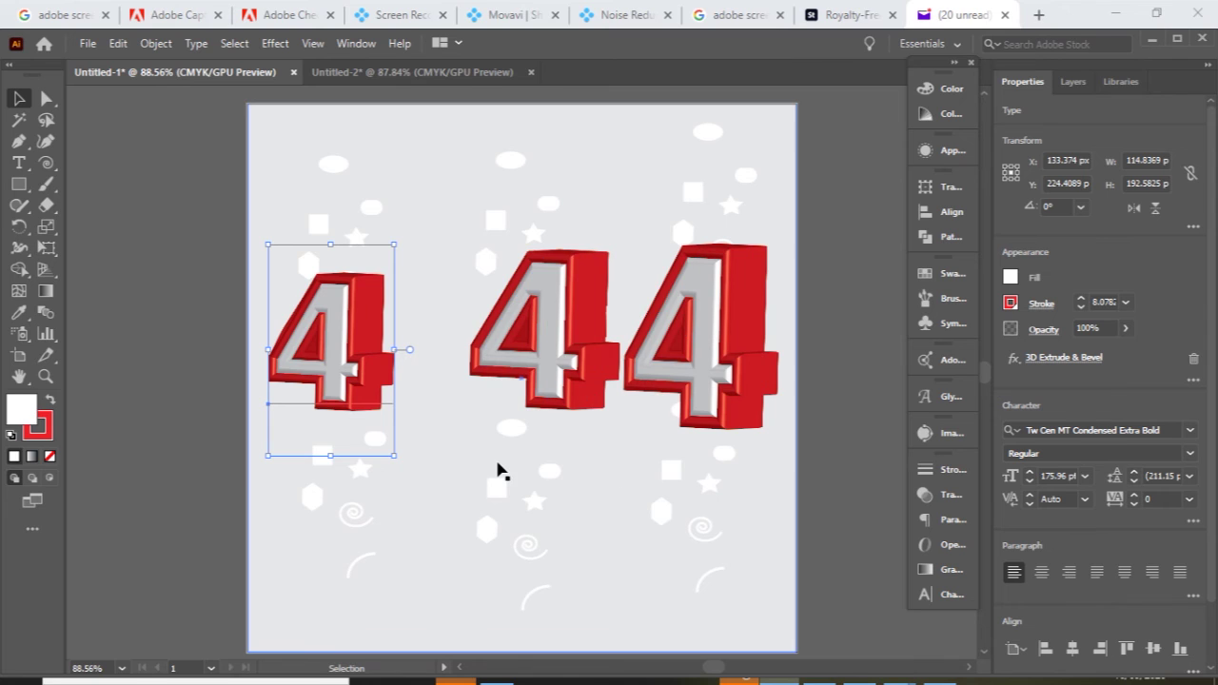
click(498, 469)
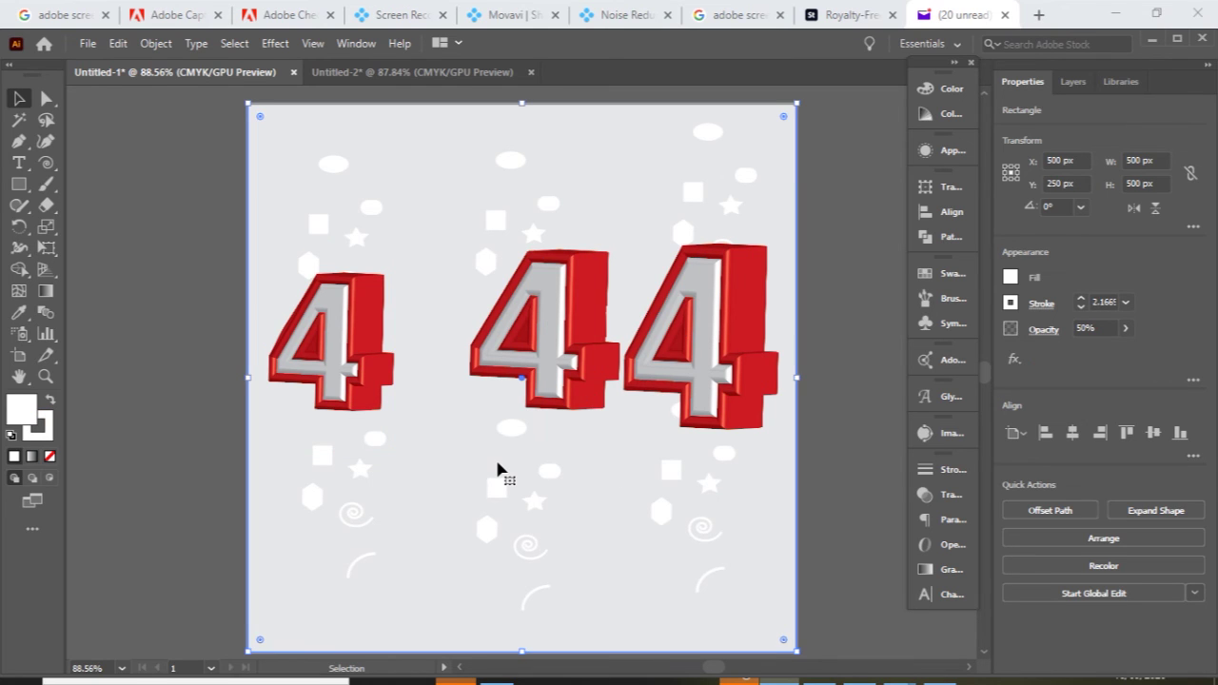
Step: Use File > Place to load the batch_my-standing photo
click(86, 43)
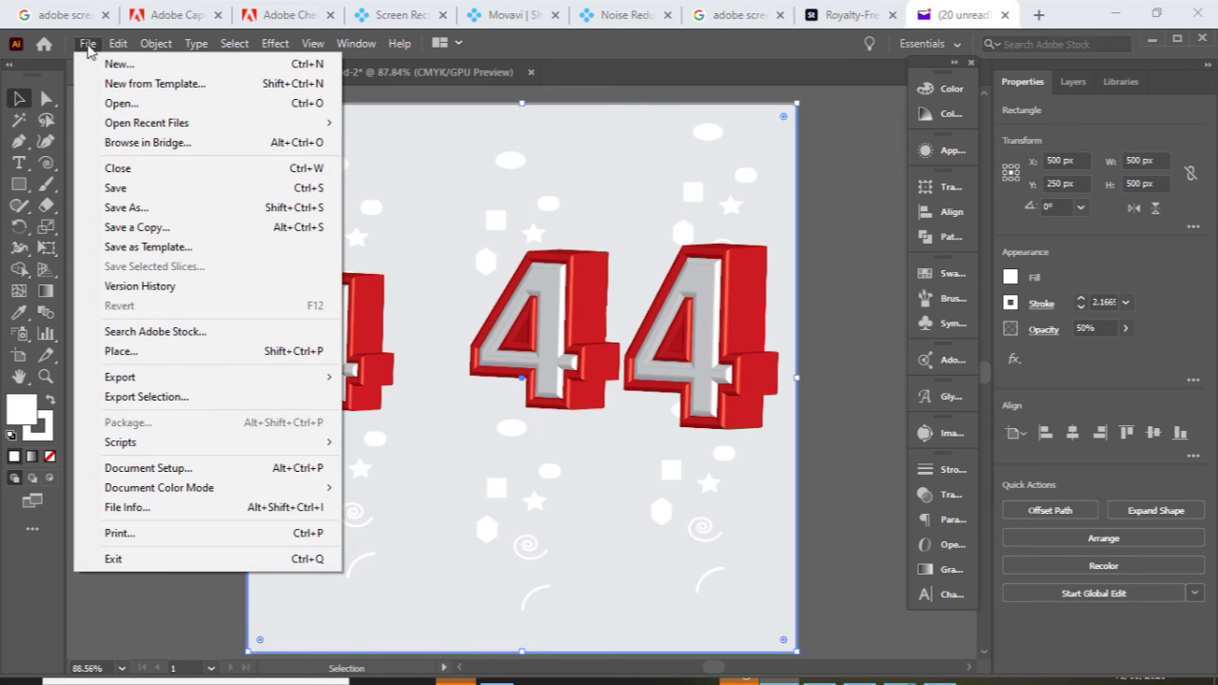
click(169, 365)
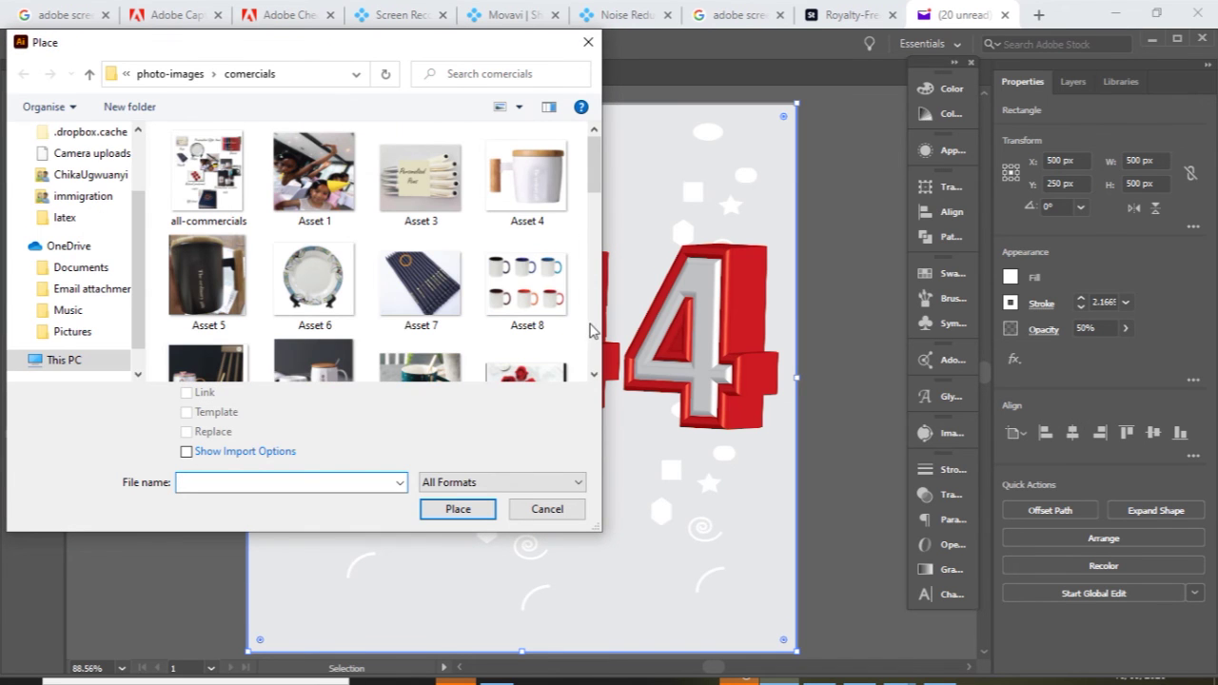
scroll(592, 337, down, 2)
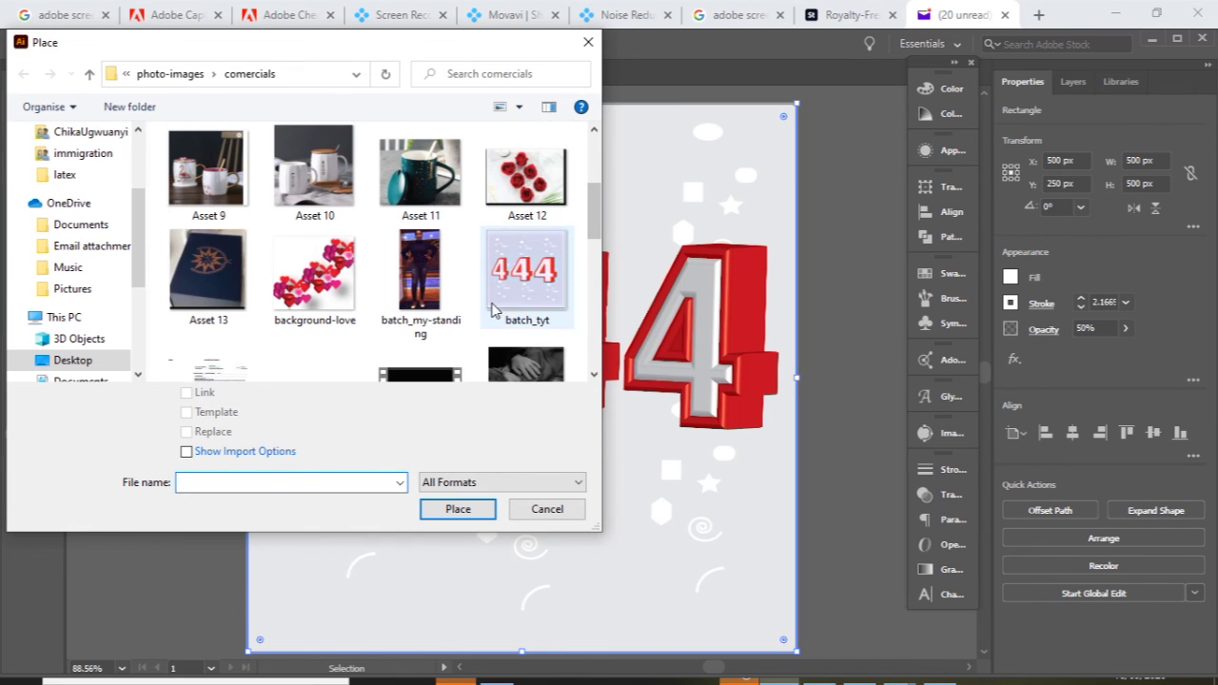
click(433, 301)
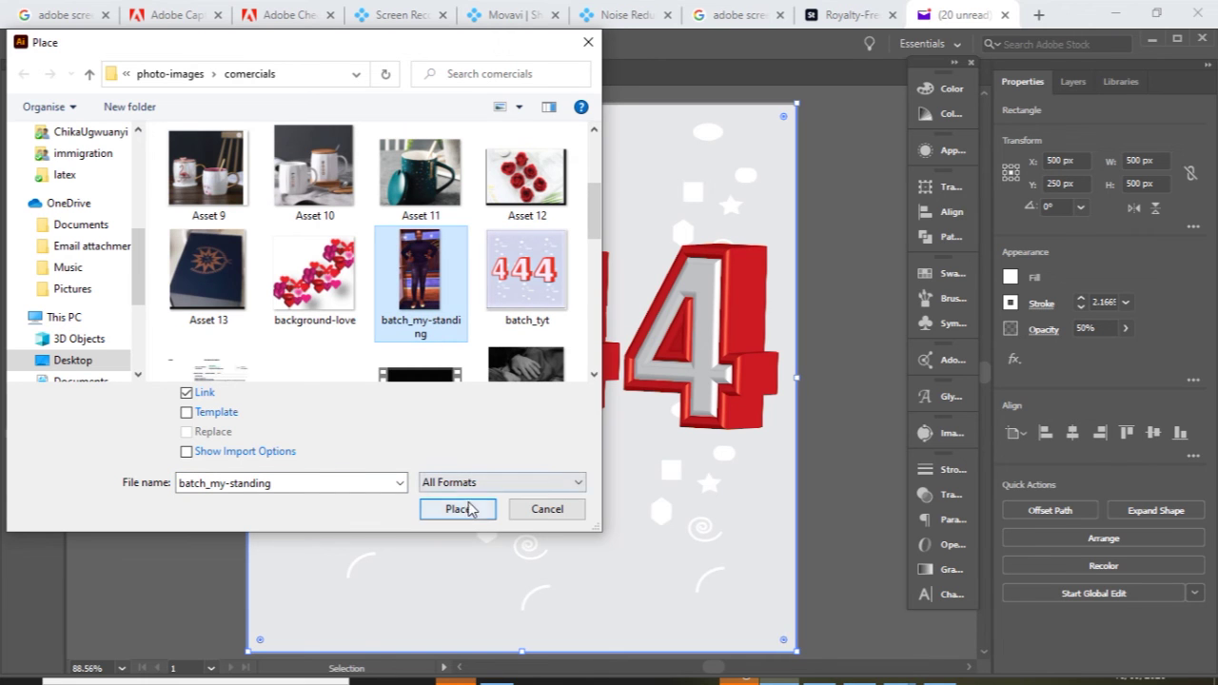
click(466, 506)
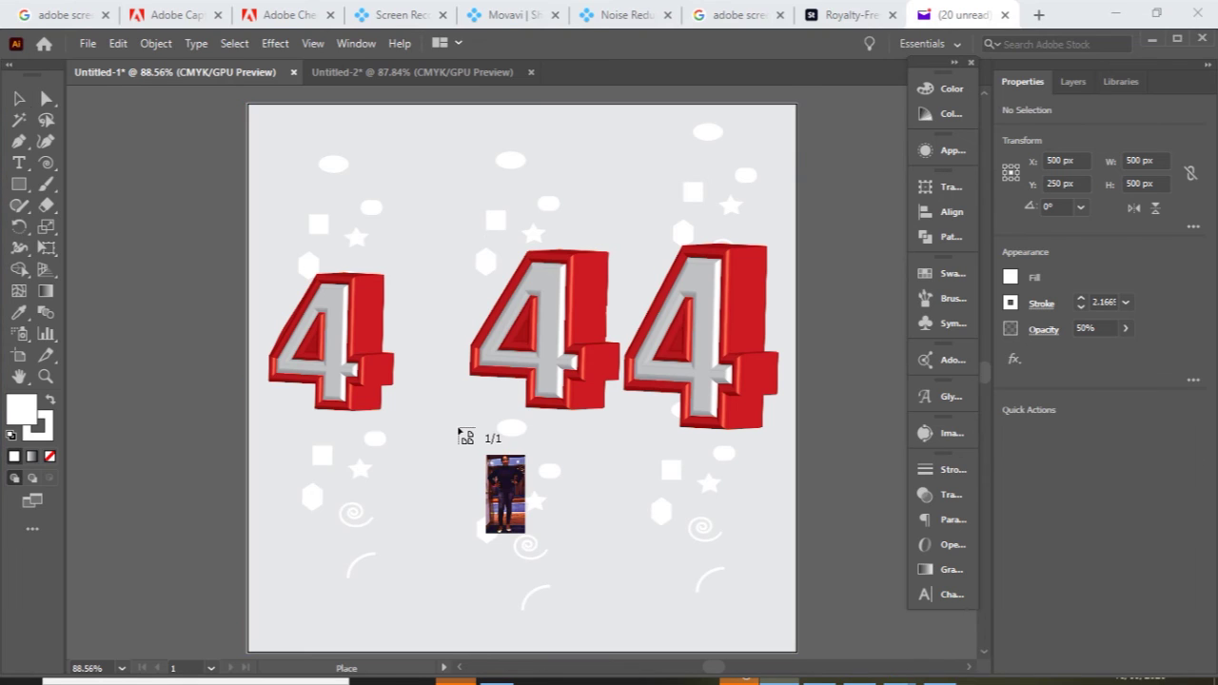
Step: Drop the photo between the left and middle 4s and resize it to 133 × 500 px
key(Escape)
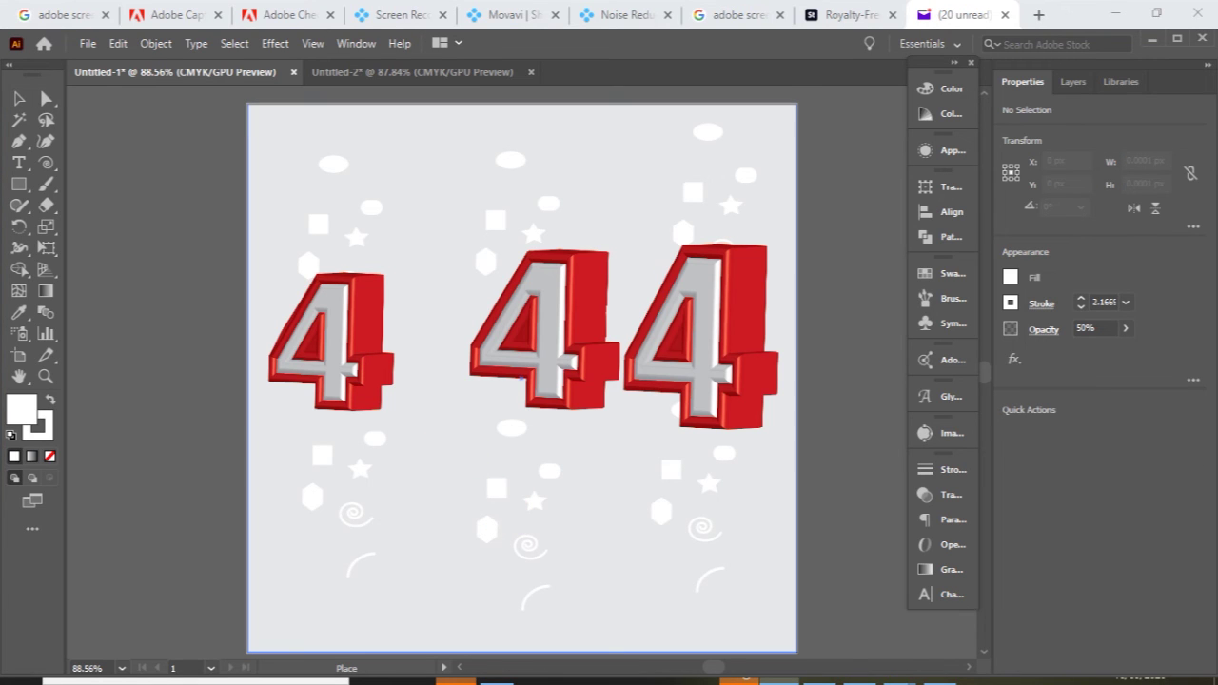
click(411, 363)
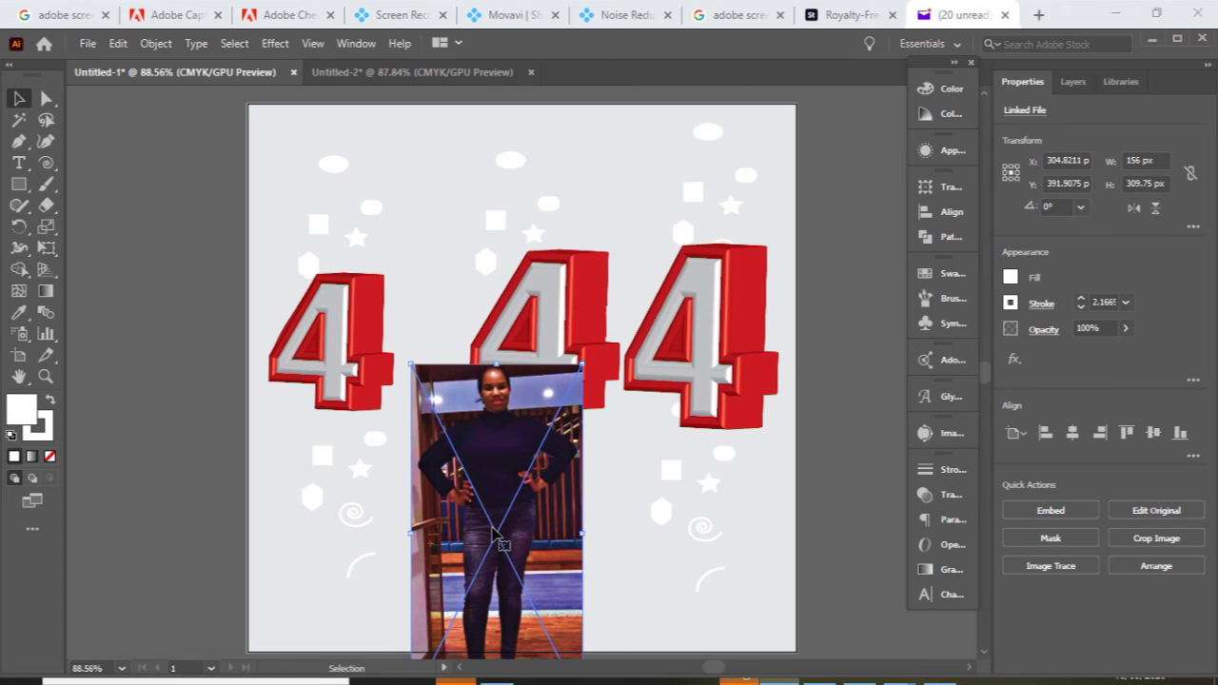
drag(492, 530, 435, 298)
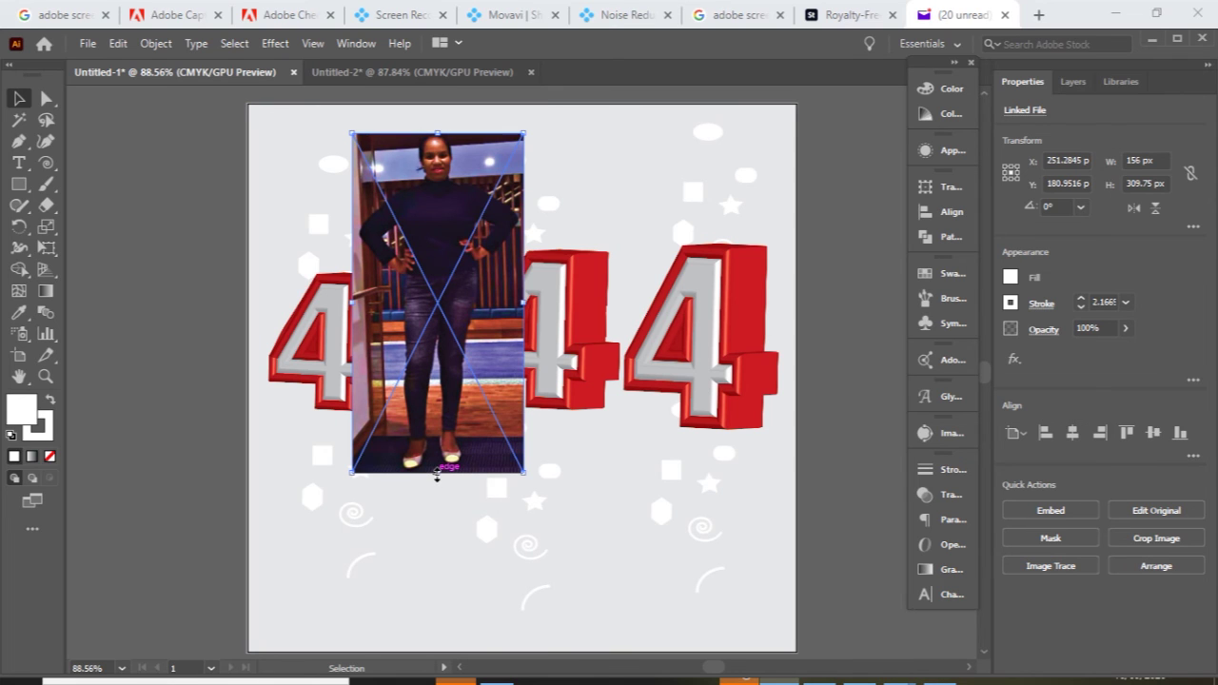
drag(436, 473, 456, 652)
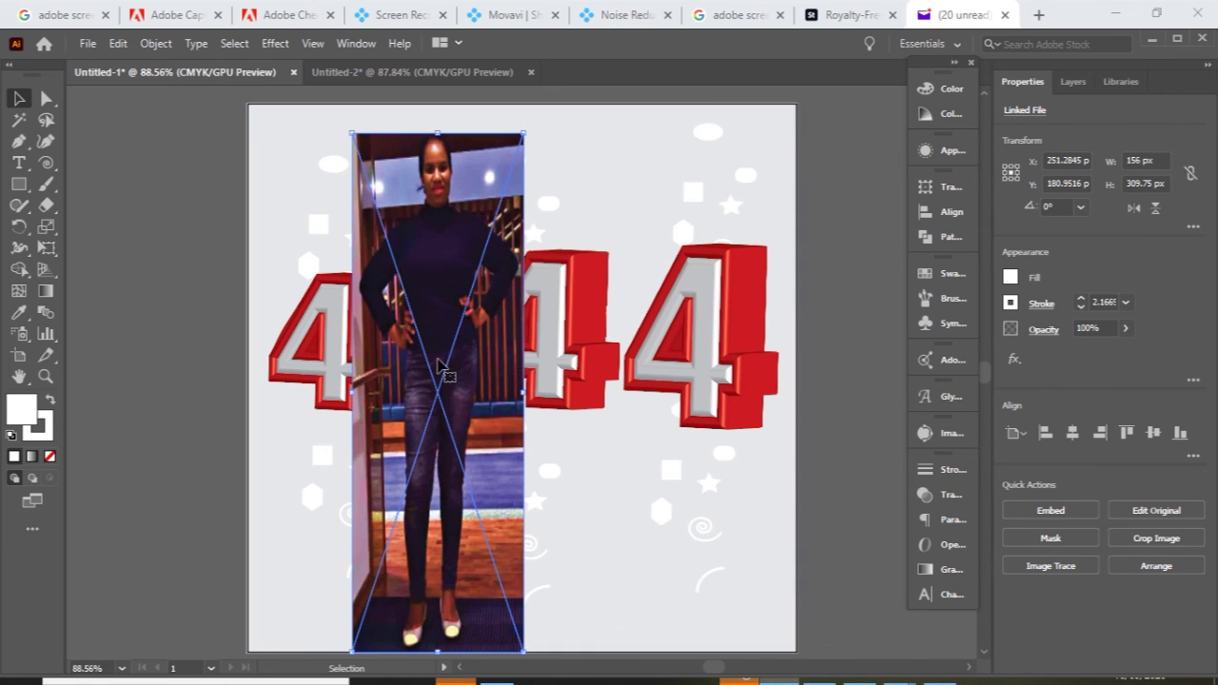
drag(437, 134, 437, 104)
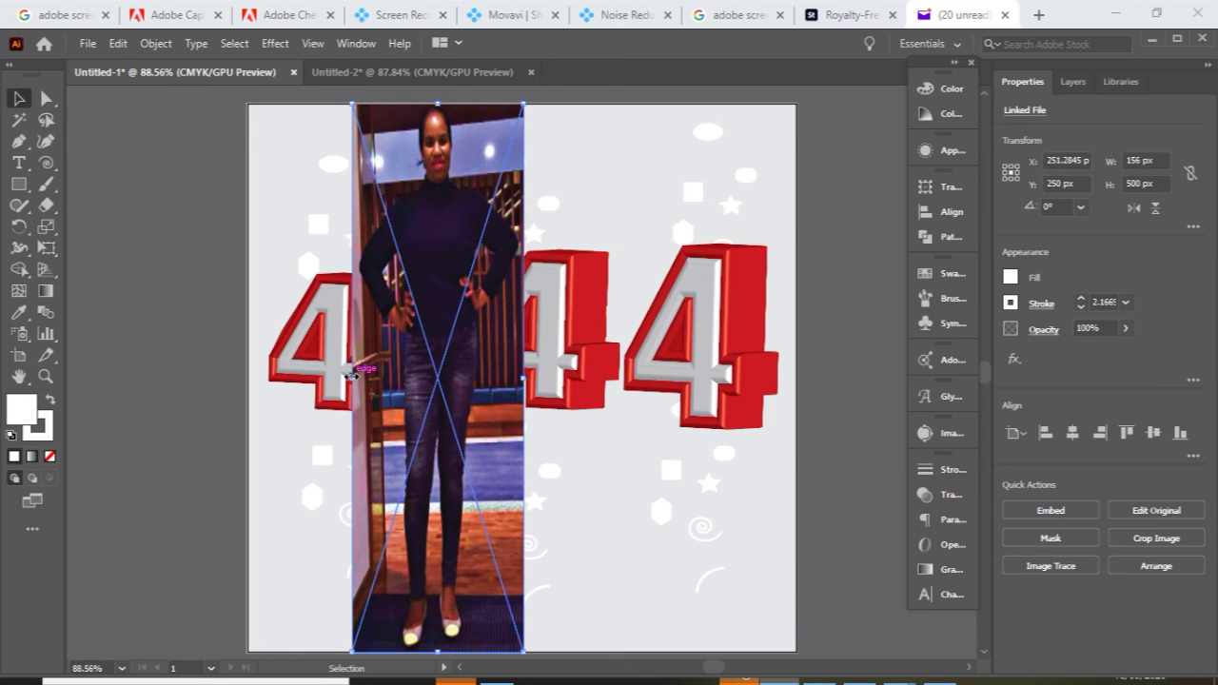
drag(351, 377, 370, 377)
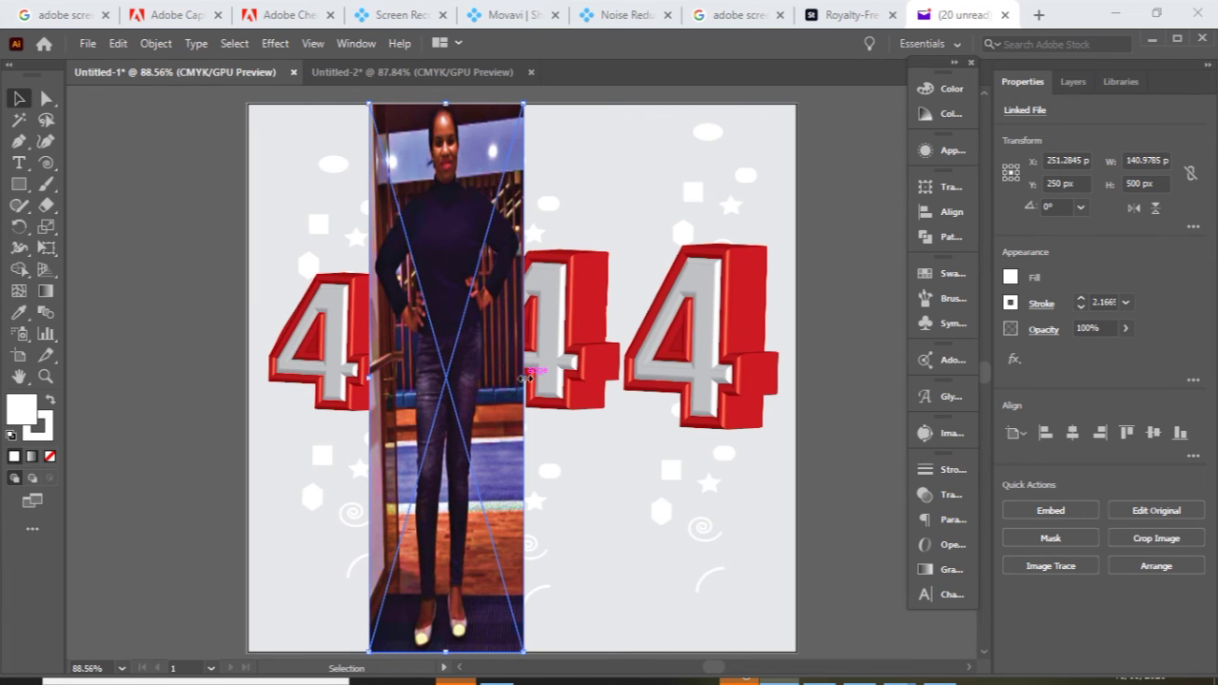
drag(522, 378, 515, 378)
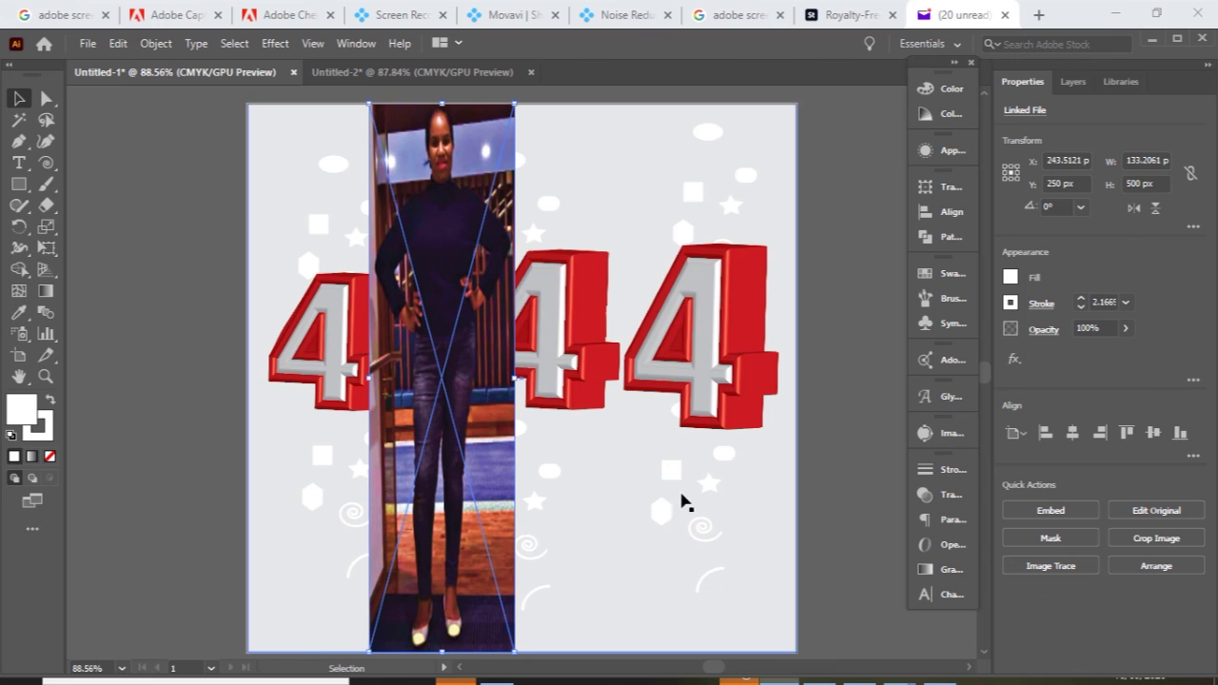
Step: Restack the woman's photo, finishing with Bring Forward to place it in front of the white shapes
click(1156, 566)
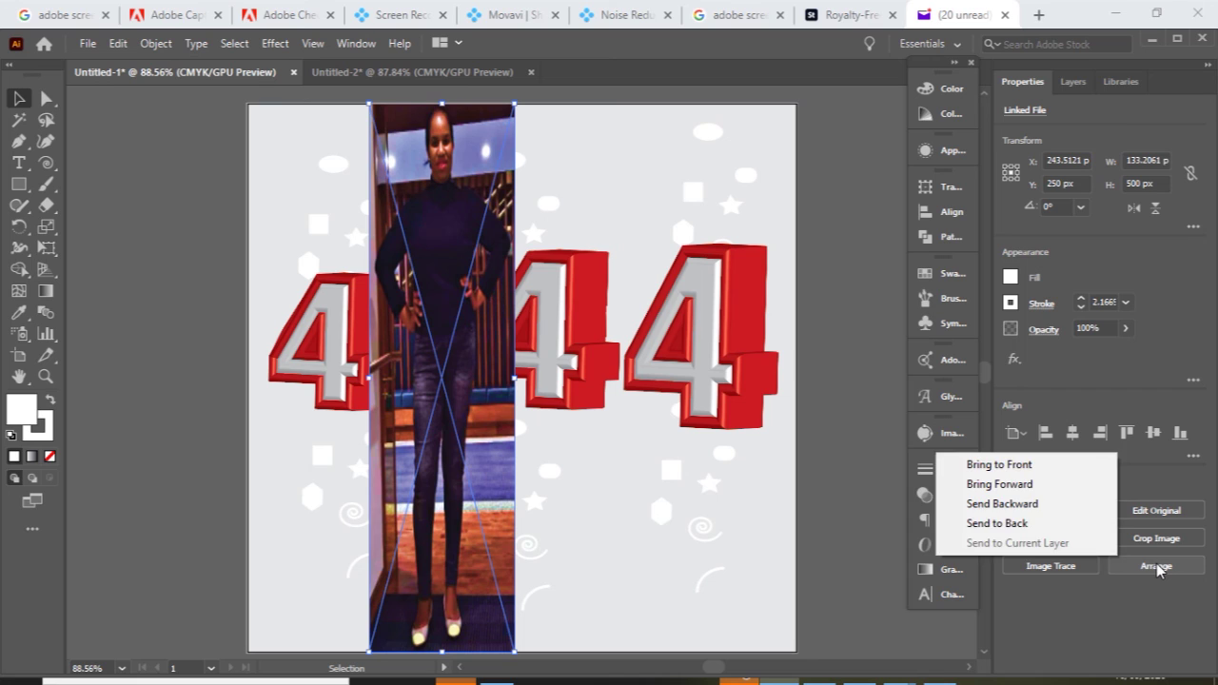
click(1078, 505)
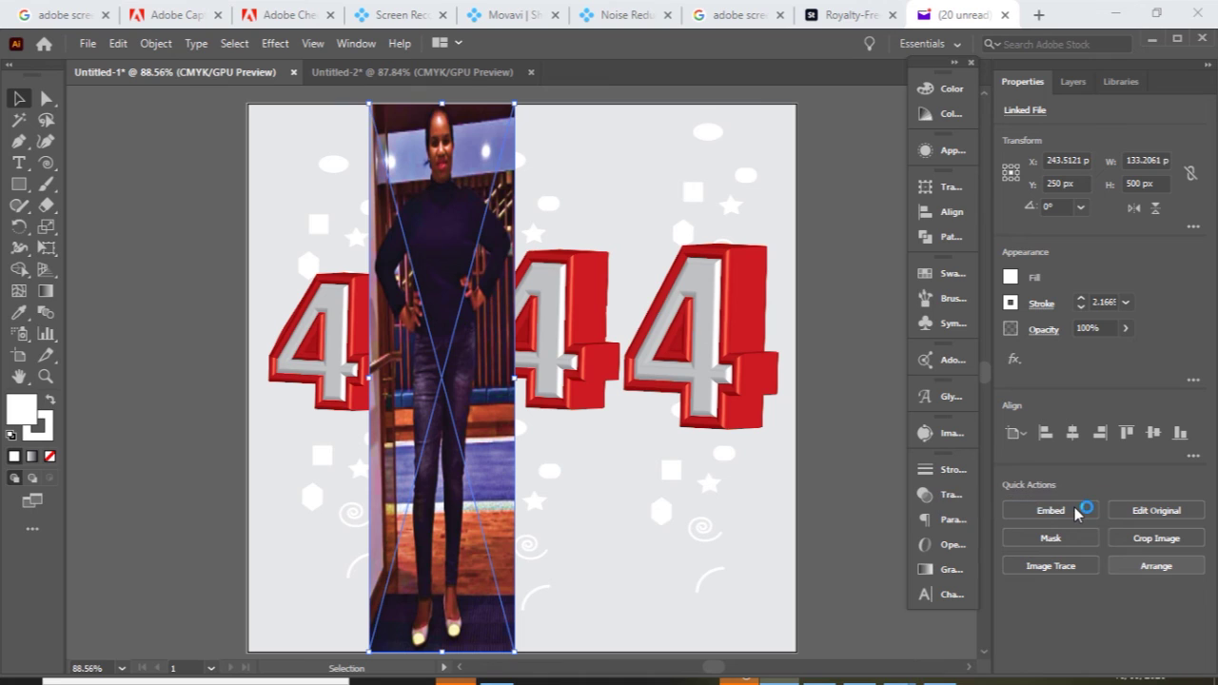
click(1156, 569)
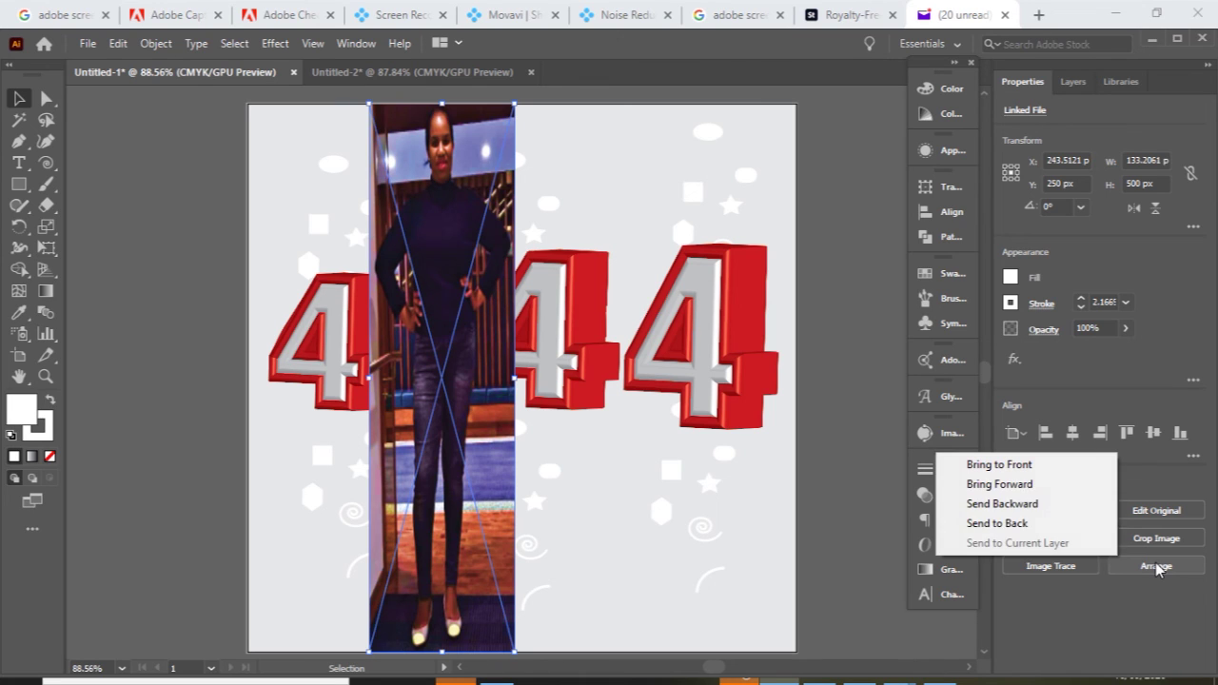
click(1046, 526)
click(1153, 567)
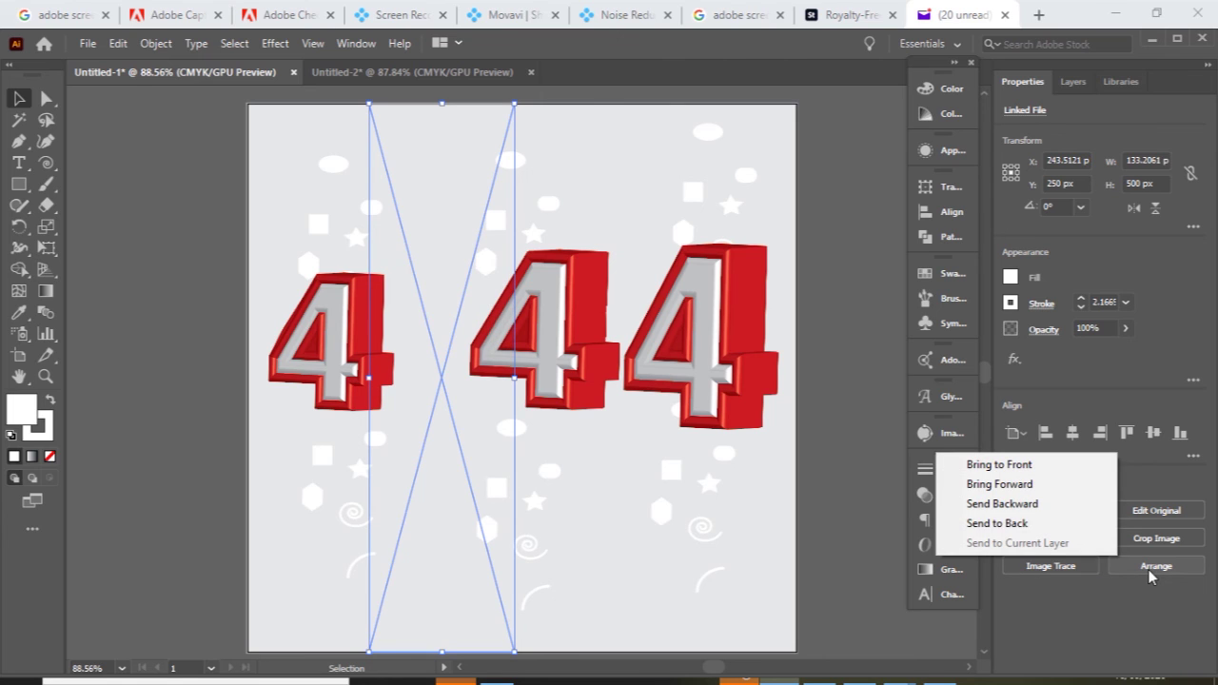
click(1071, 486)
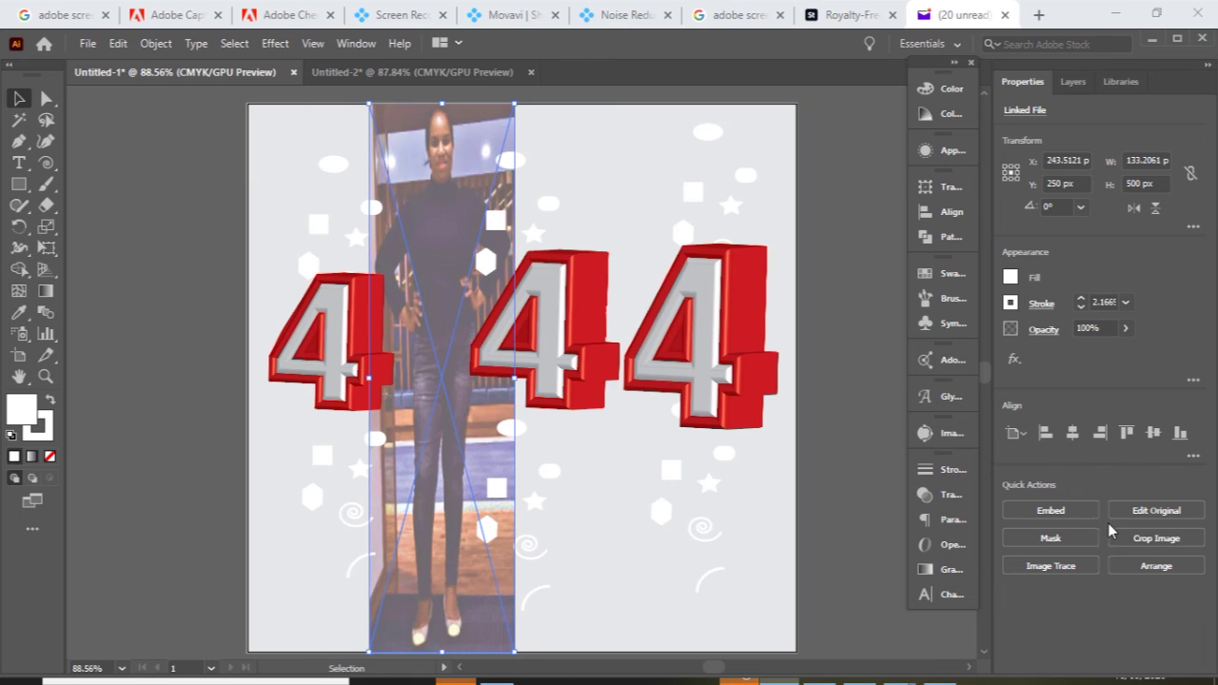
Step: Bring the 50% opacity artboard rectangle to the front over the three 4s
click(707, 502)
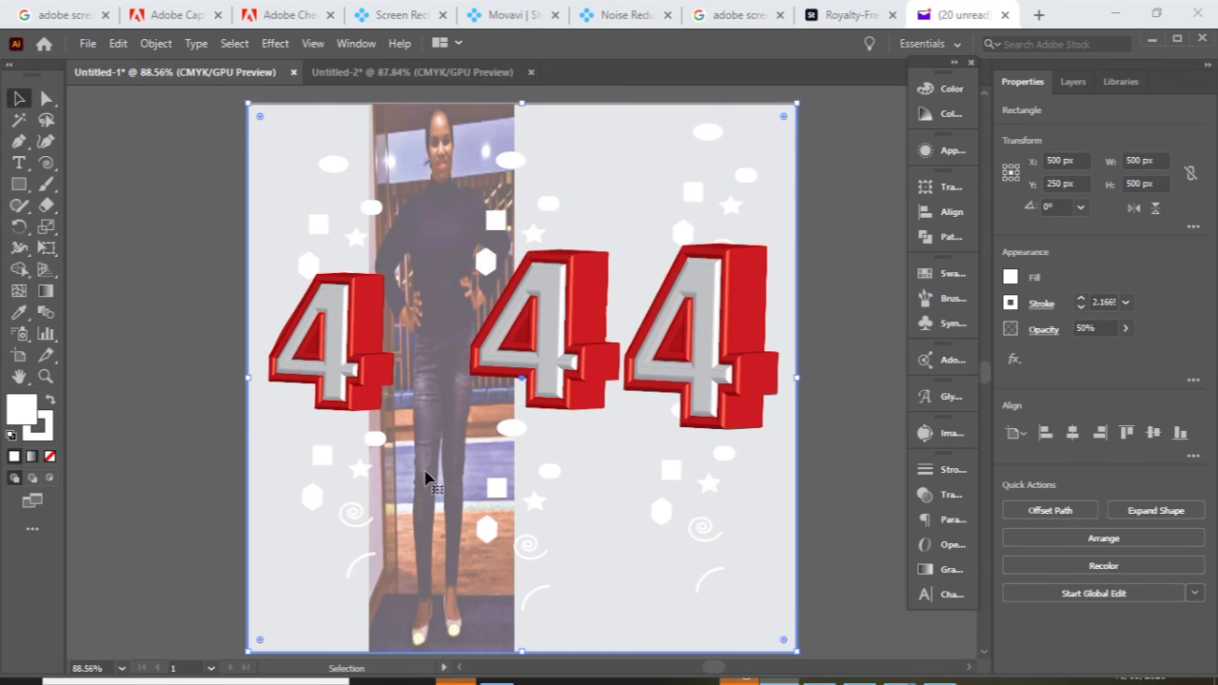
click(1139, 538)
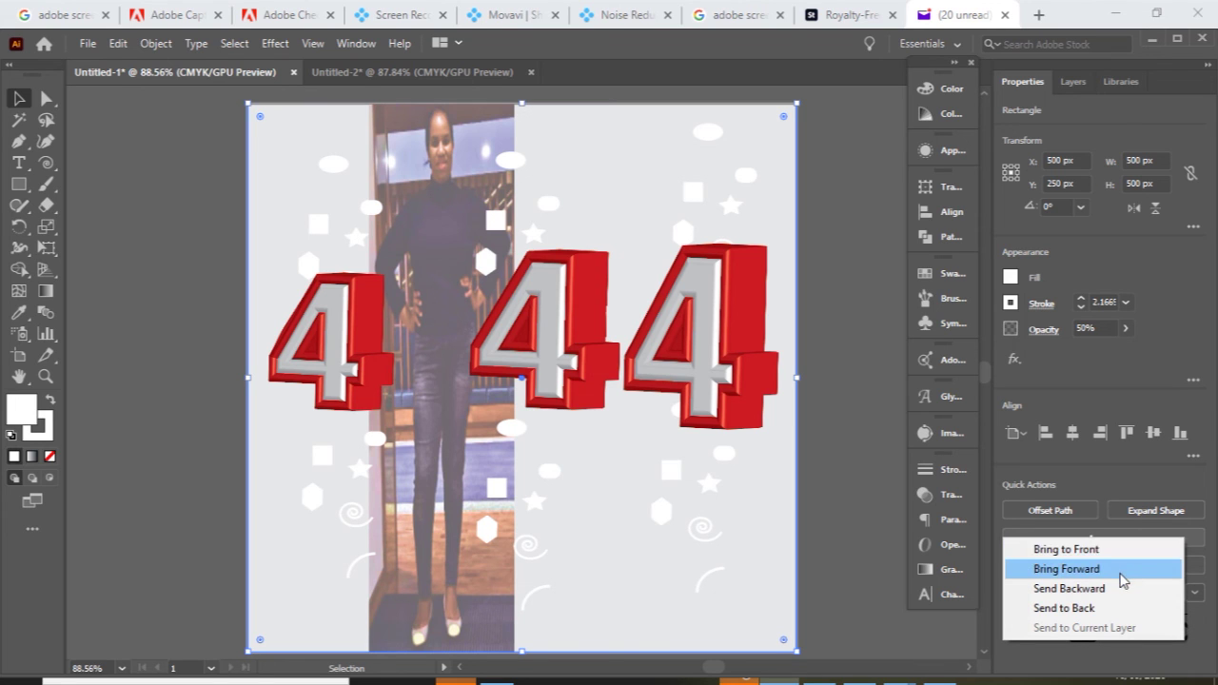
click(1120, 556)
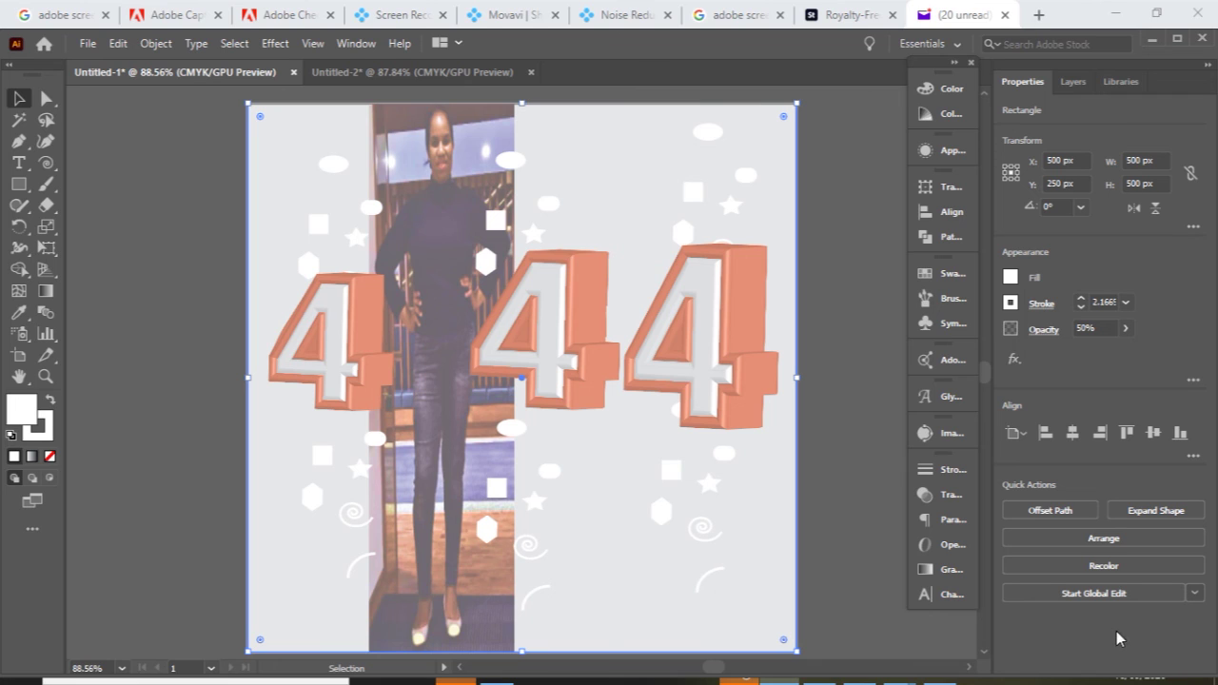
Step: Expand Layer 1 in the Layers panel and target the Linked File photo row
click(1075, 86)
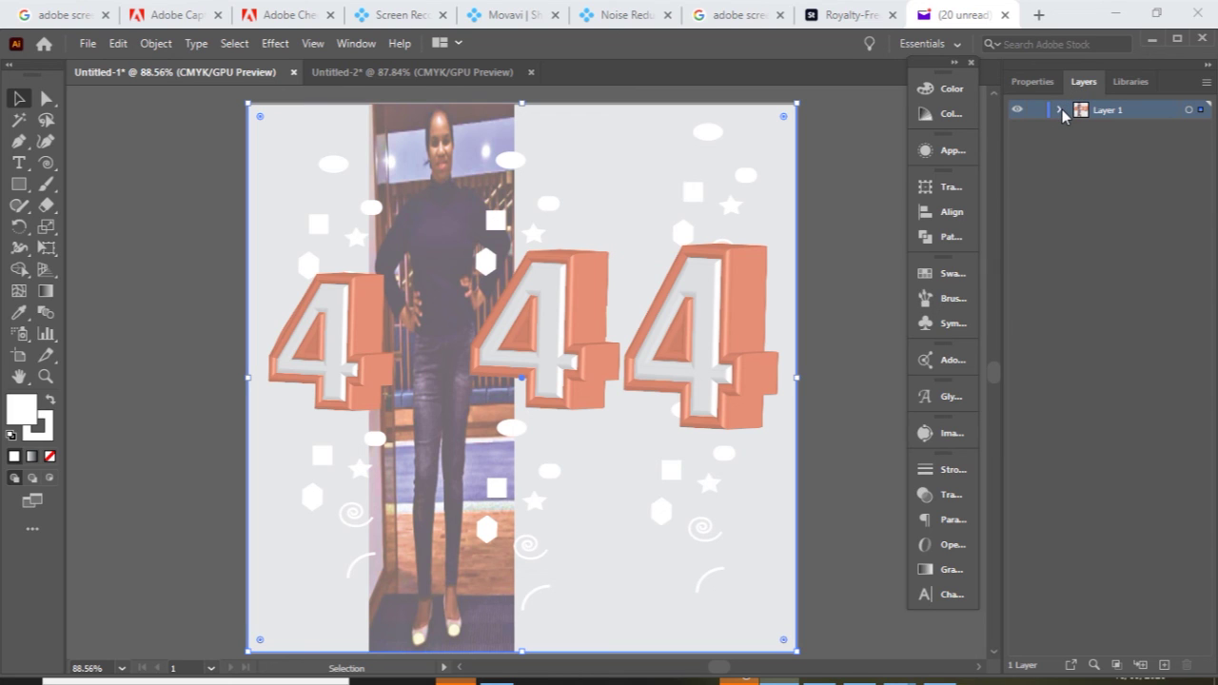
click(1059, 110)
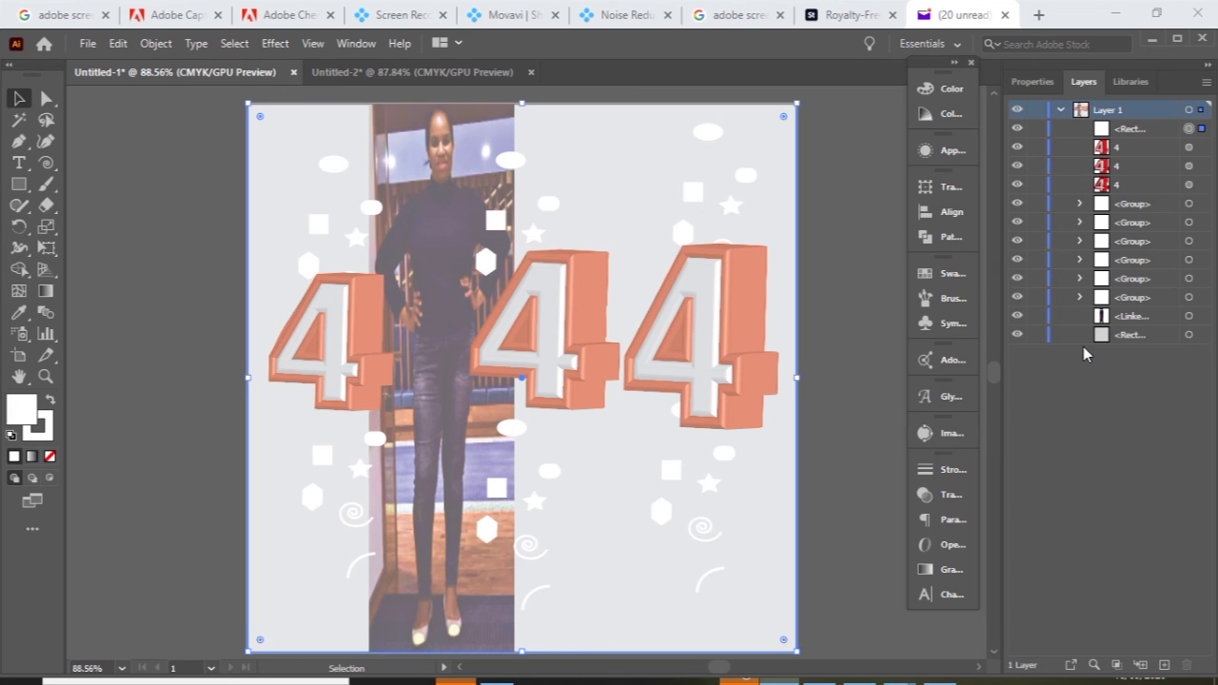
click(1189, 315)
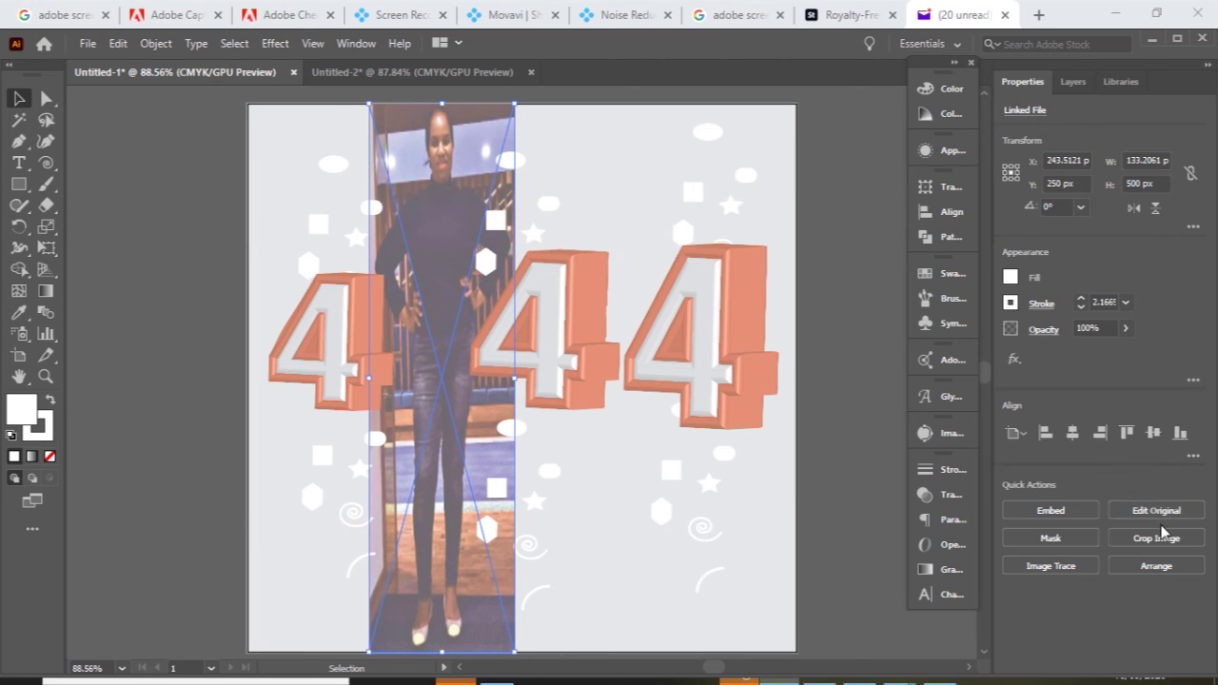
Step: Bring the photo to front, then send it one step backward
click(1157, 565)
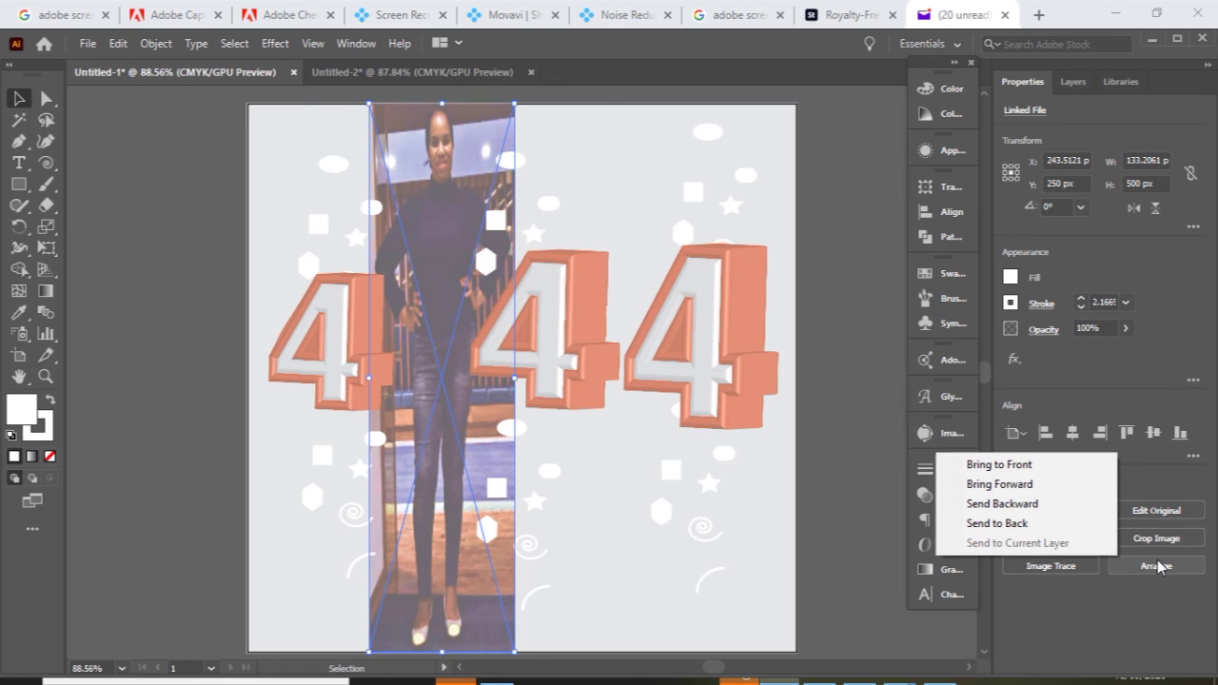
click(1034, 470)
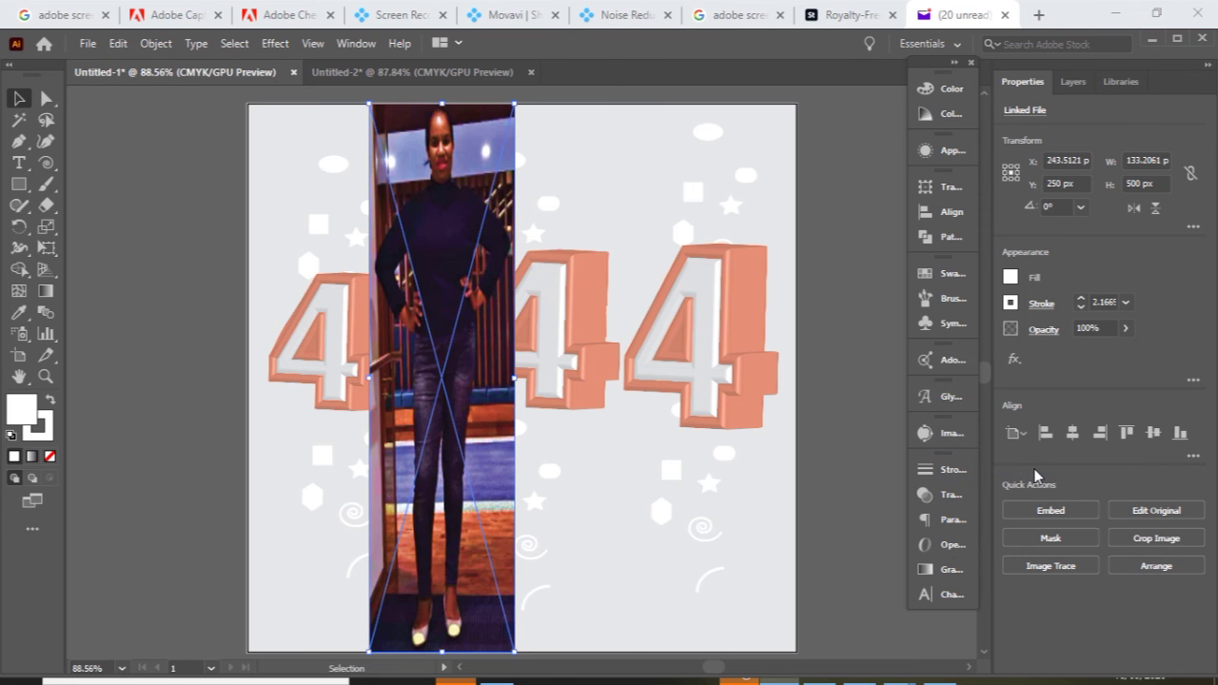
click(1142, 570)
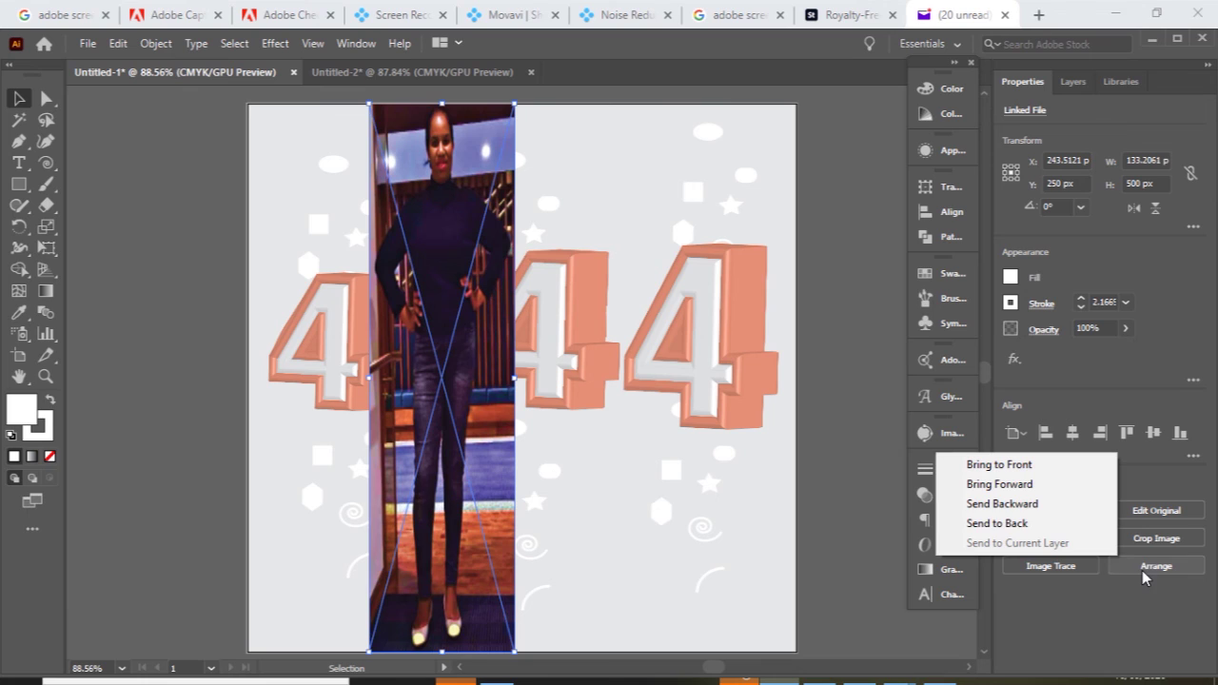
click(1048, 513)
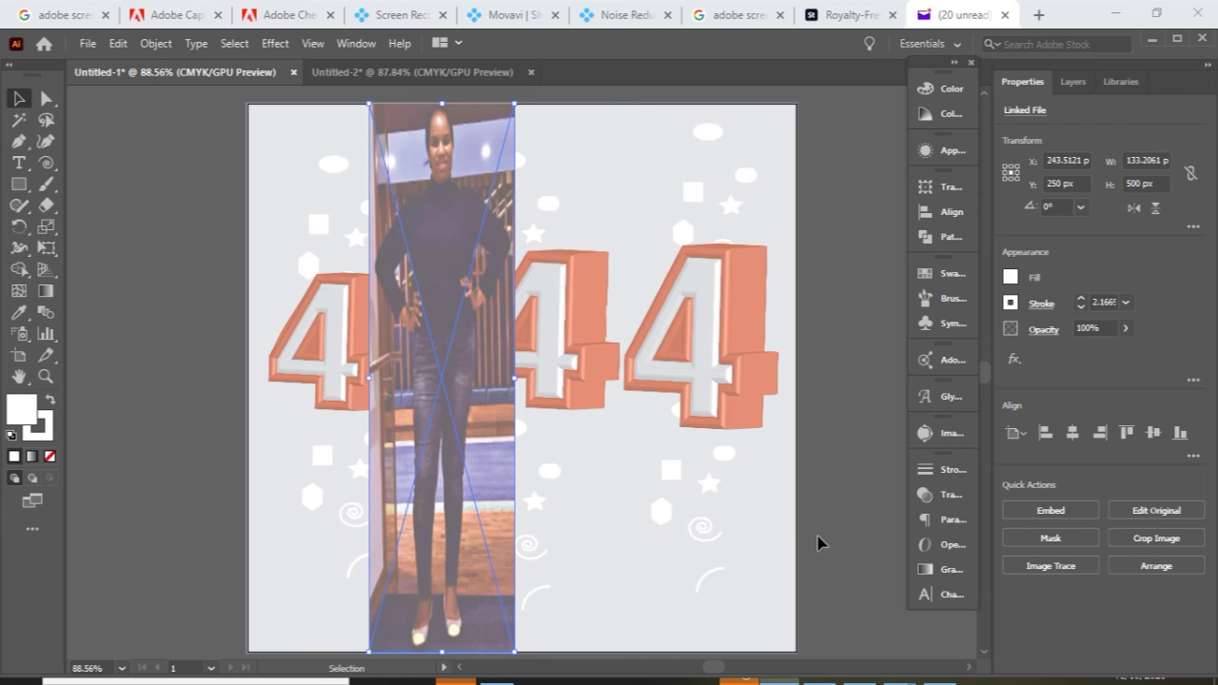
Step: Select the full-artboard overlay rectangle and show it in the Layers panel
click(820, 542)
click(474, 531)
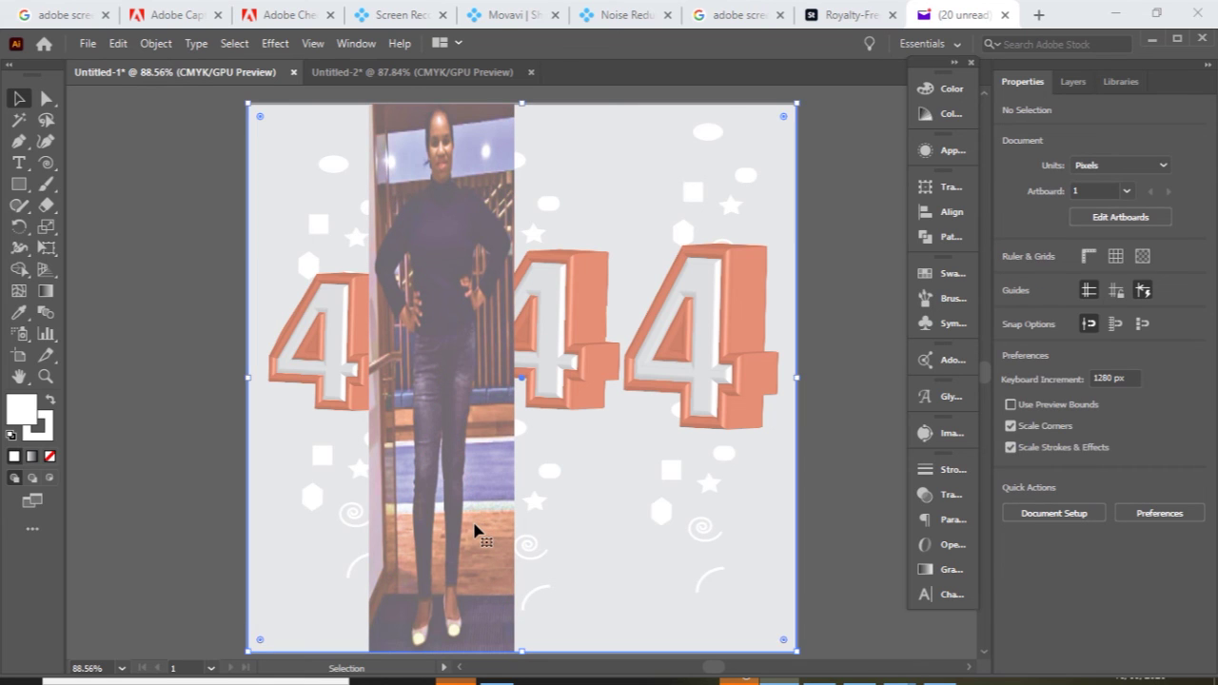
click(1073, 82)
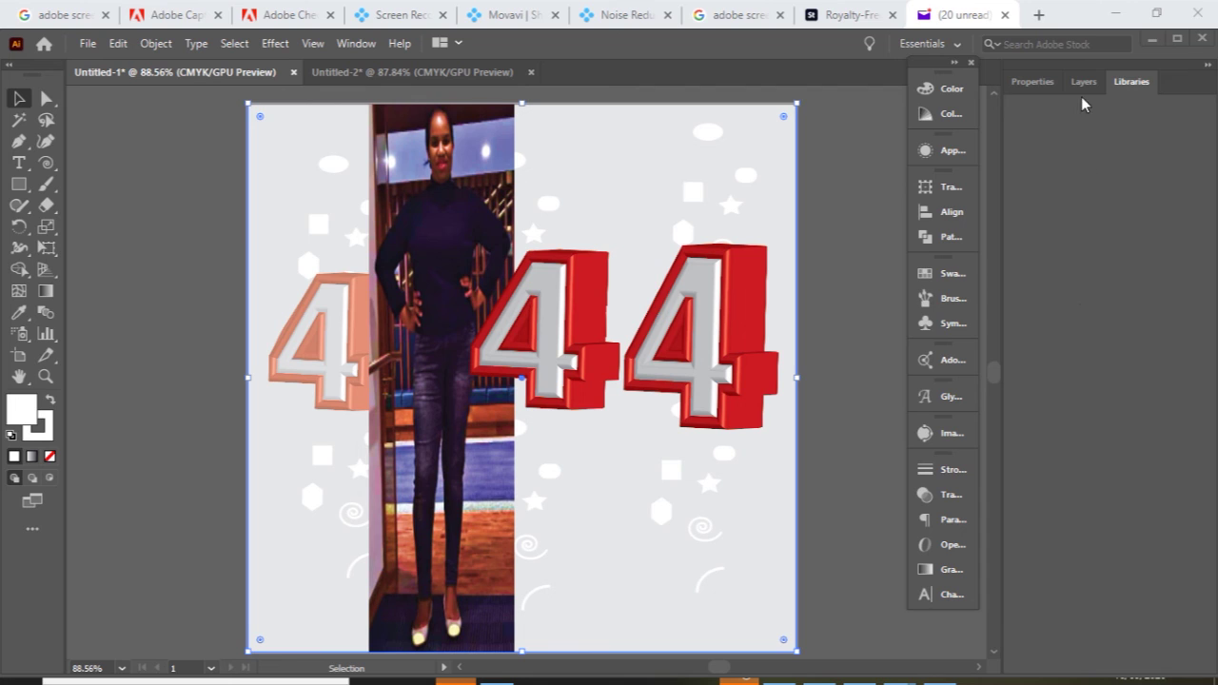
Step: Target the lower 4 text layer in the Layers panel to select the pale left 4
click(1082, 82)
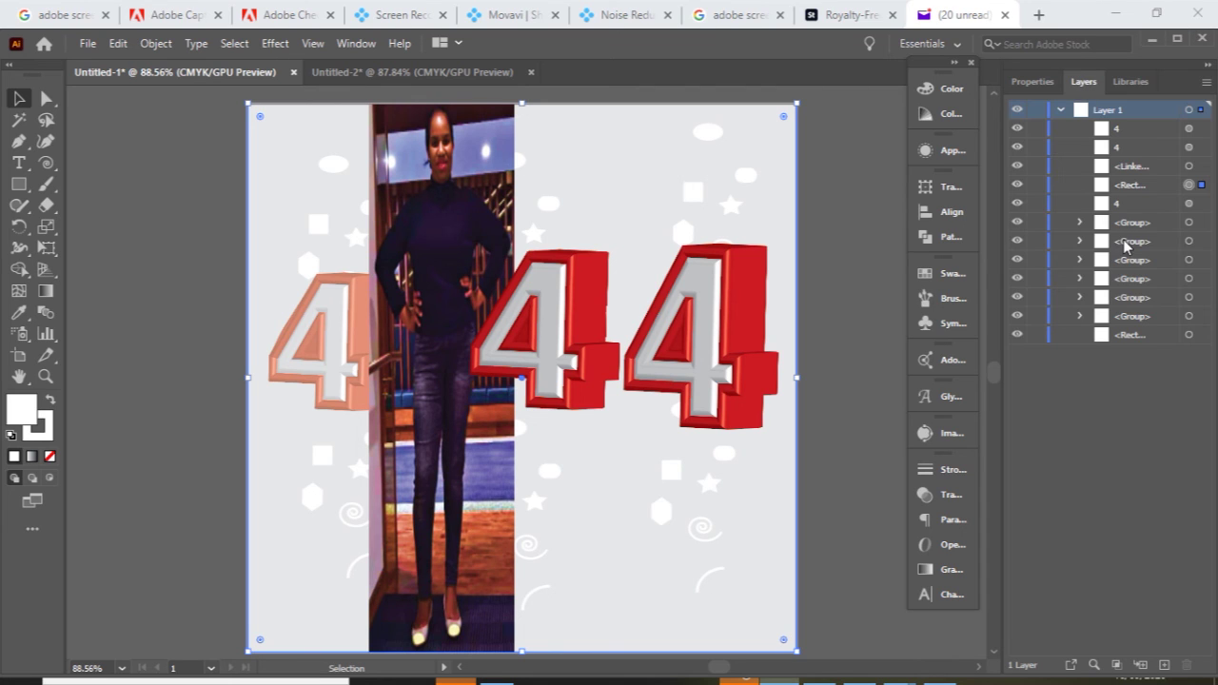
click(1197, 205)
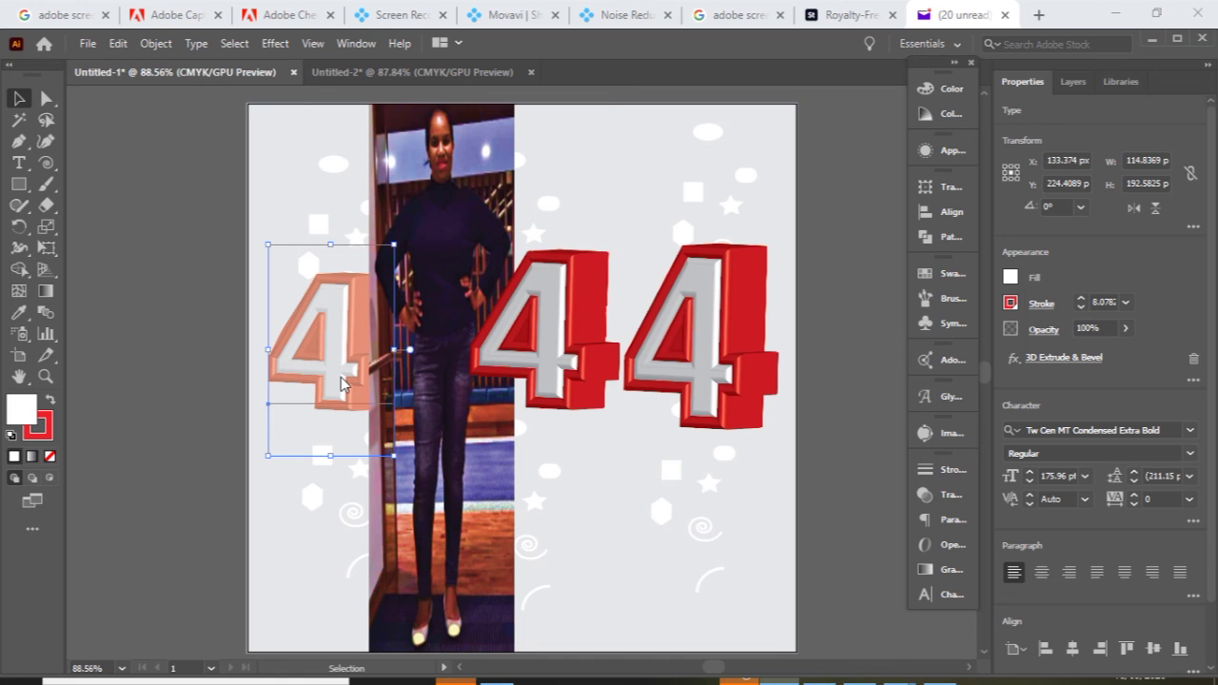
Step: Bring the left 4 to front via the right-click Arrange menu, then deselect it
right_click(341, 377)
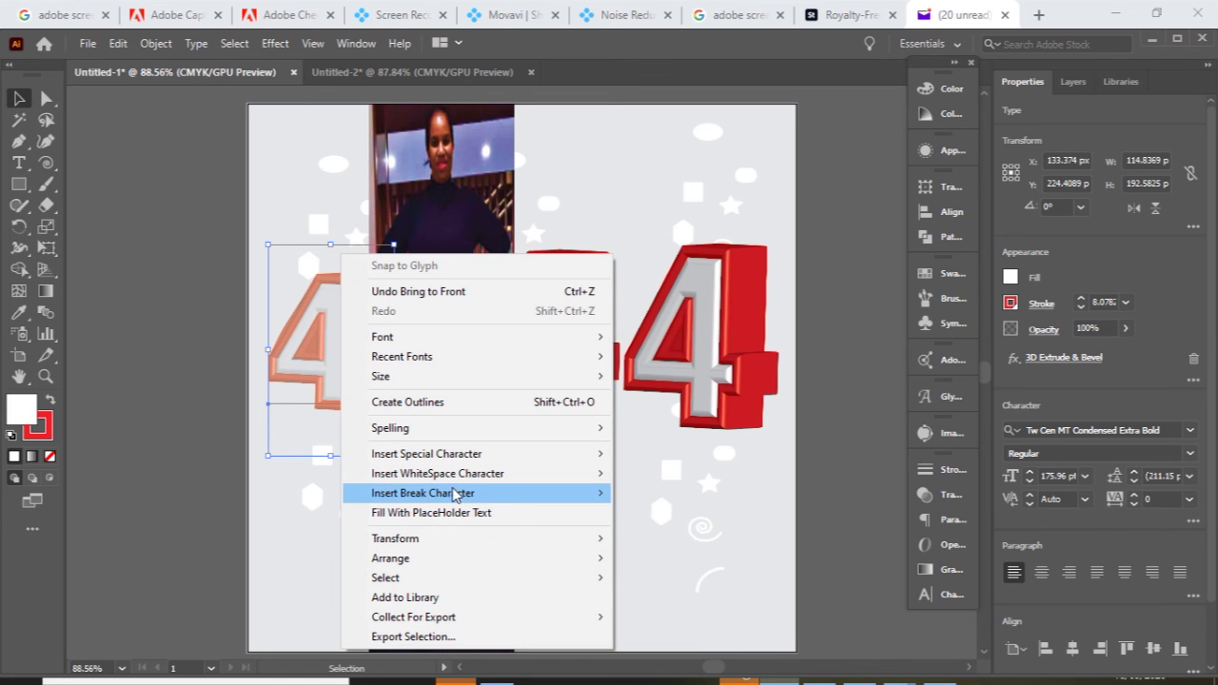
mouse_move(529, 540)
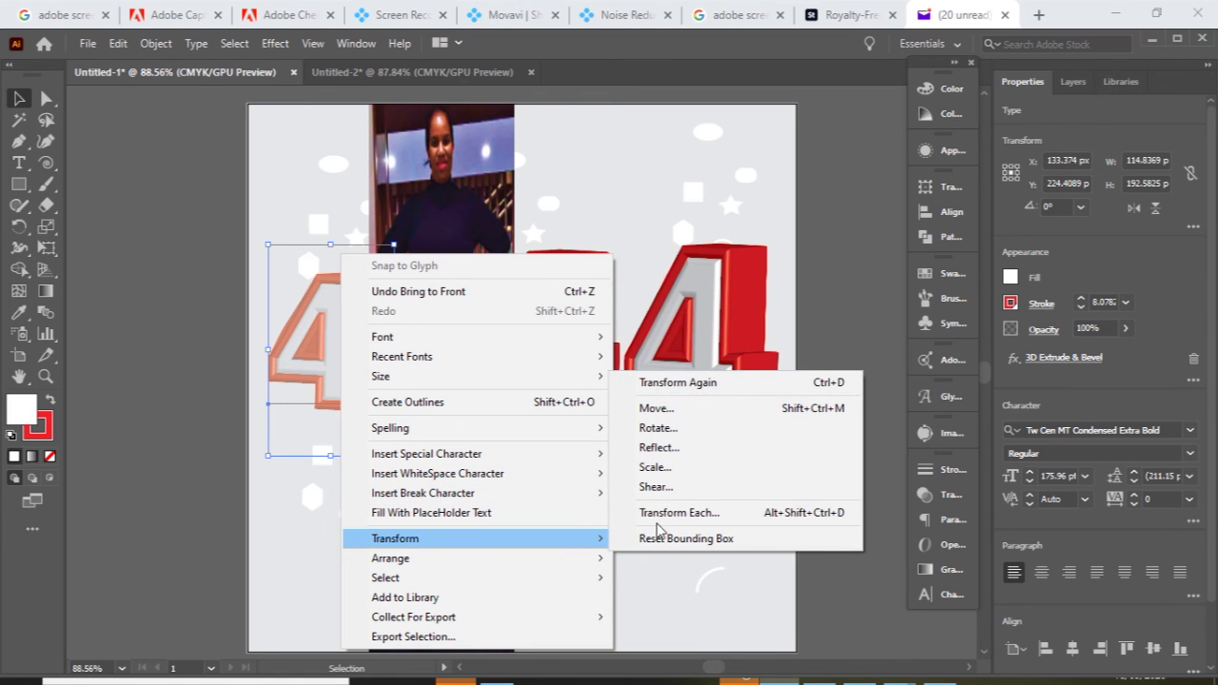
mouse_move(593, 560)
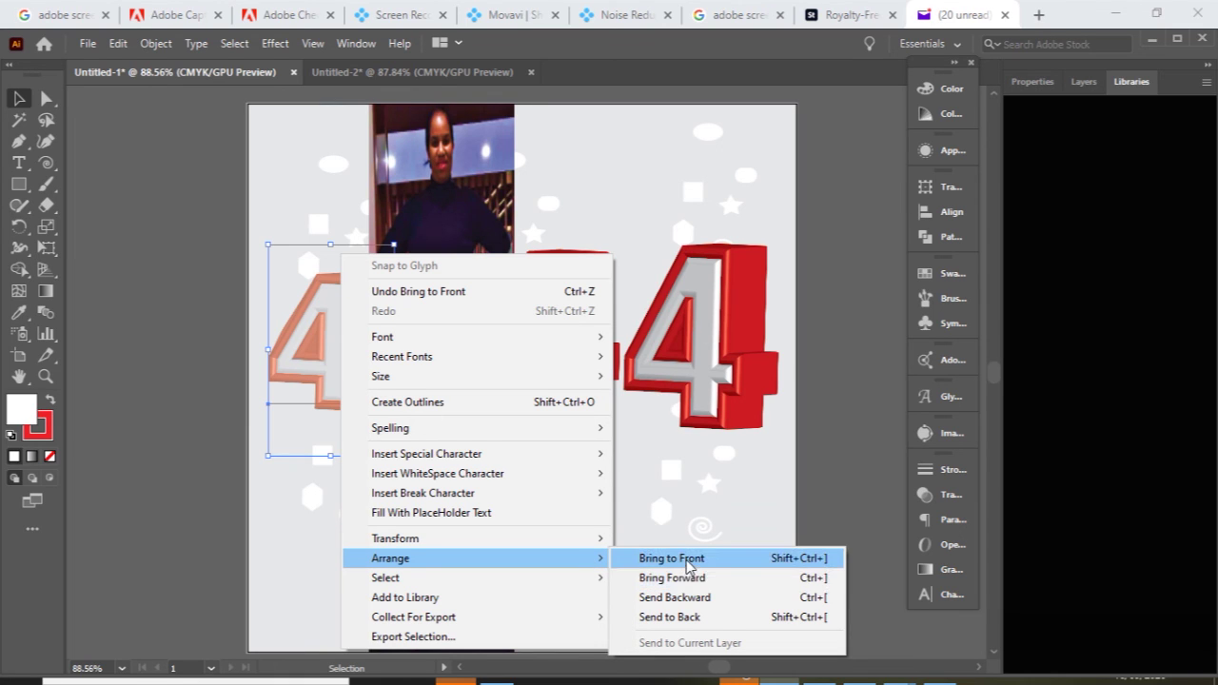
click(689, 565)
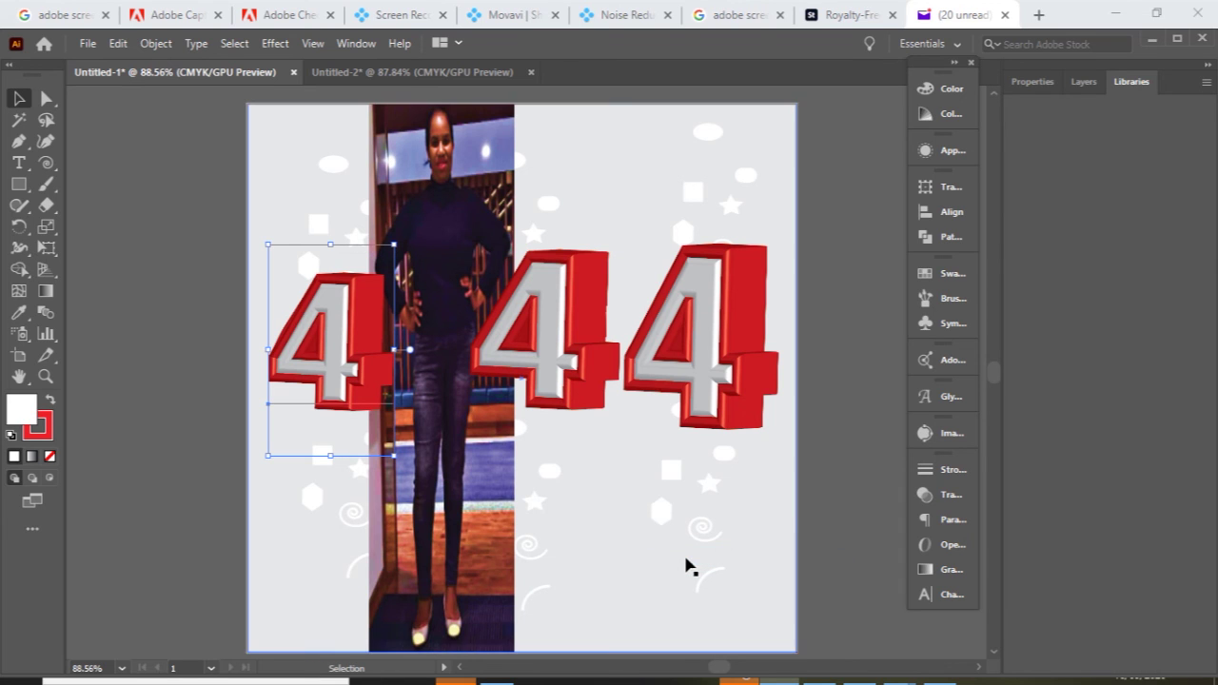
click(816, 512)
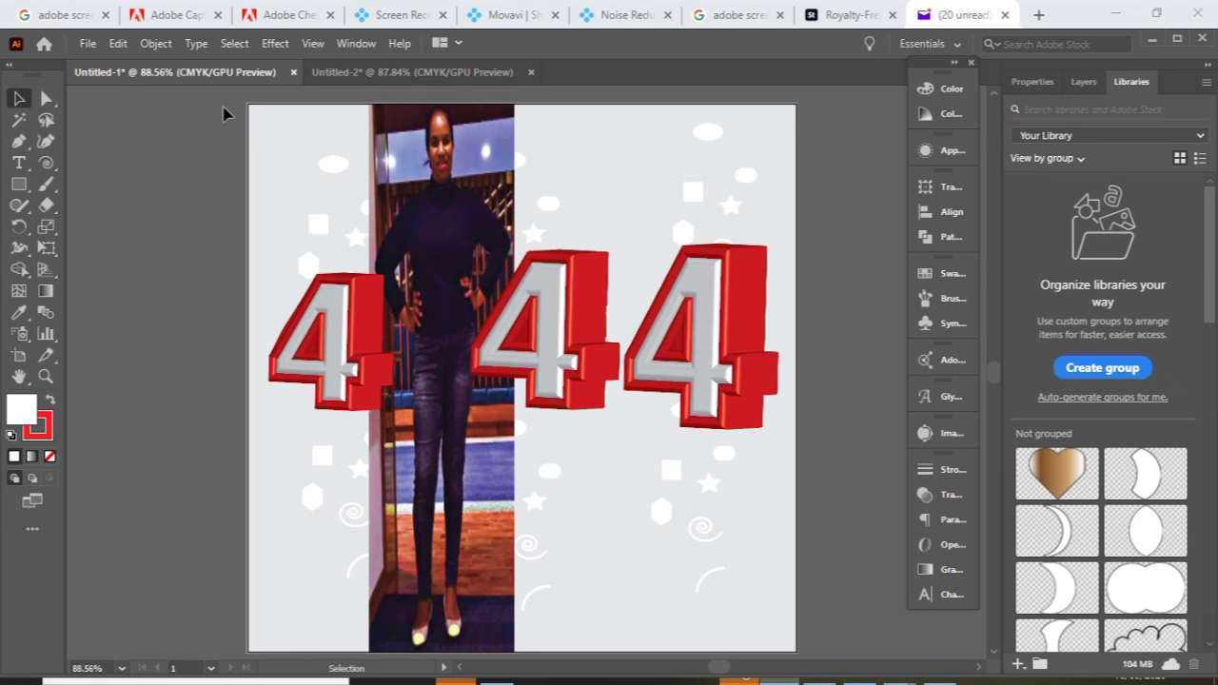
scroll(222, 113, up, 1)
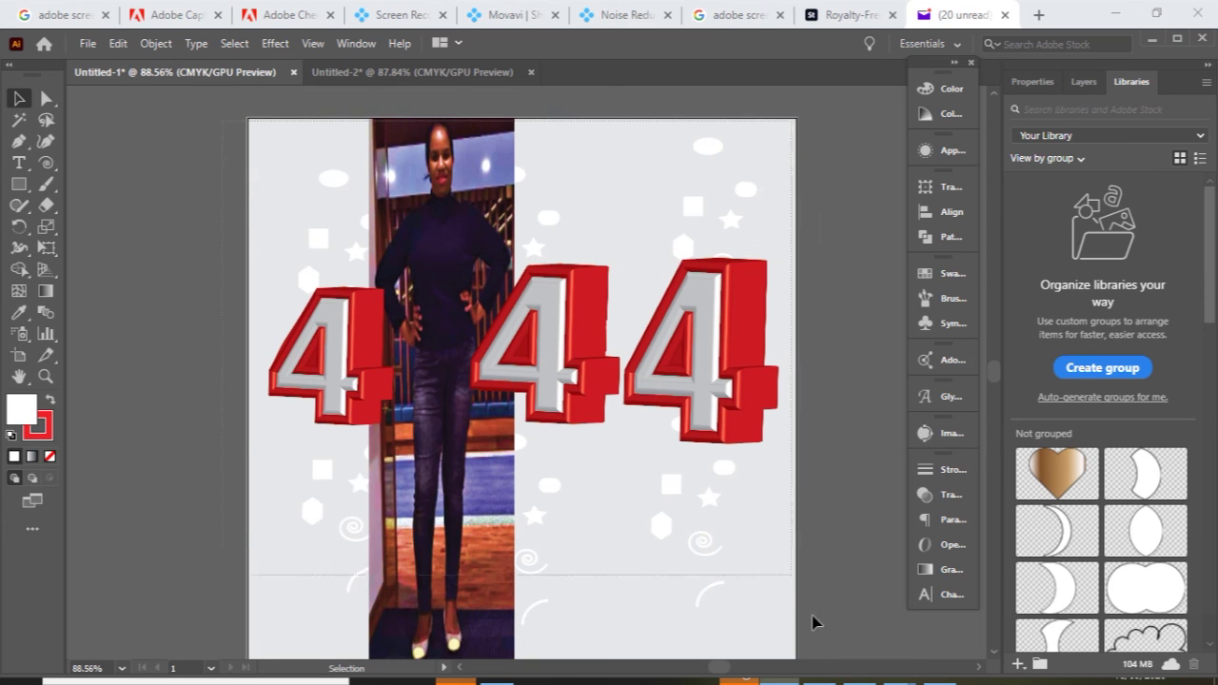
scroll(812, 623, down, 2)
key(ctrl+a)
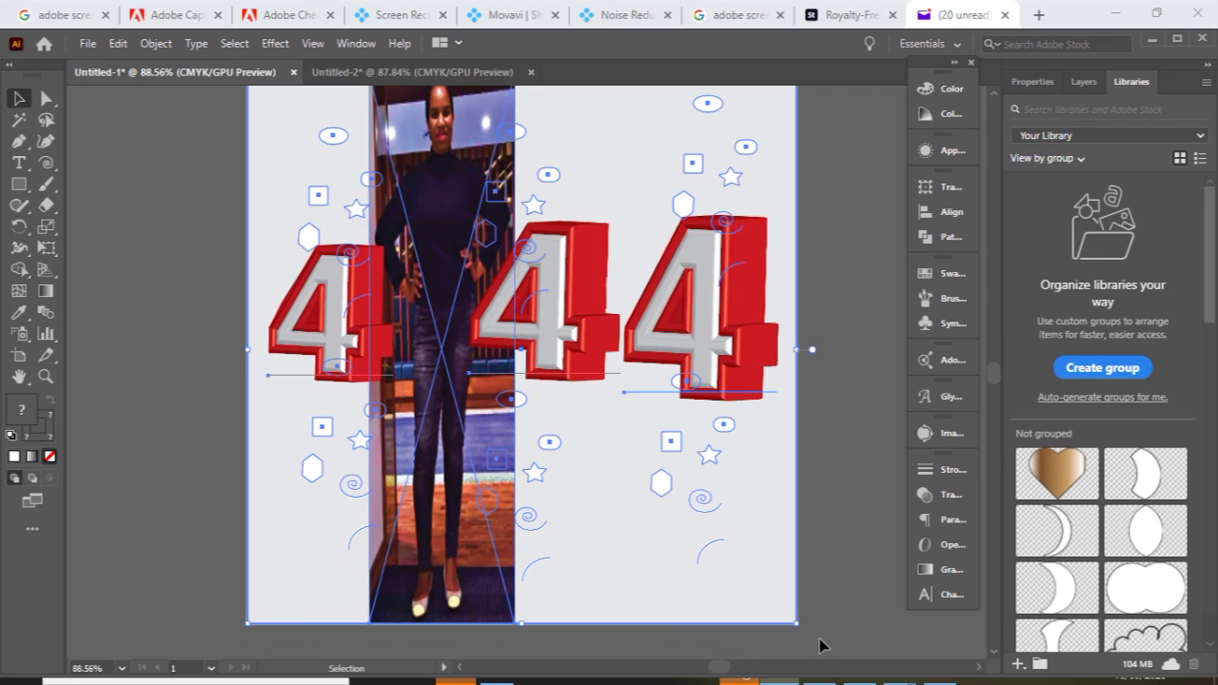
click(866, 530)
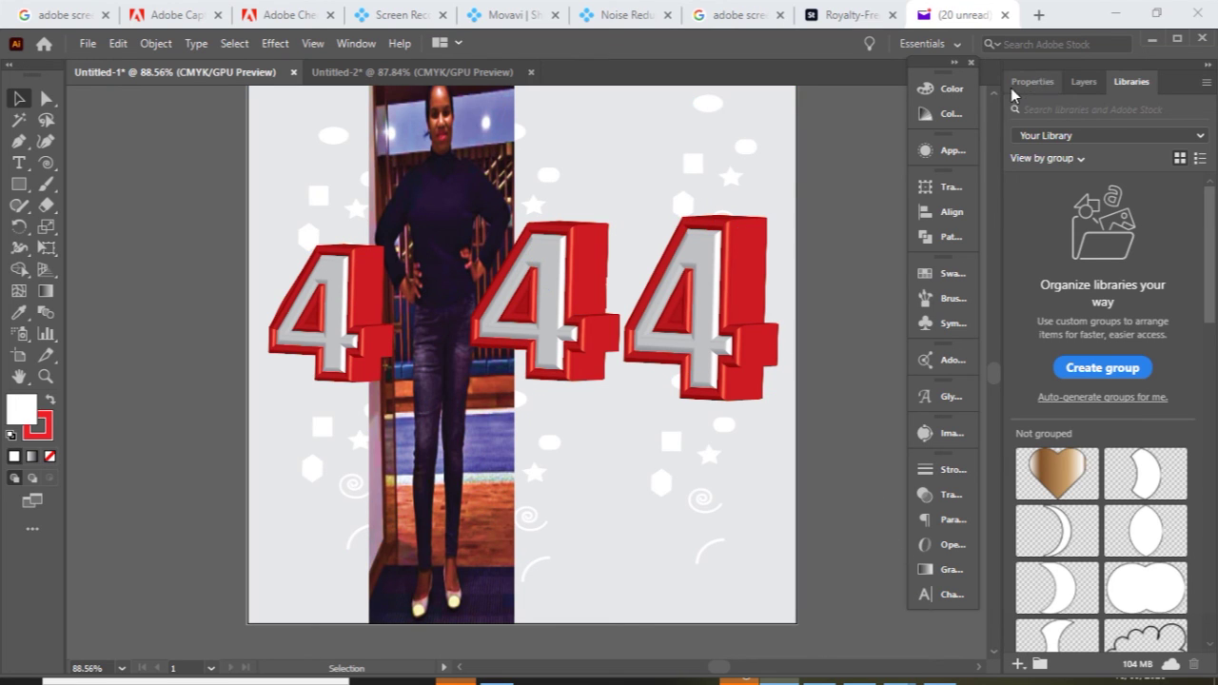
scroll(994, 92, up, 1)
scroll(995, 92, up, 1)
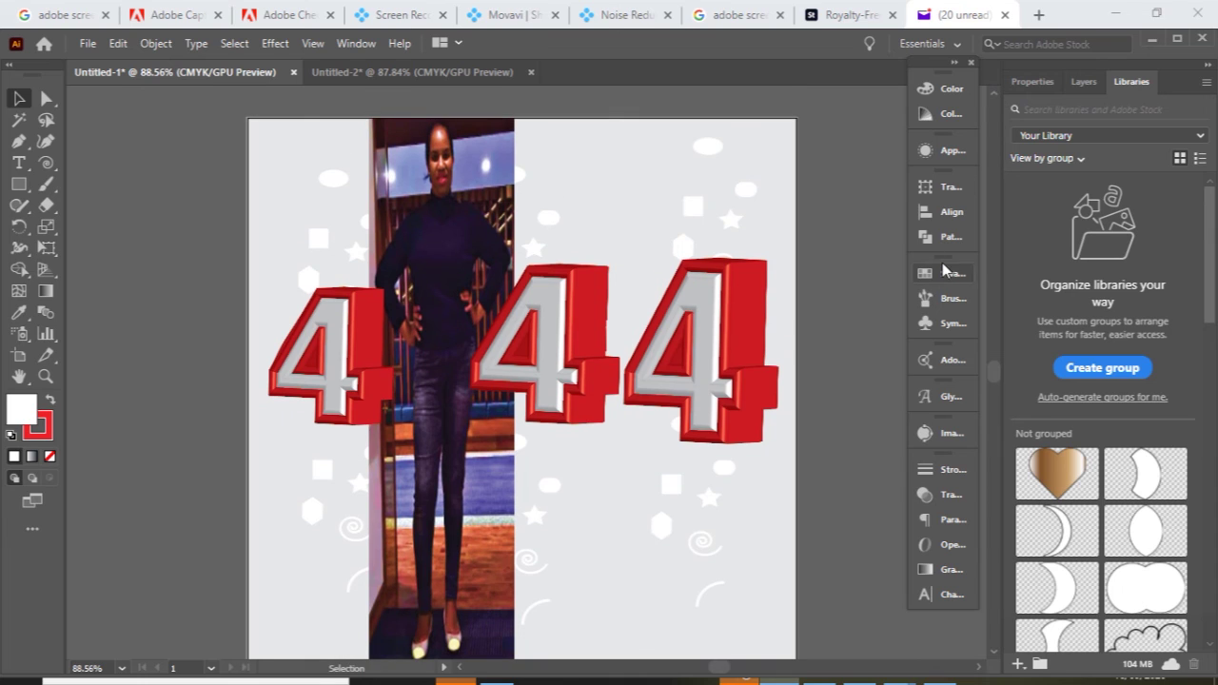